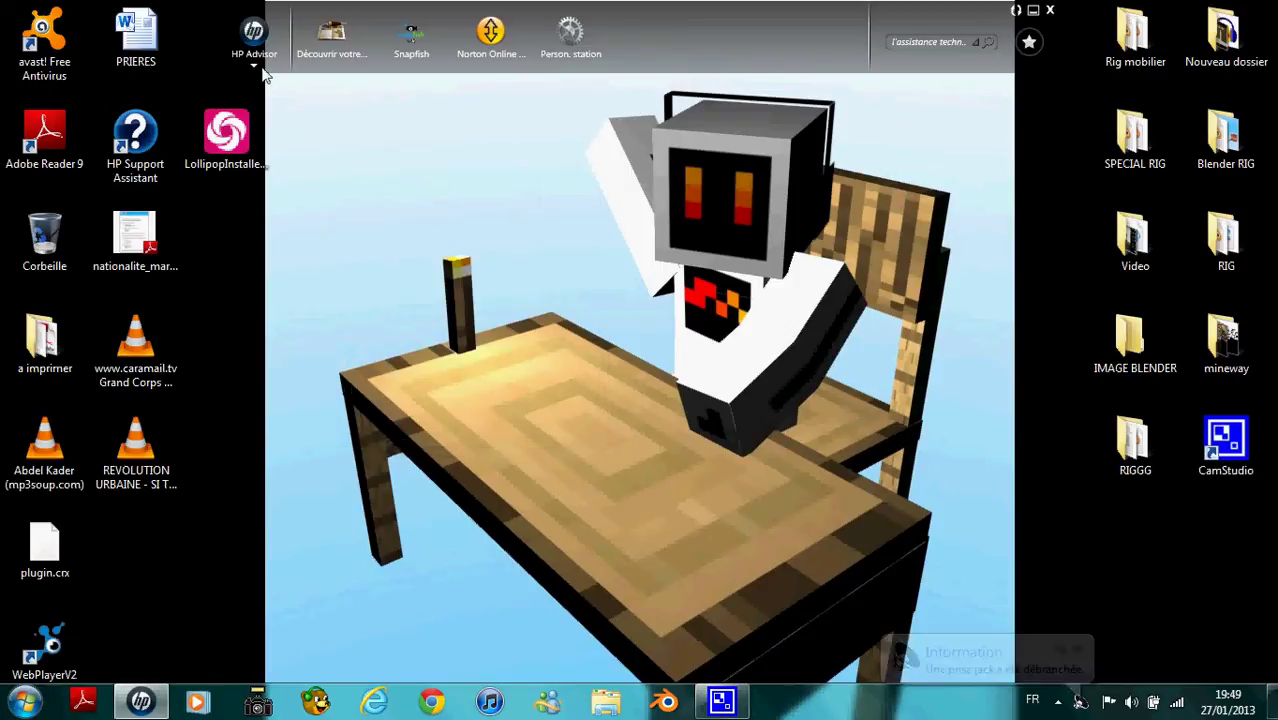
Move WebPlayerV2 beside plugin.crx and the Lollipop installer to the bottom desktop slot.
{"action": "left_click_drag", "start_coordinate": [226, 135], "coordinate": [222, 35]}
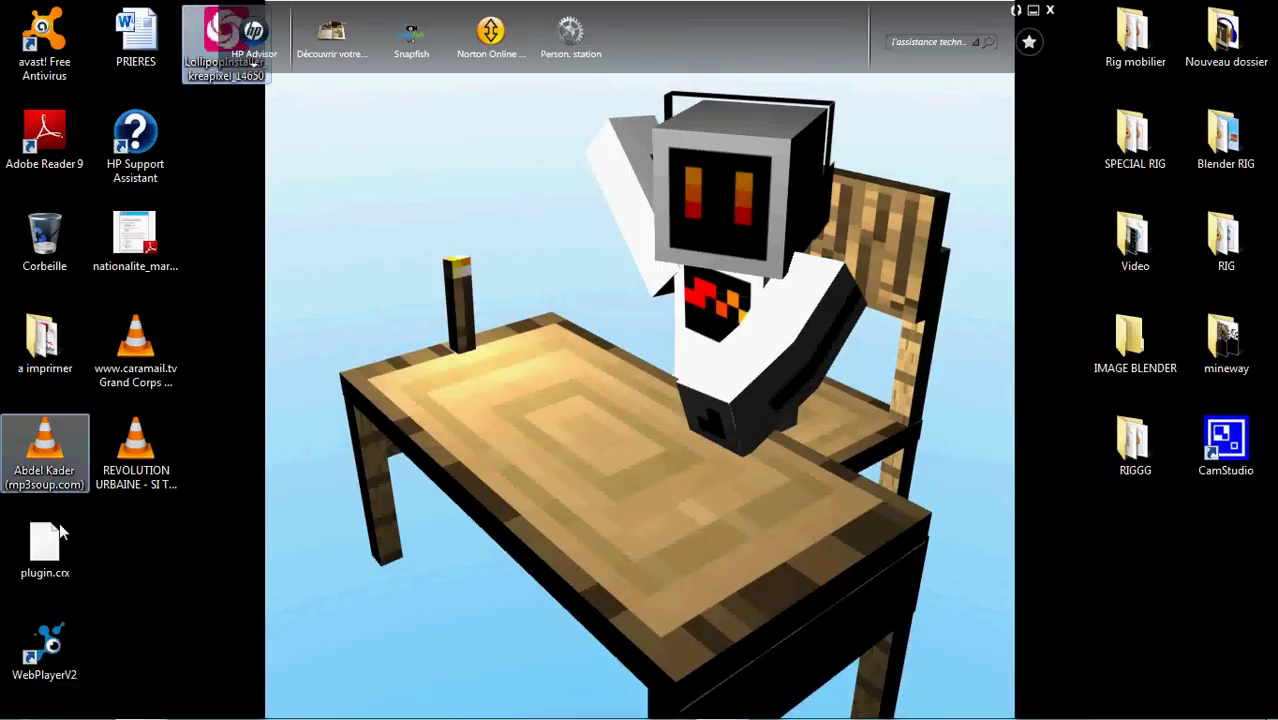
{"action": "left_click_drag", "start_coordinate": [44, 650], "coordinate": [135, 545]}
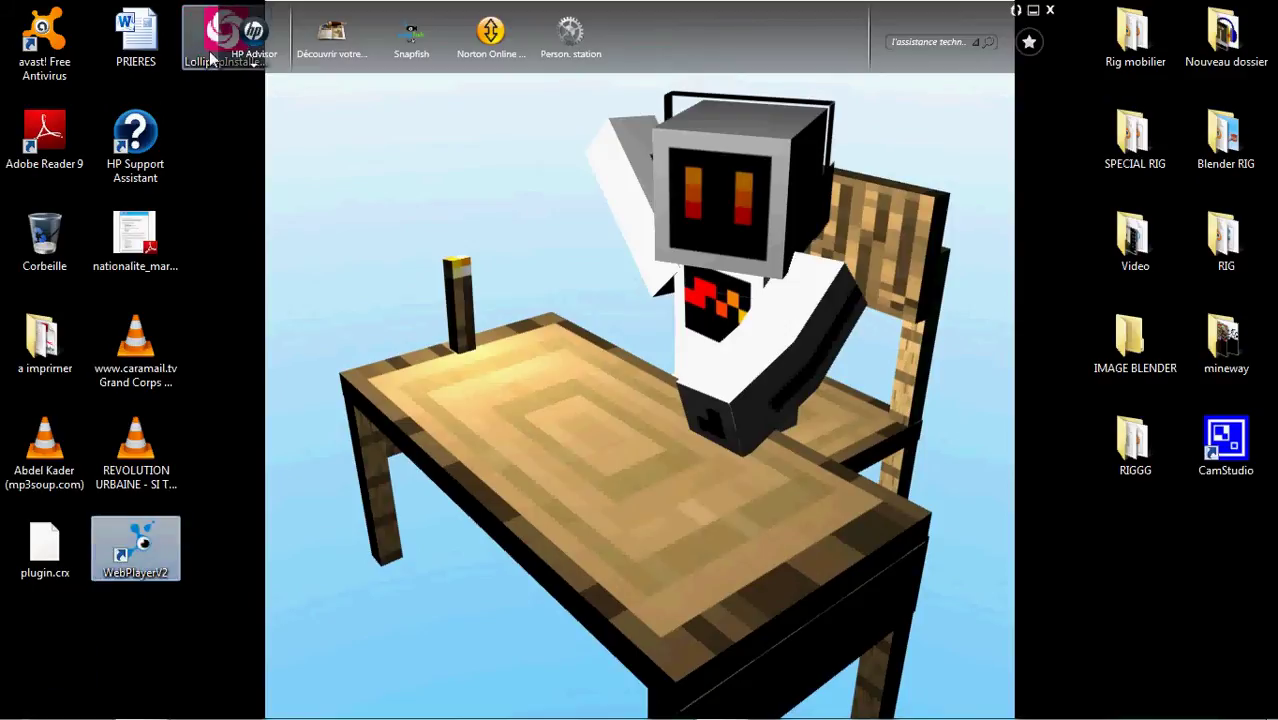
{"action": "left_click_drag", "start_coordinate": [222, 35], "coordinate": [44, 650]}
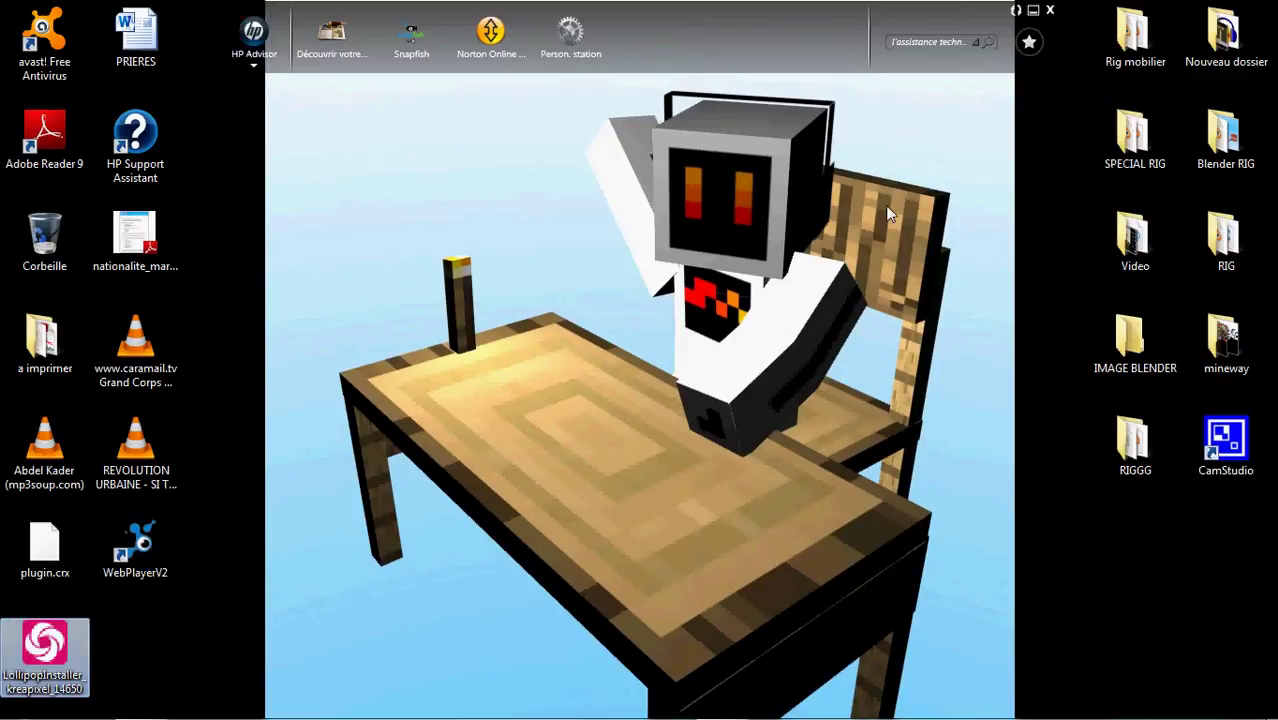
Marquee-select the right-hand desktop folders, then open the IMAGE BLENDER folder.
{"action": "left_click_drag", "start_coordinate": [1075, 93], "coordinate": [1127, 8]}
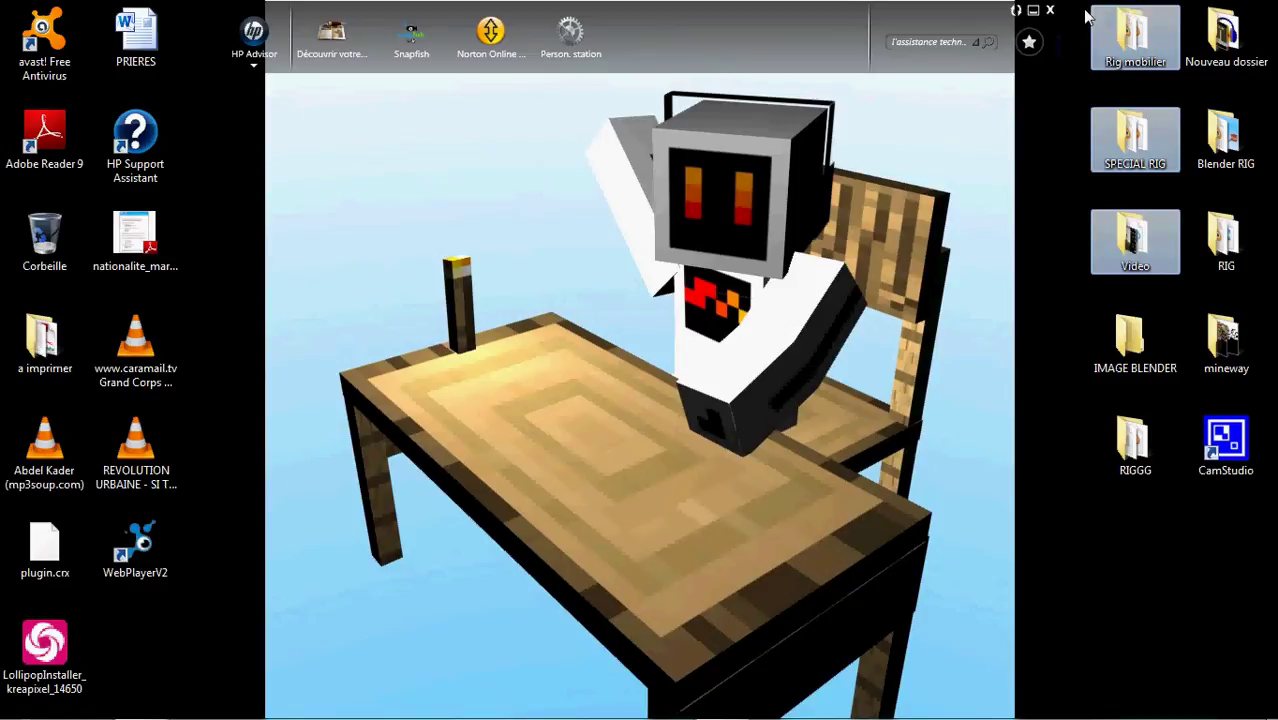
{"action": "mouse_move", "coordinate": [1221, 250]}
{"action": "left_mouse_down"}
{"action": "mouse_move", "coordinate": [1270, 562]}
{"action": "mouse_move", "coordinate": [1205, 540]}
{"action": "mouse_move", "coordinate": [1240, 230]}
{"action": "left_mouse_up"}
{"action": "mouse_move", "coordinate": [1247, 533]}
{"action": "left_mouse_down"}
{"action": "mouse_move", "coordinate": [1180, 547]}
{"action": "mouse_move", "coordinate": [1141, 660]}
{"action": "left_mouse_up"}
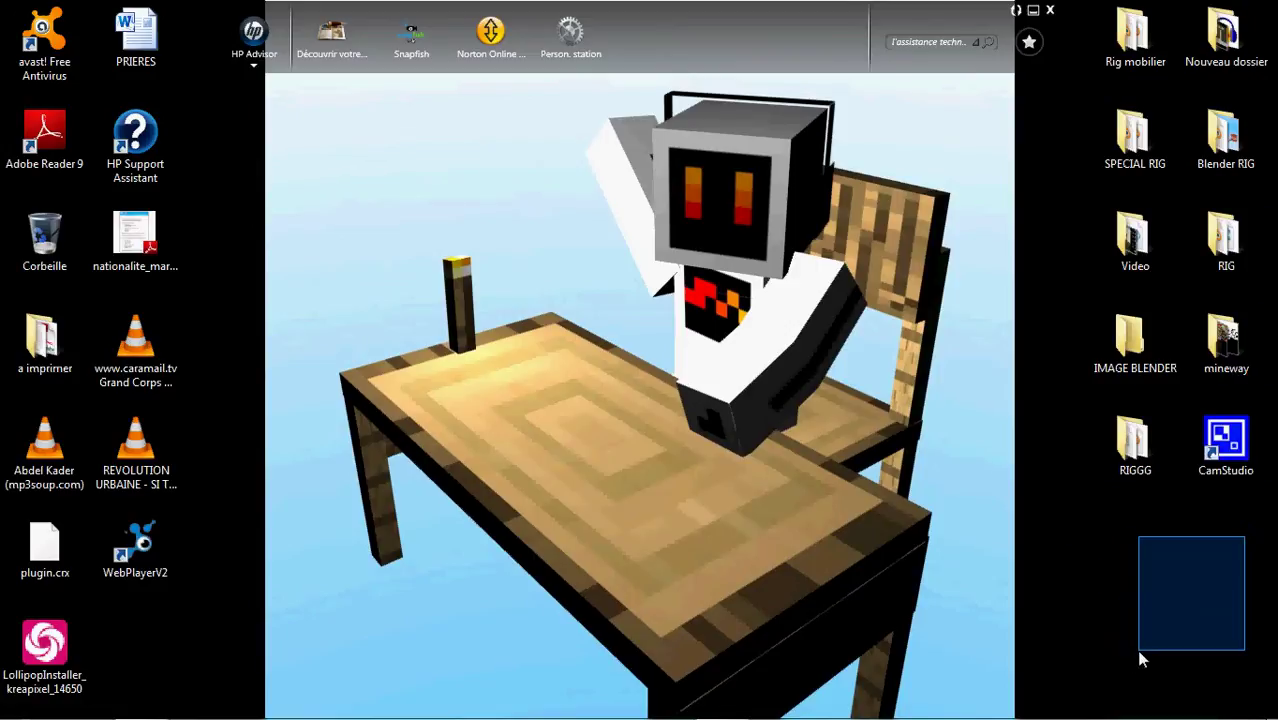
{"action": "double_click", "coordinate": [1133, 340]}
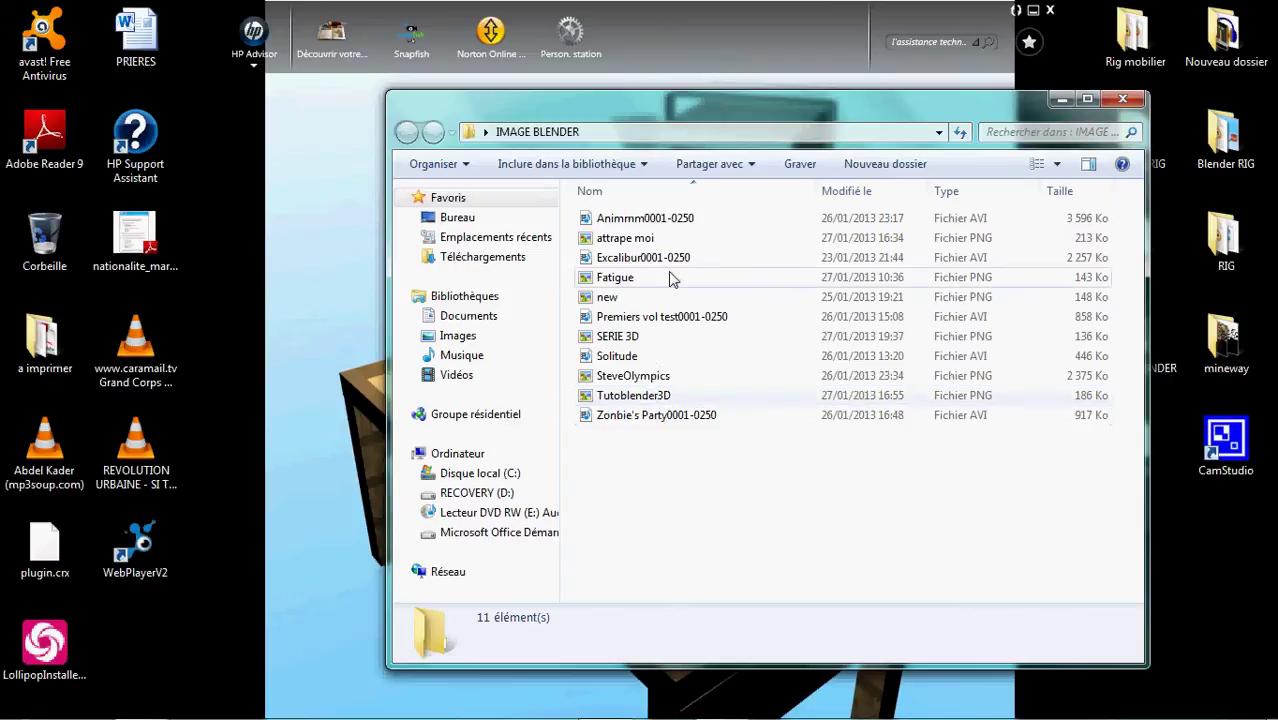
Preview the attrape moi image in Photo Viewer, then reopen IMAGE BLENDER and select Zombie's Party.
{"action": "left_click", "coordinate": [673, 239]}
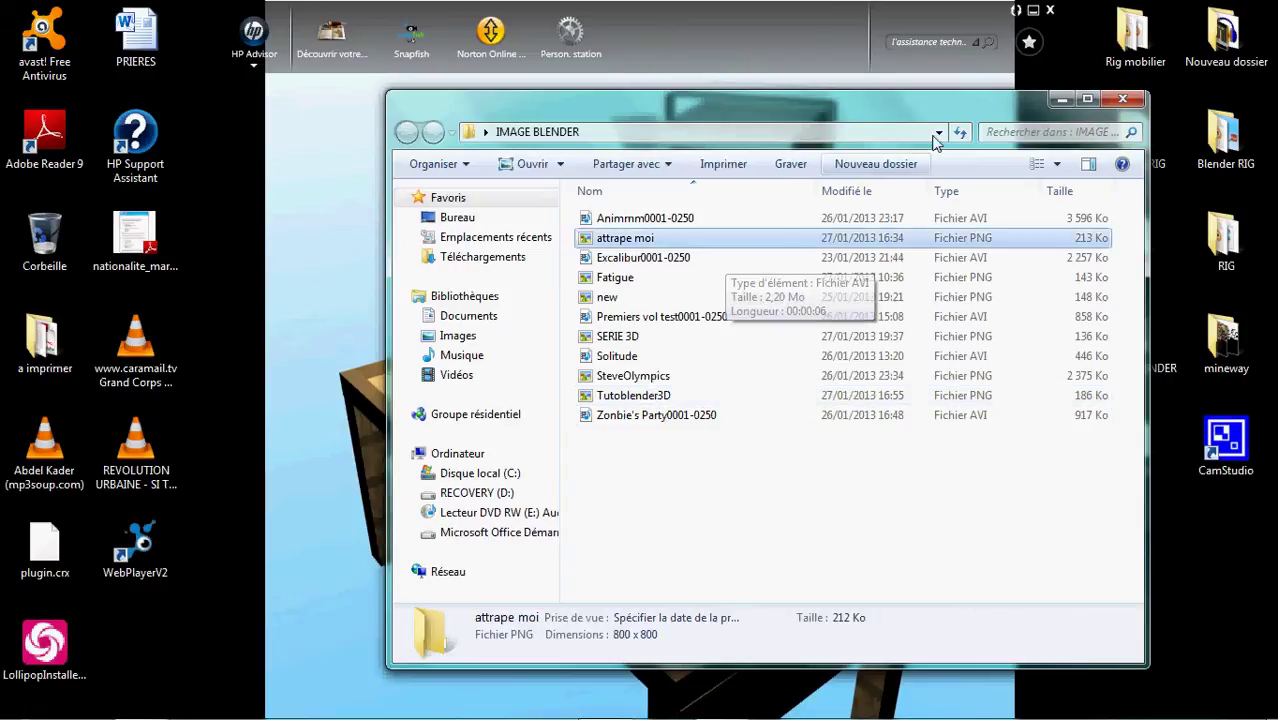
{"action": "key", "text": "Return"}
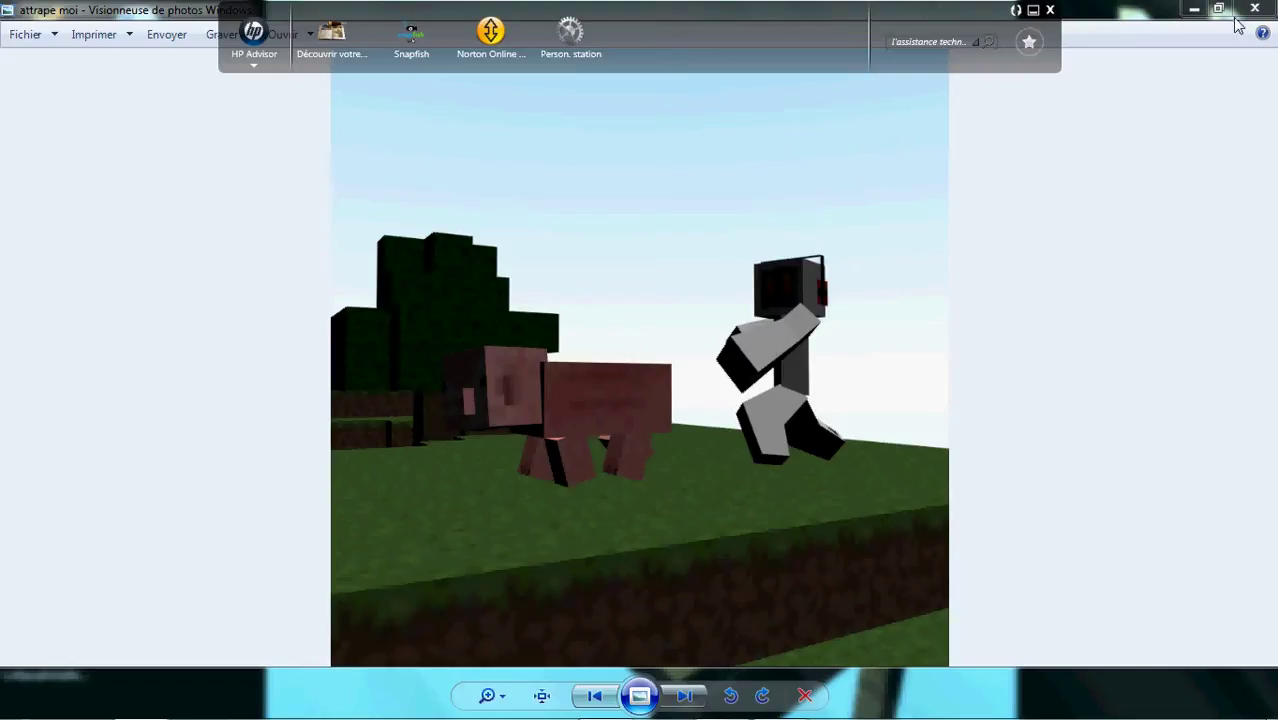
{"action": "left_click", "coordinate": [1254, 9]}
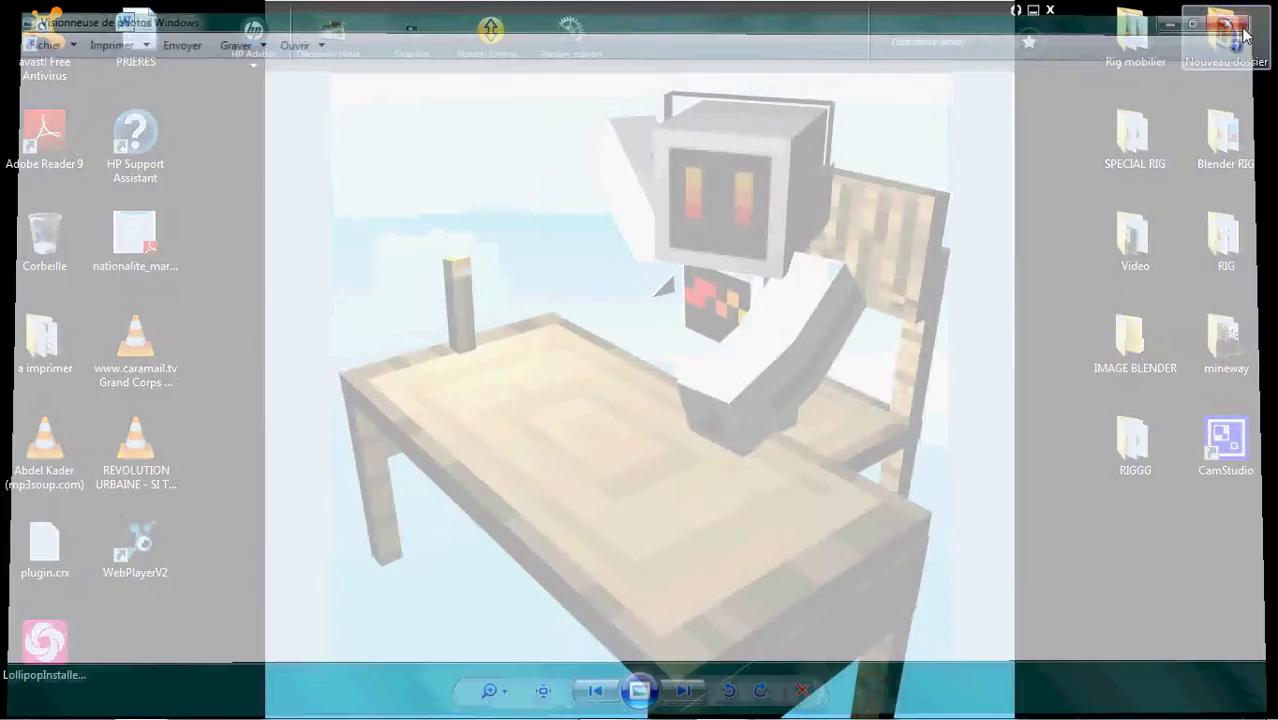
{"action": "double_click", "coordinate": [1135, 340]}
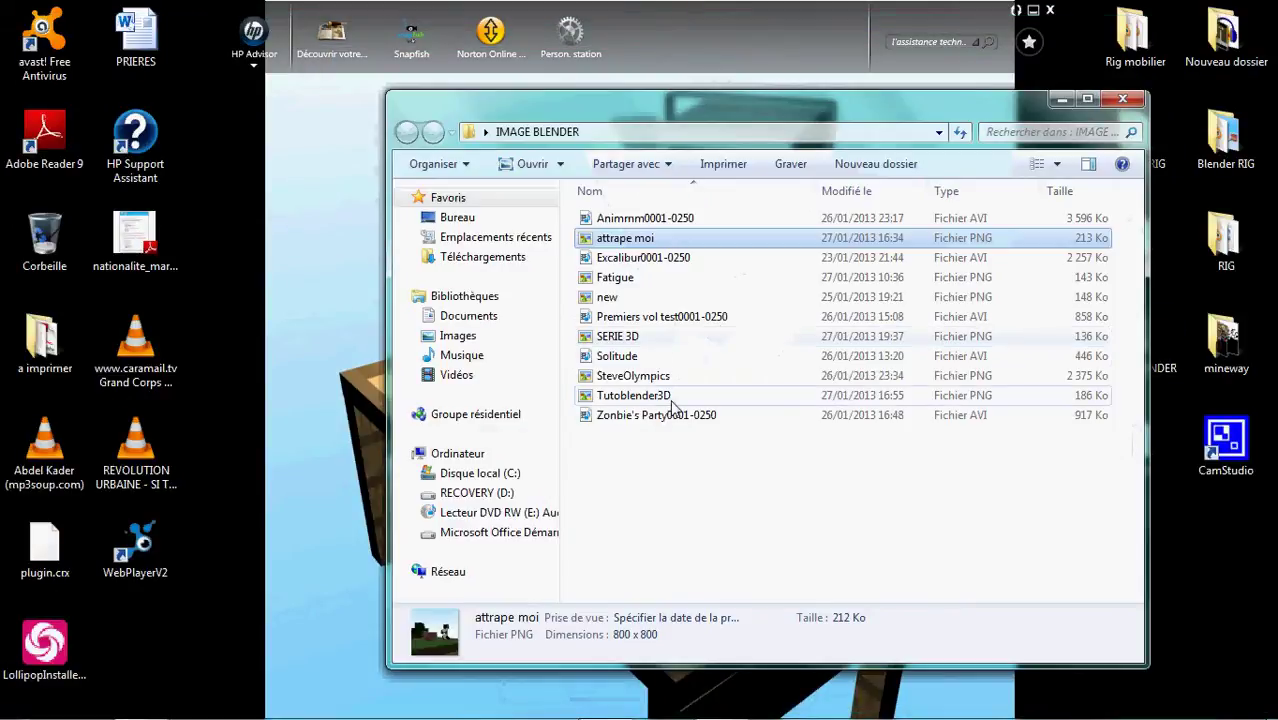
{"action": "left_click", "coordinate": [674, 418]}
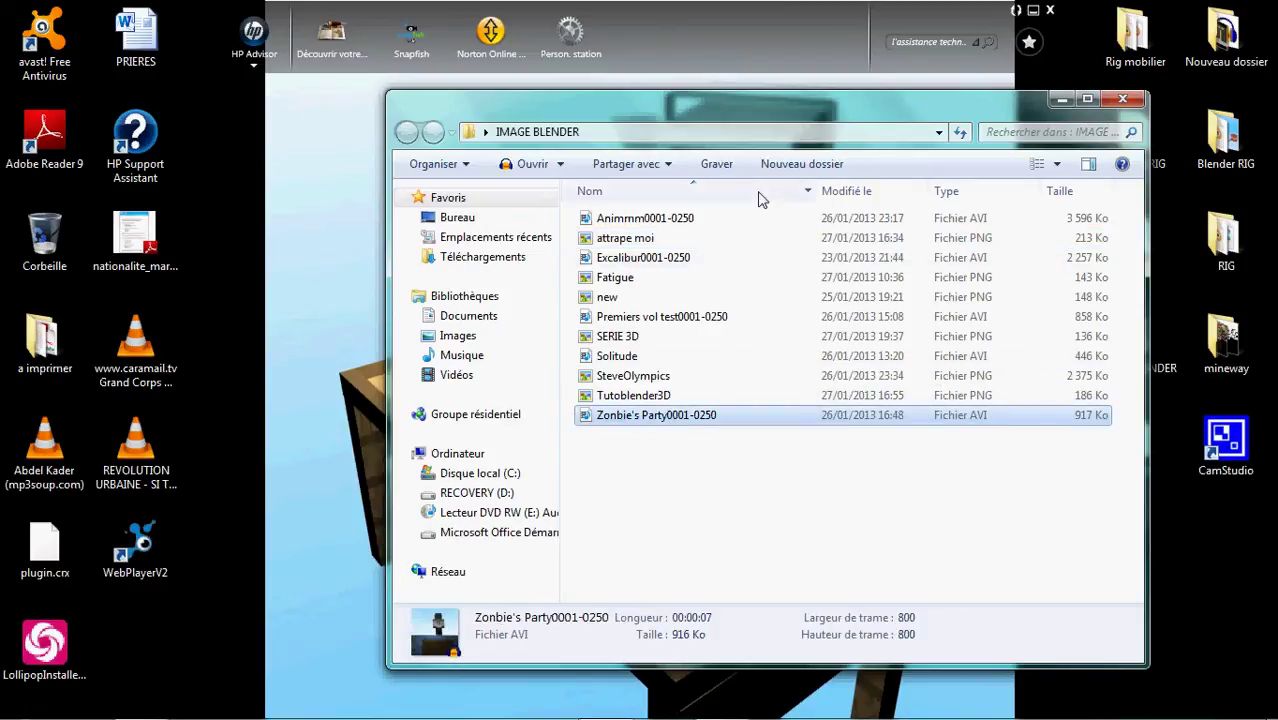
{"action": "right_click", "coordinate": [656, 419]}
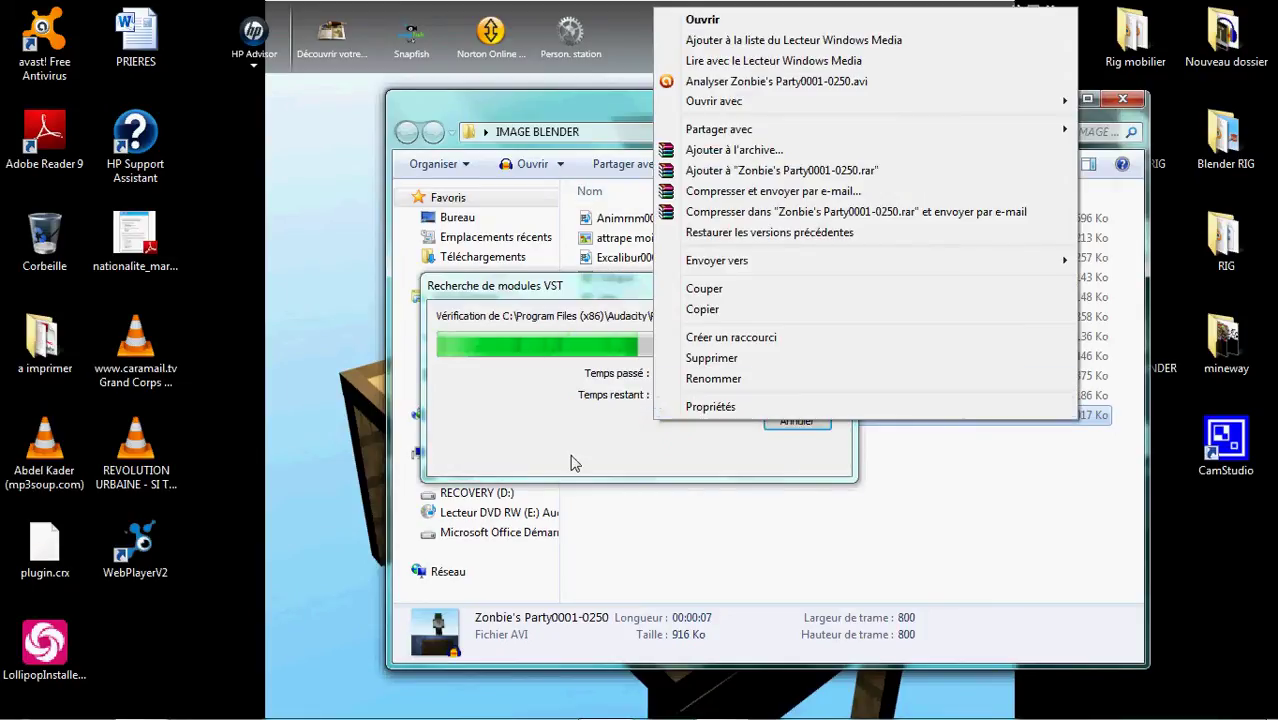
{"action": "left_click", "coordinate": [660, 480]}
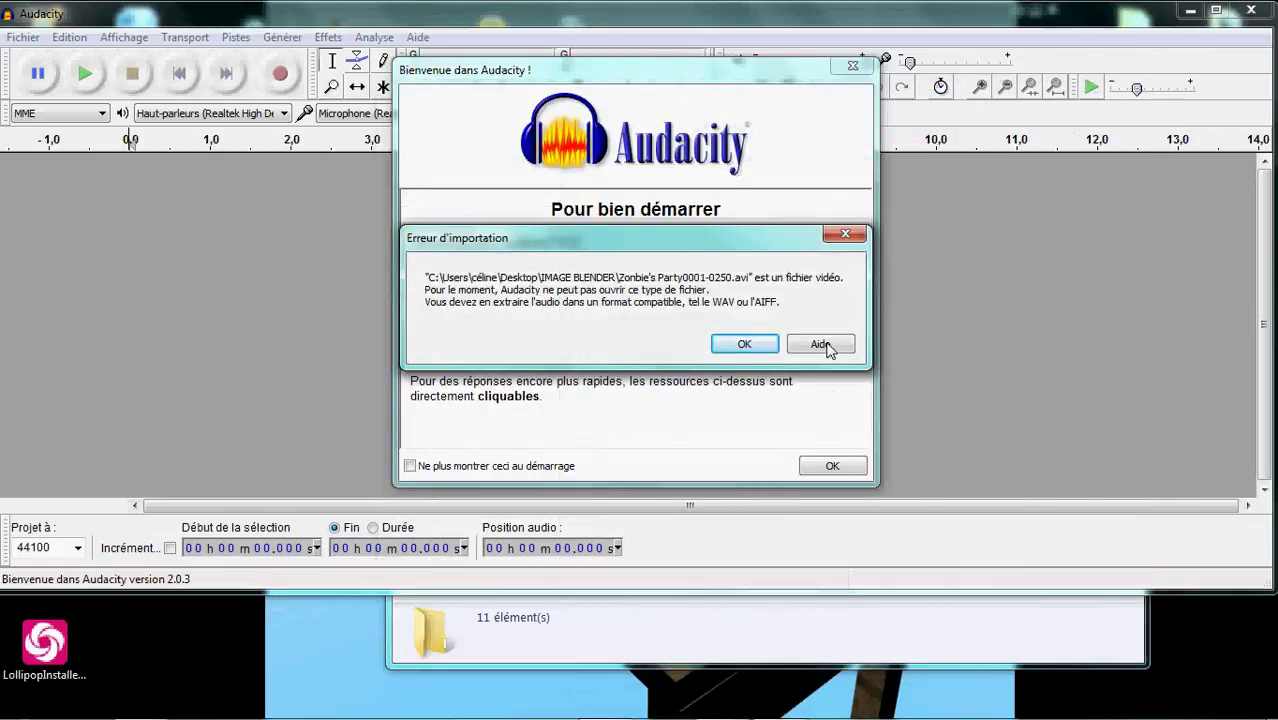
{"action": "left_click", "coordinate": [824, 344]}
{"action": "left_click", "coordinate": [849, 193]}
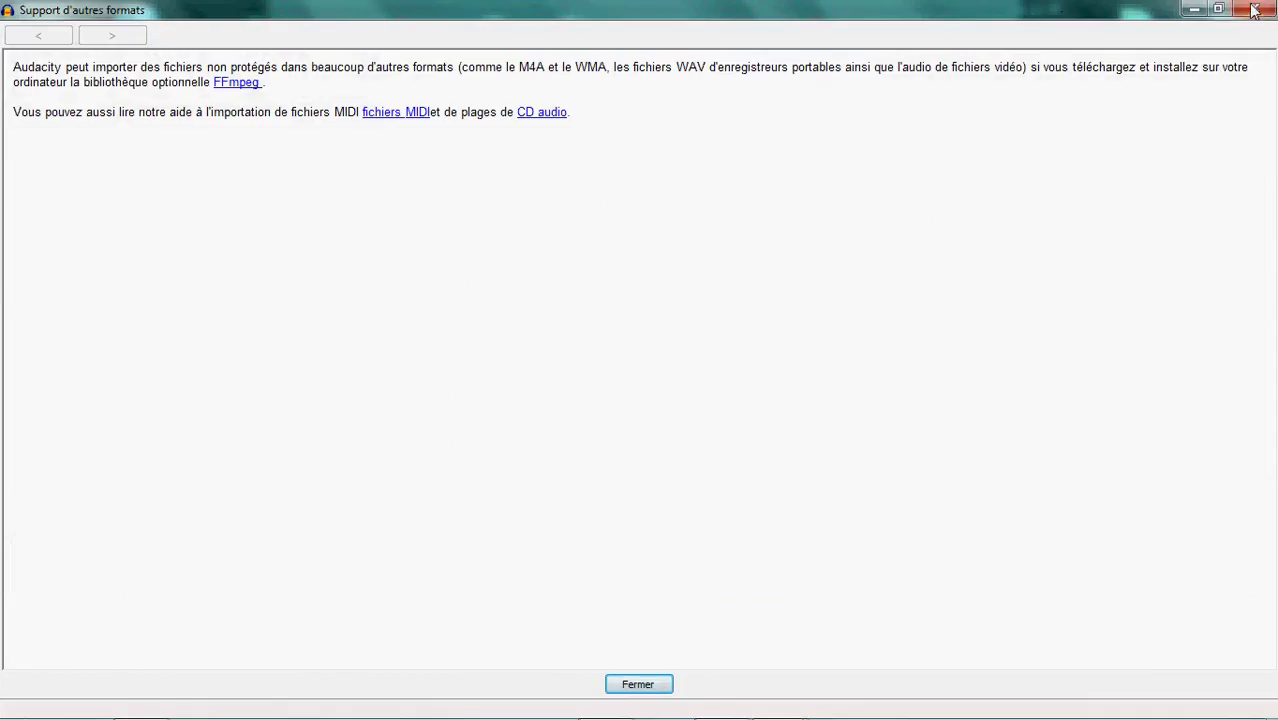
{"action": "left_click", "coordinate": [1258, 10]}
{"action": "left_click", "coordinate": [845, 234]}
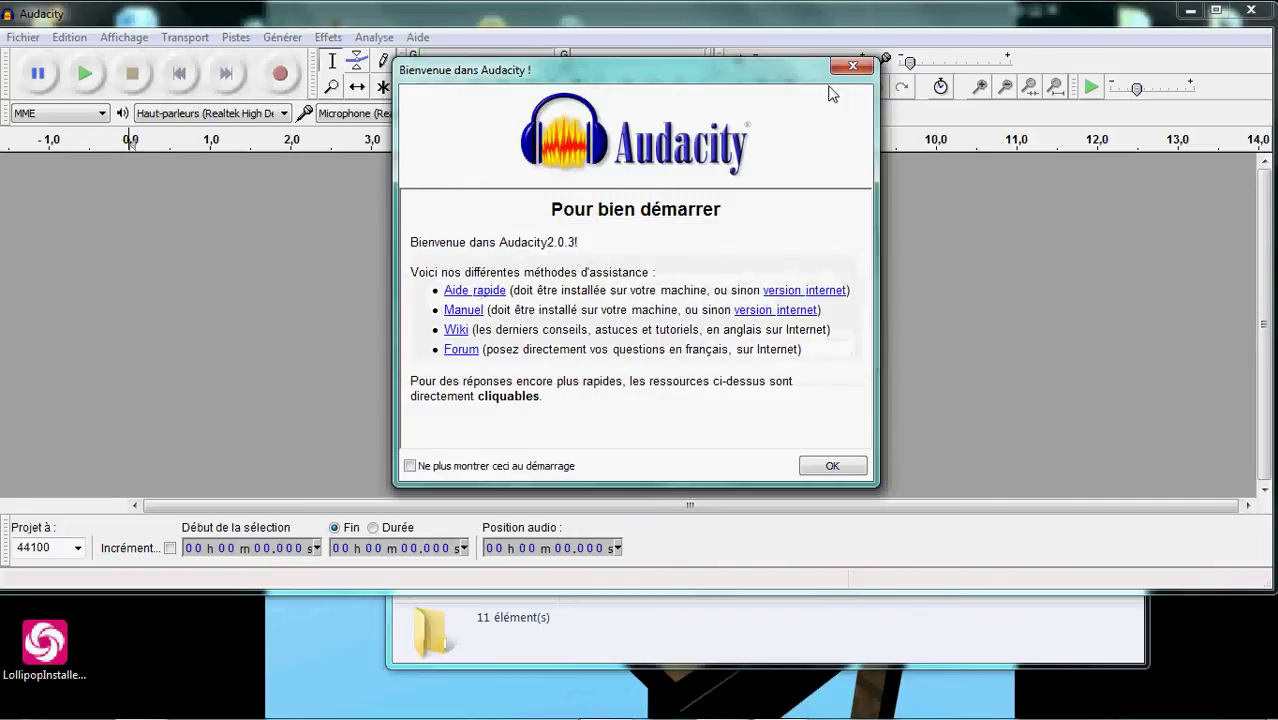
{"action": "left_click", "coordinate": [845, 72]}
{"action": "left_click", "coordinate": [1251, 10]}
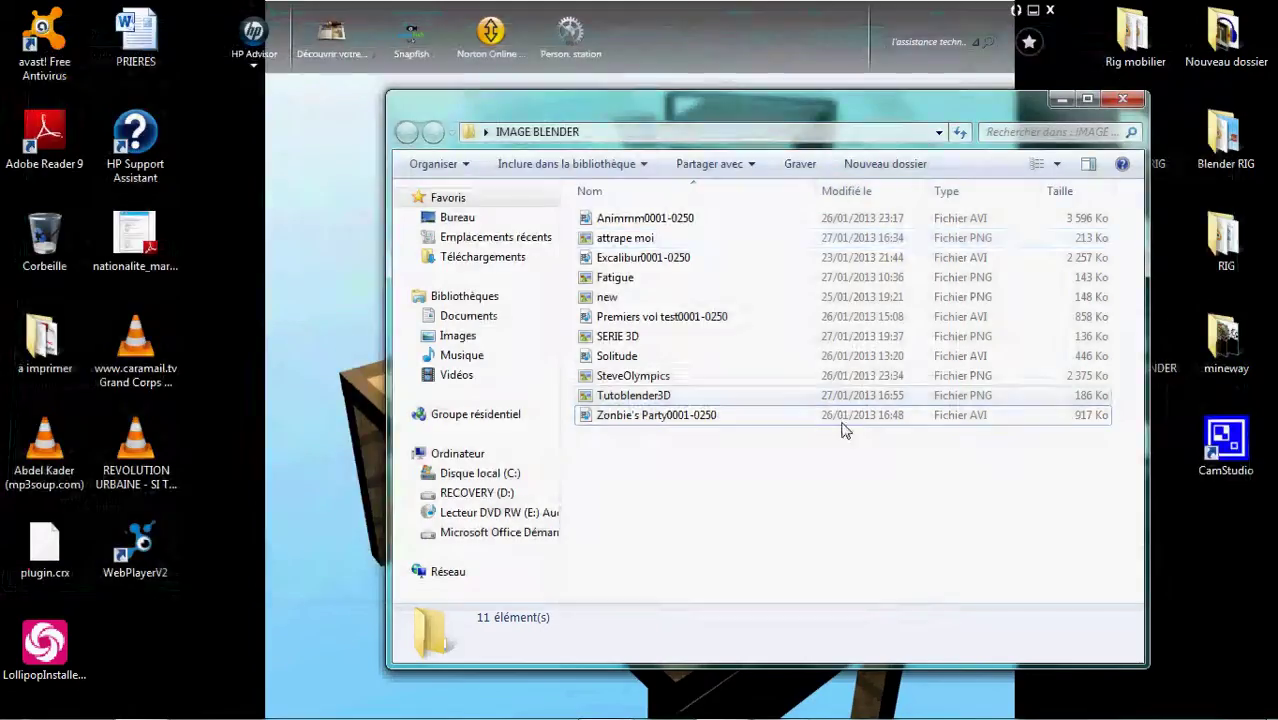
Play Zombie's Party0001-0250 in Windows Media Player, then close the player and IMAGE BLENDER folder.
{"action": "right_click", "coordinate": [798, 428]}
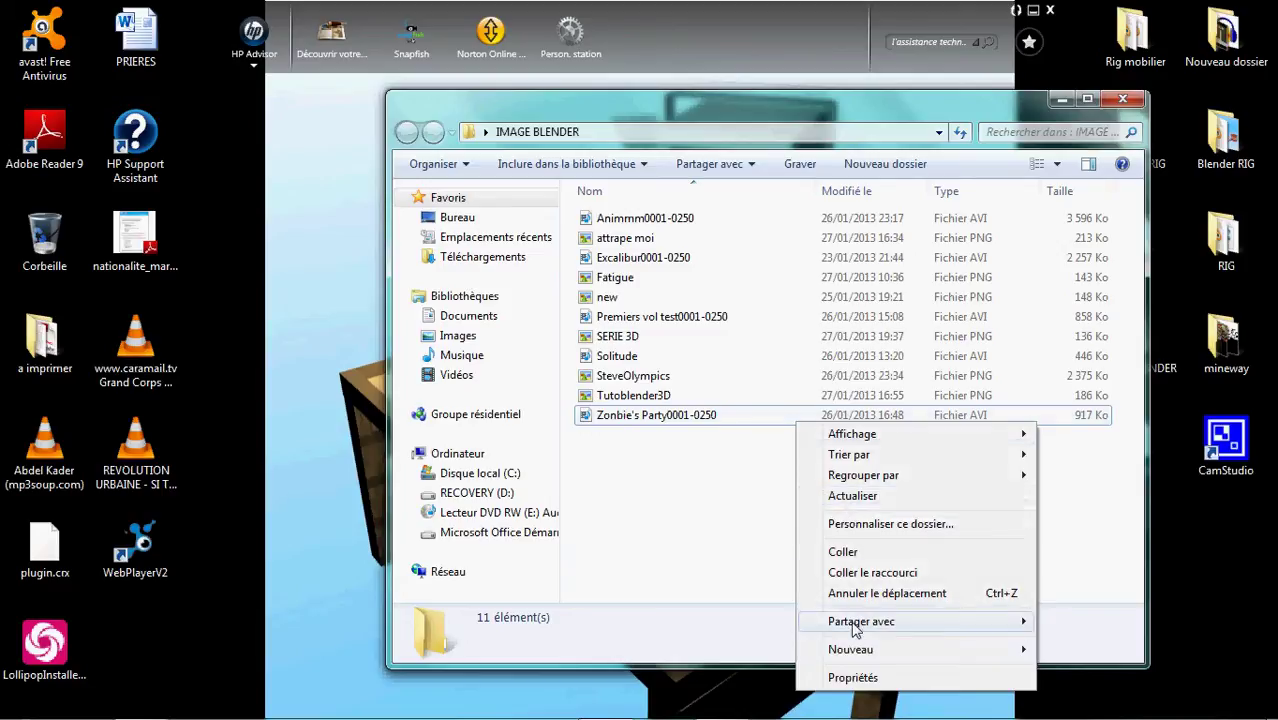
{"action": "right_click", "coordinate": [702, 414]}
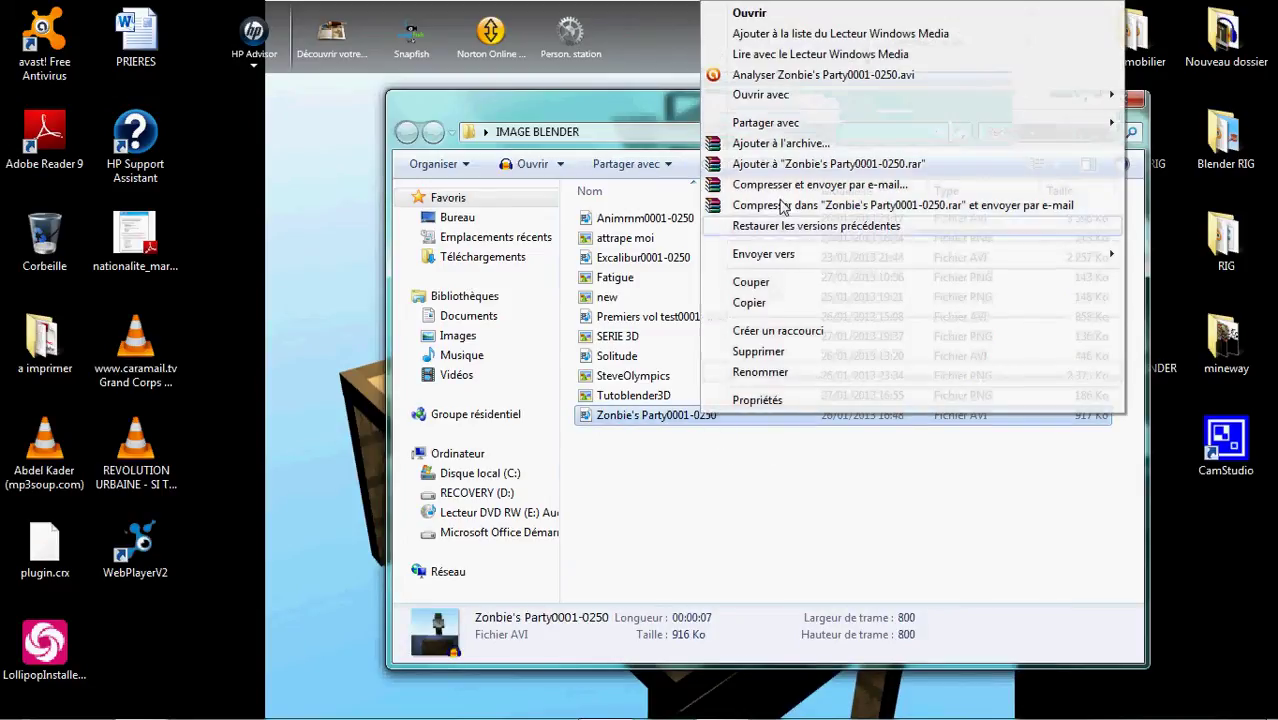
{"action": "mouse_move", "coordinate": [761, 94]}
{"action": "left_click", "coordinate": [589, 138]}
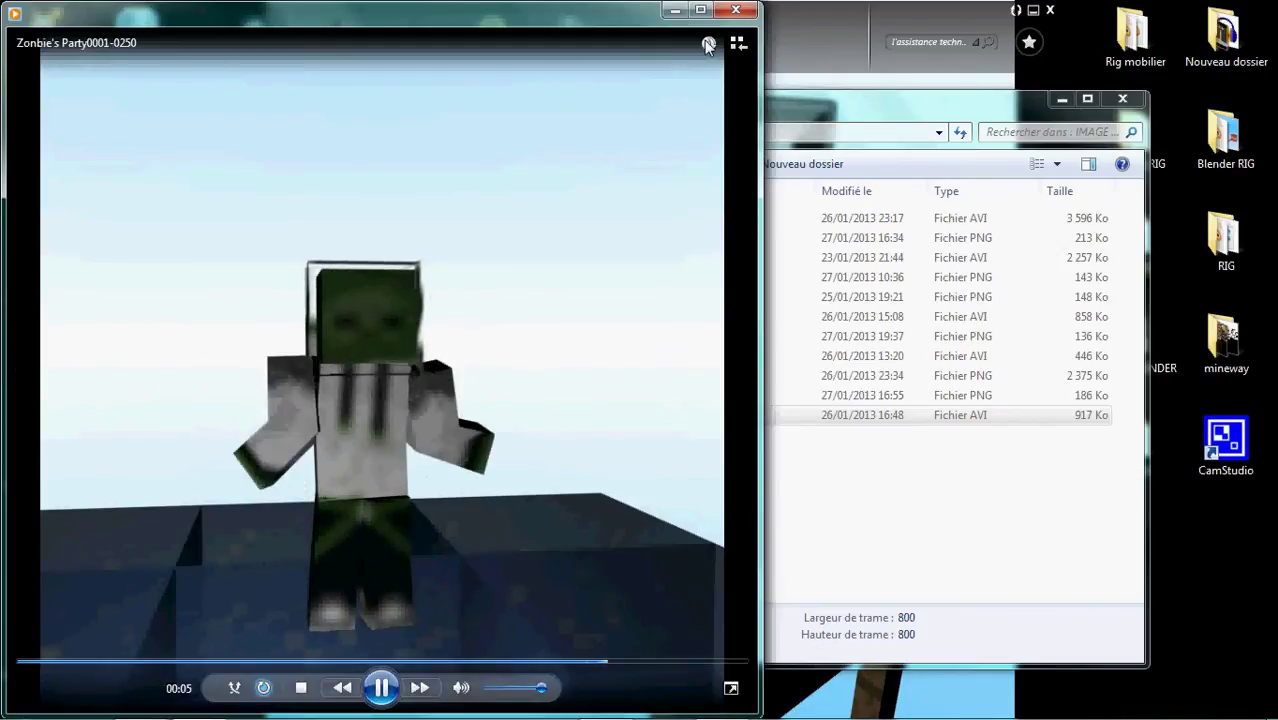
{"action": "left_click", "coordinate": [734, 11]}
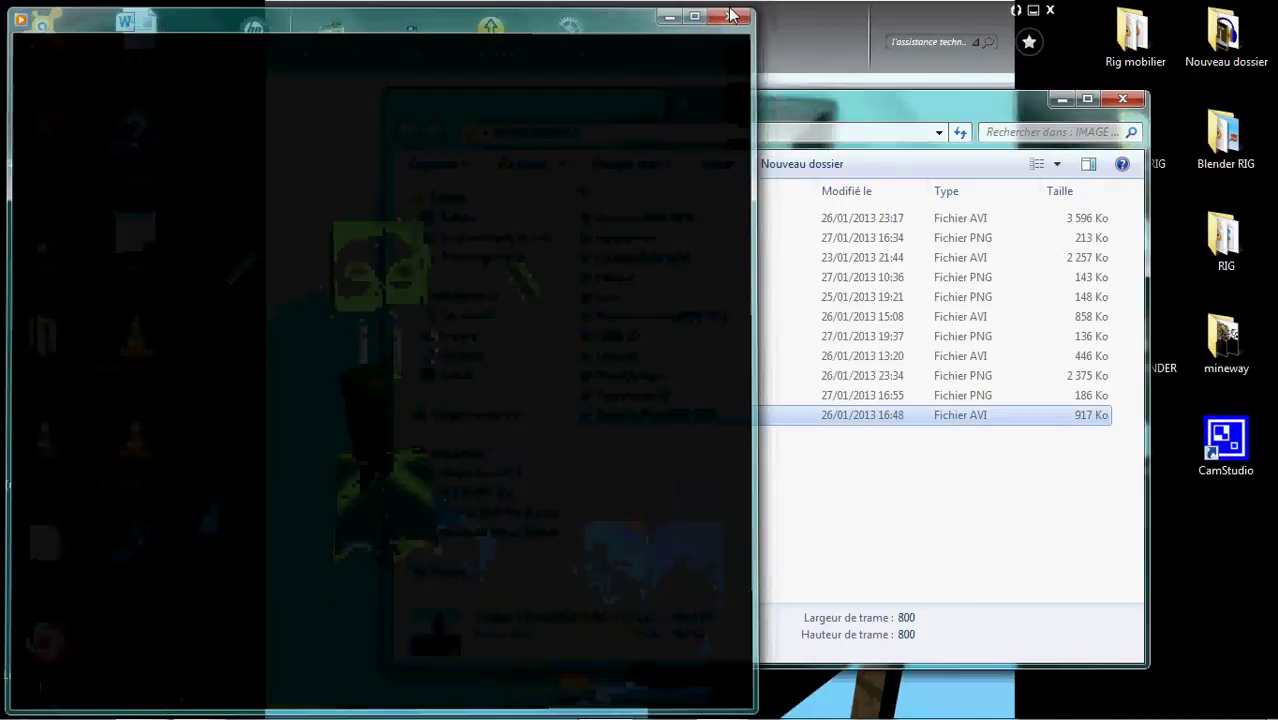
{"action": "left_click", "coordinate": [1124, 98]}
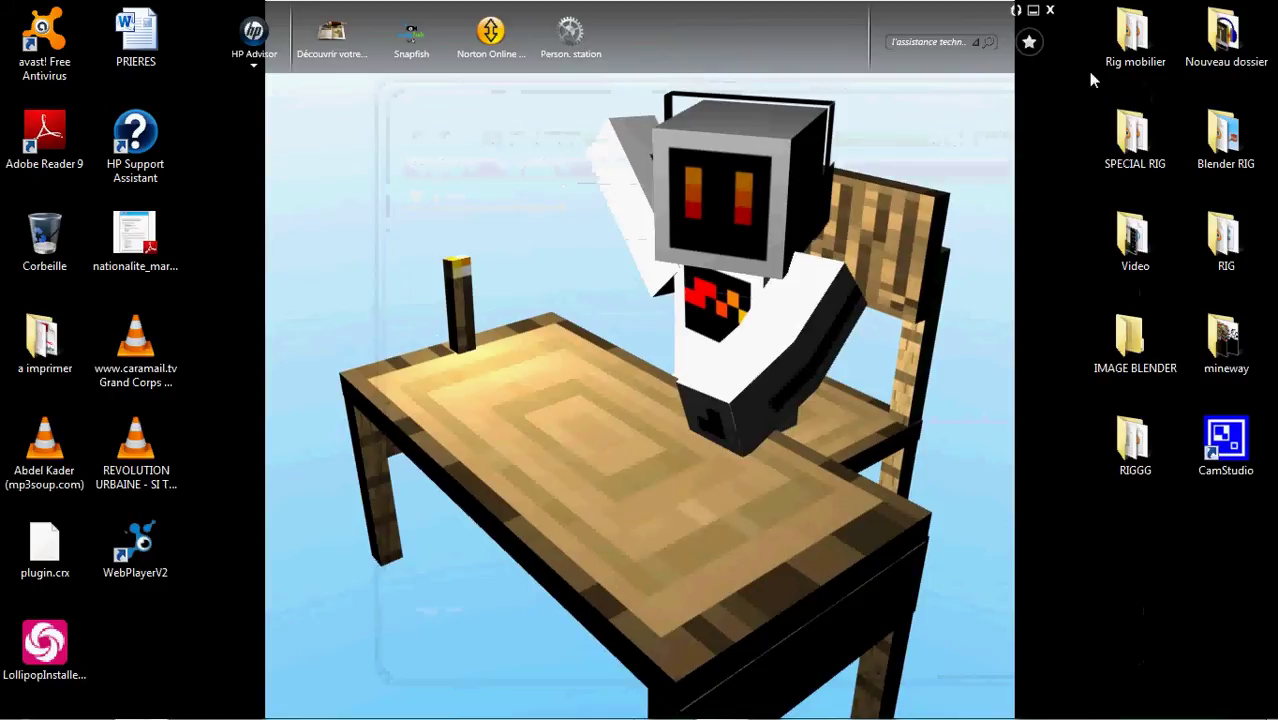
Launch blender.exe from Rig mobilier > Nouveau dossier and load rig basique.blend.
{"action": "double_click", "coordinate": [1132, 40]}
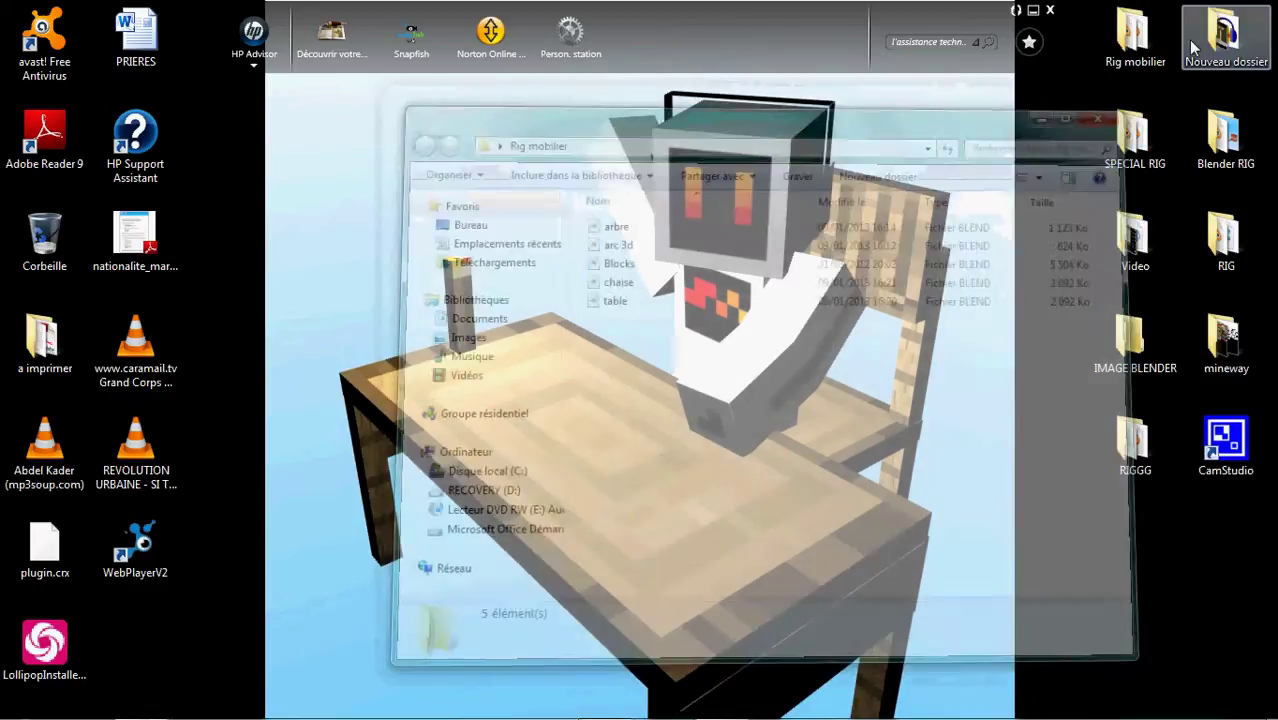
{"action": "double_click", "coordinate": [1192, 45]}
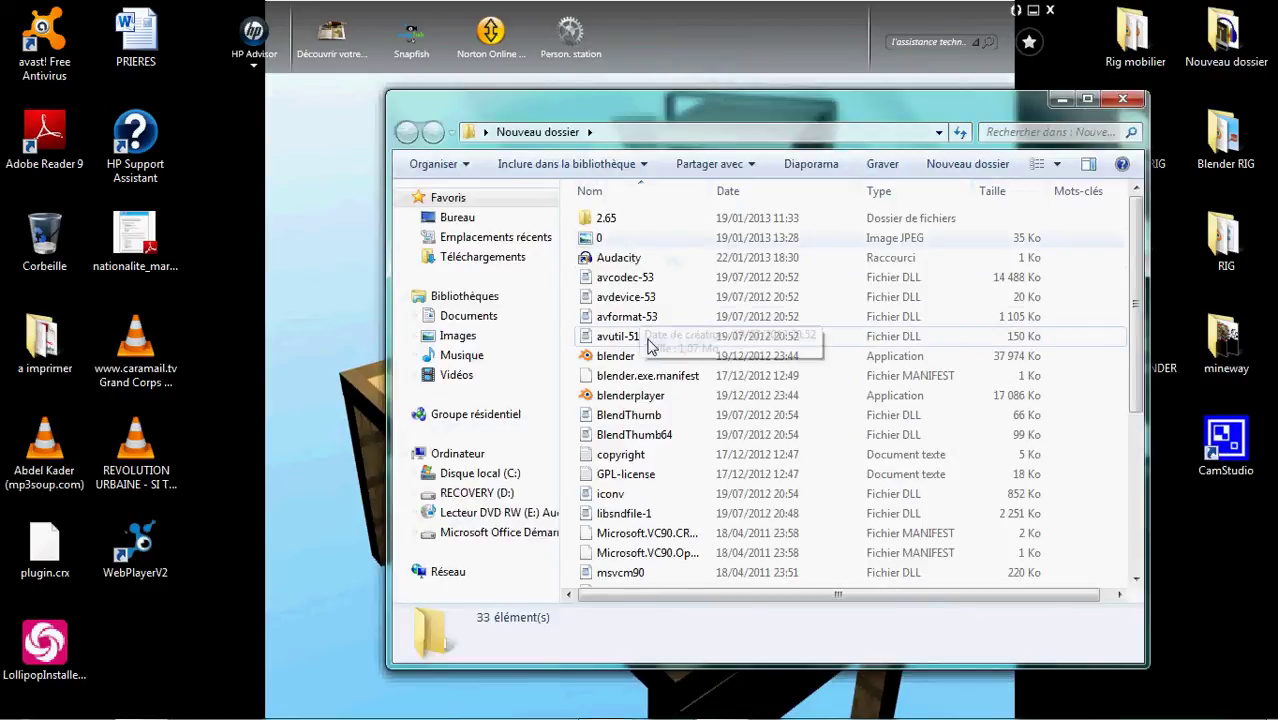
{"action": "left_click", "coordinate": [645, 356]}
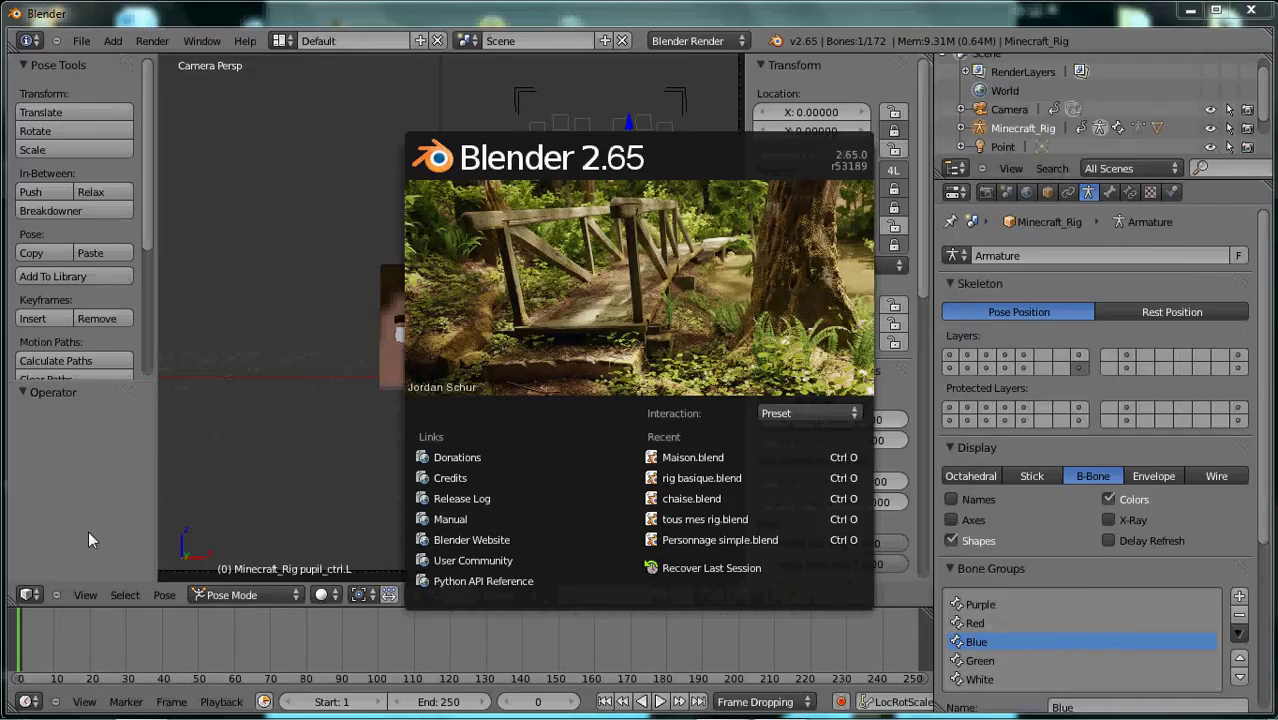
{"action": "left_click", "coordinate": [727, 481]}
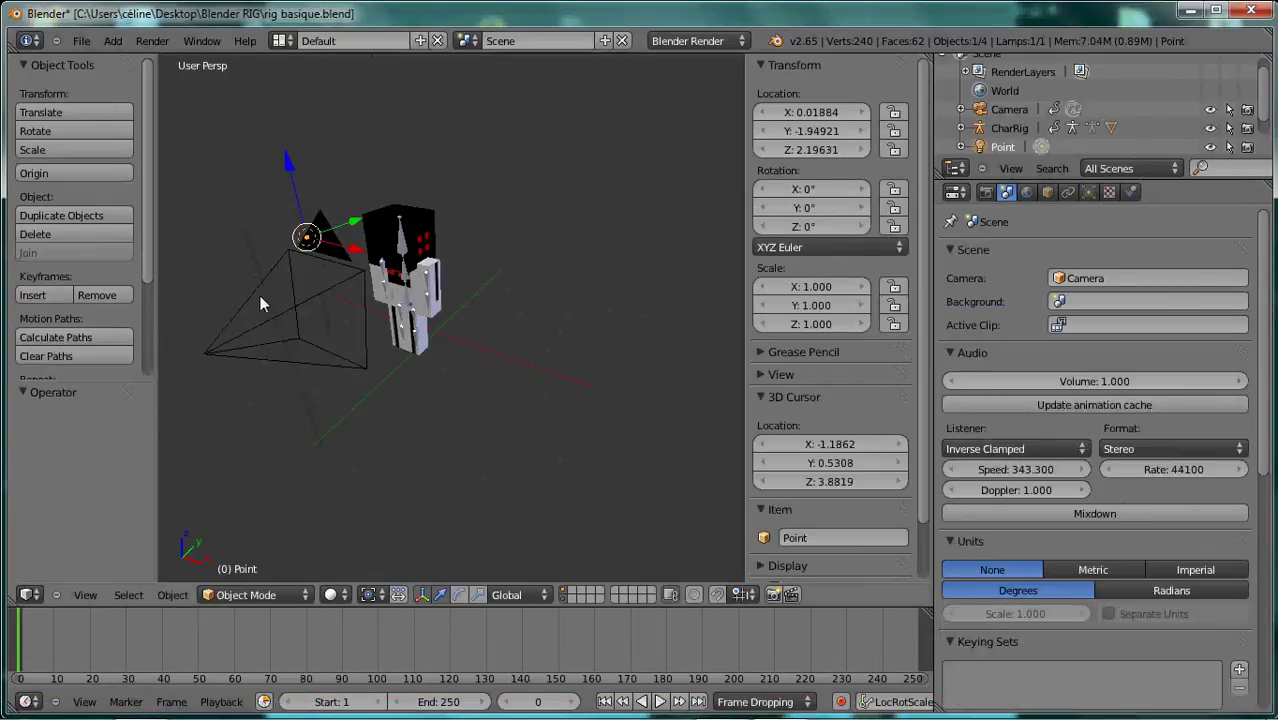
Select the camera and move it back along Y to -4.29.
{"action": "right_click", "coordinate": [265, 300]}
{"action": "left_click_drag", "start_coordinate": [208, 343], "coordinate": [277, 315]}
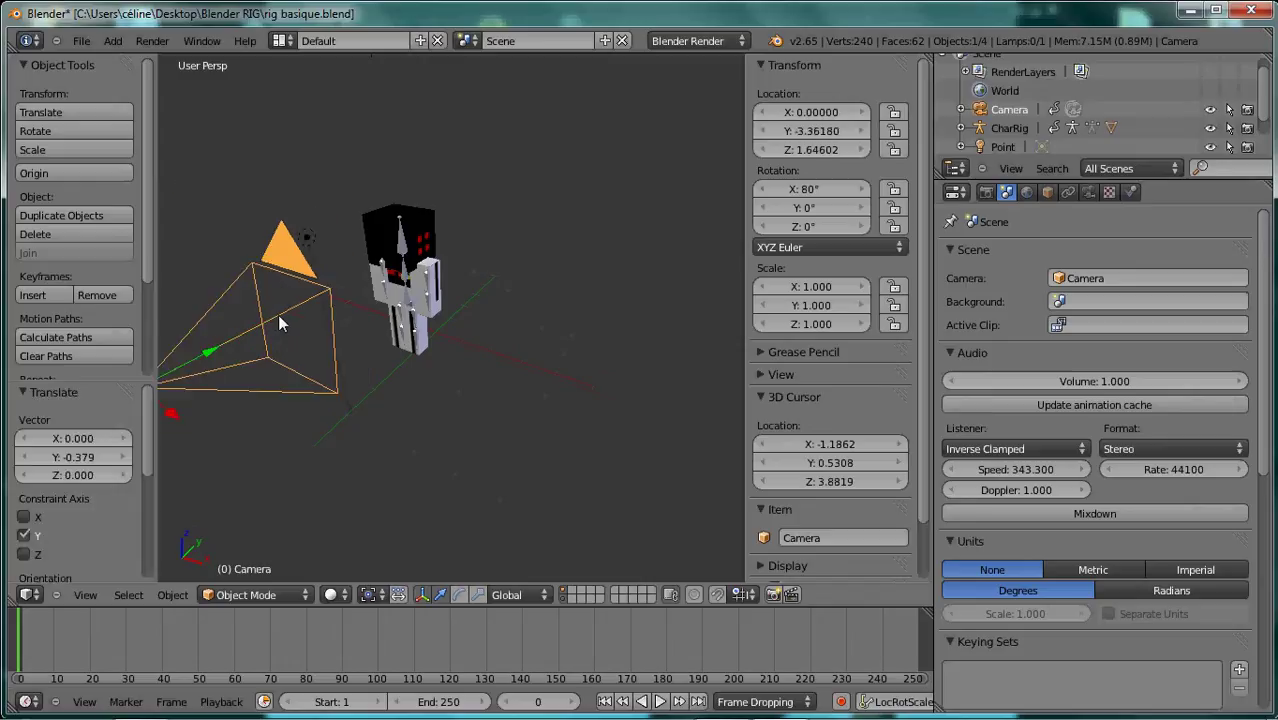
{"action": "middle_click_drag", "start_coordinate": [277, 315], "coordinate": [388, 400]}
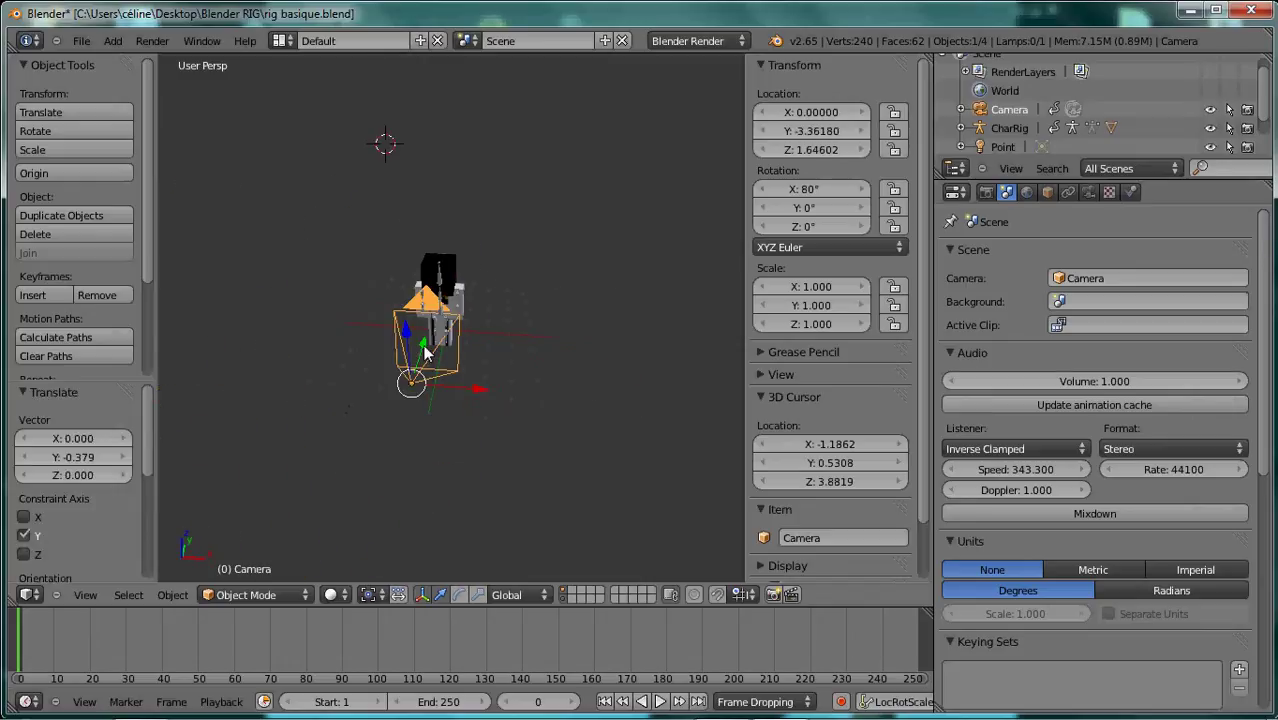
{"action": "left_click_drag", "start_coordinate": [426, 352], "coordinate": [405, 420]}
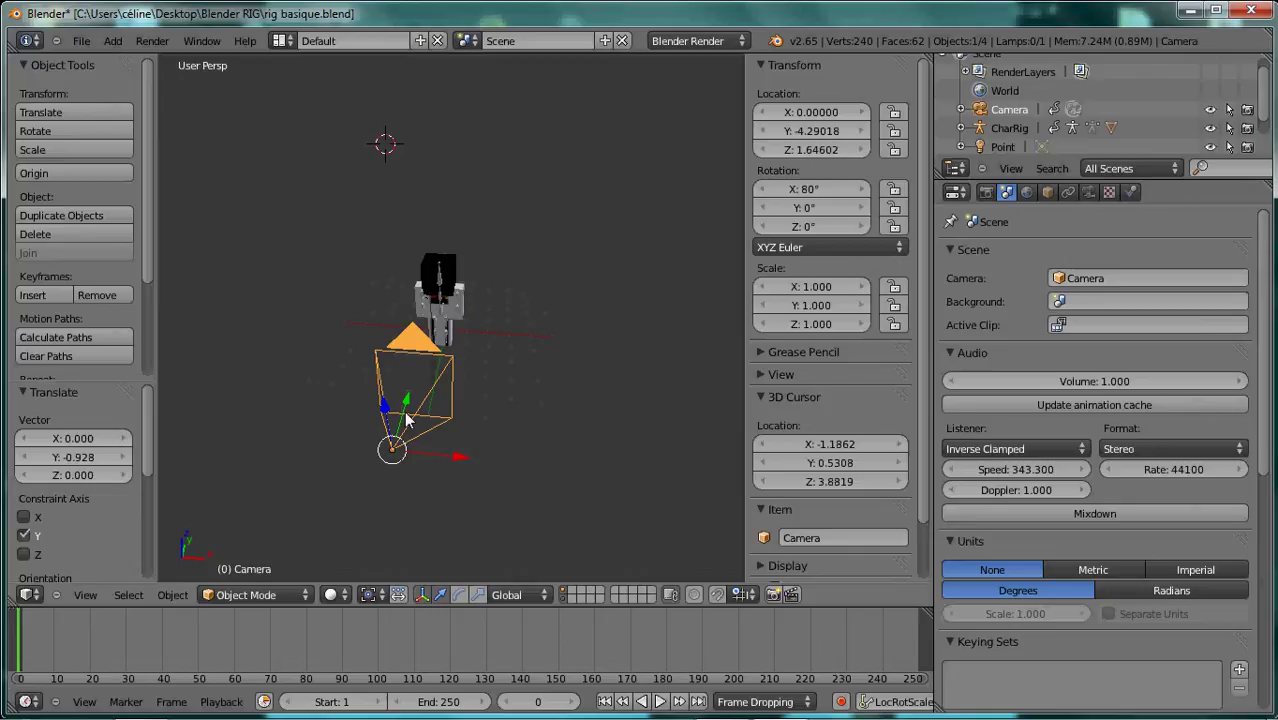
Orbit the view around the rig and set the current frame to 1.
{"action": "scroll", "coordinate": [380, 355], "scroll_direction": "up", "scroll_amount": 5}
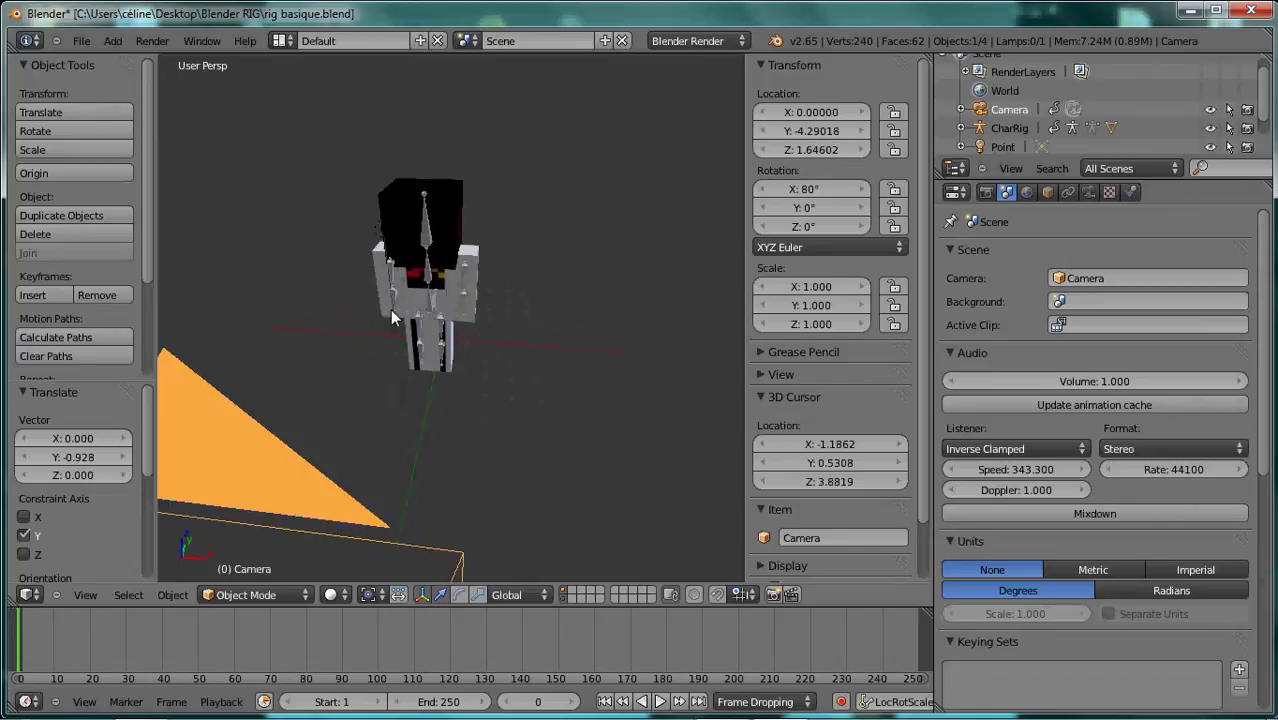
{"action": "middle_click_drag", "start_coordinate": [380, 355], "coordinate": [317, 350]}
{"action": "scroll", "coordinate": [317, 350], "scroll_direction": "down", "scroll_amount": 4}
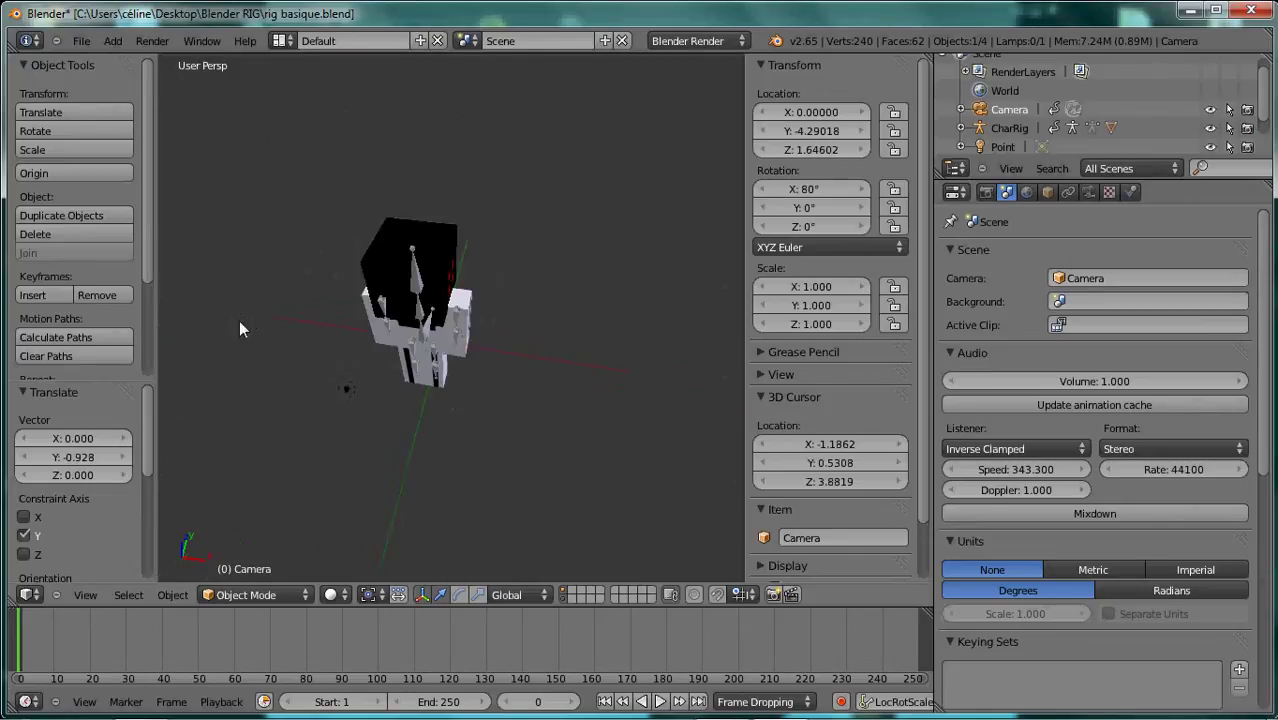
{"action": "scroll", "coordinate": [239, 320], "scroll_direction": "down", "scroll_amount": 3}
{"action": "middle_click_drag", "start_coordinate": [177, 314], "coordinate": [89, 543]}
{"action": "left_click", "coordinate": [24, 647]}
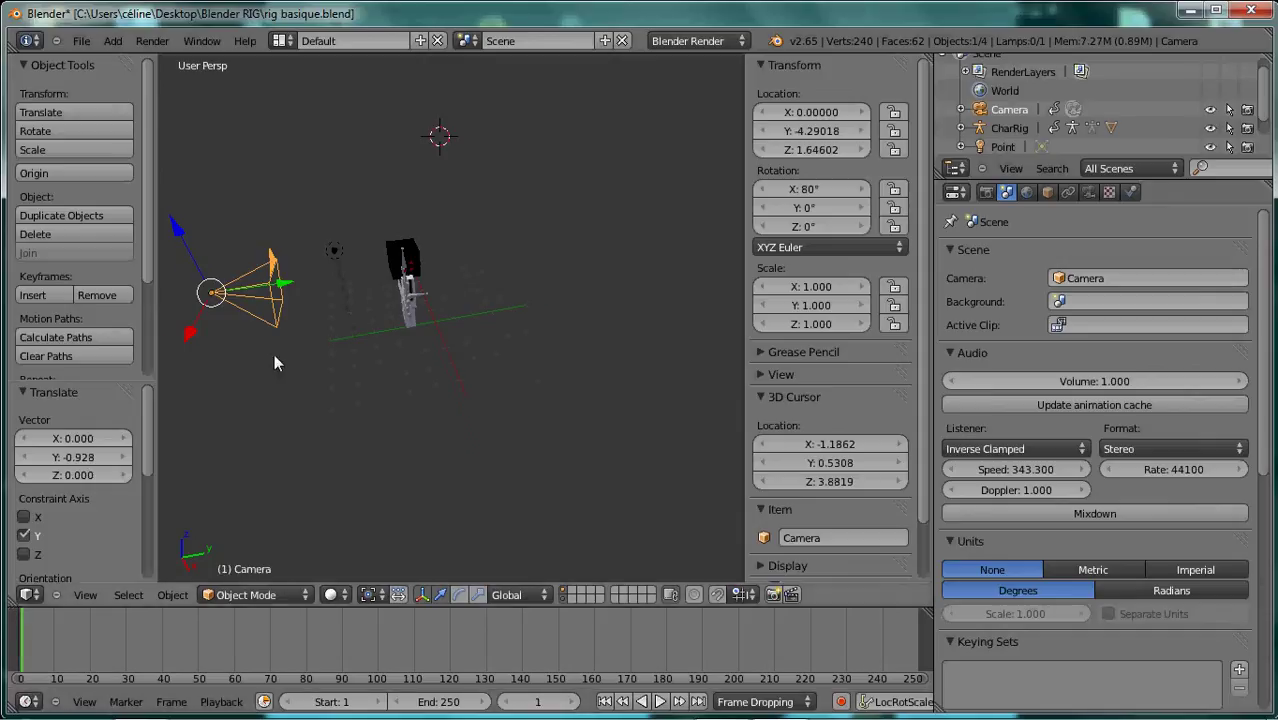
{"action": "scroll", "coordinate": [365, 360], "scroll_direction": "up", "scroll_amount": 3}
{"action": "middle_click_drag", "start_coordinate": [367, 366], "coordinate": [340, 232]}
{"action": "left_click", "coordinate": [277, 42]}
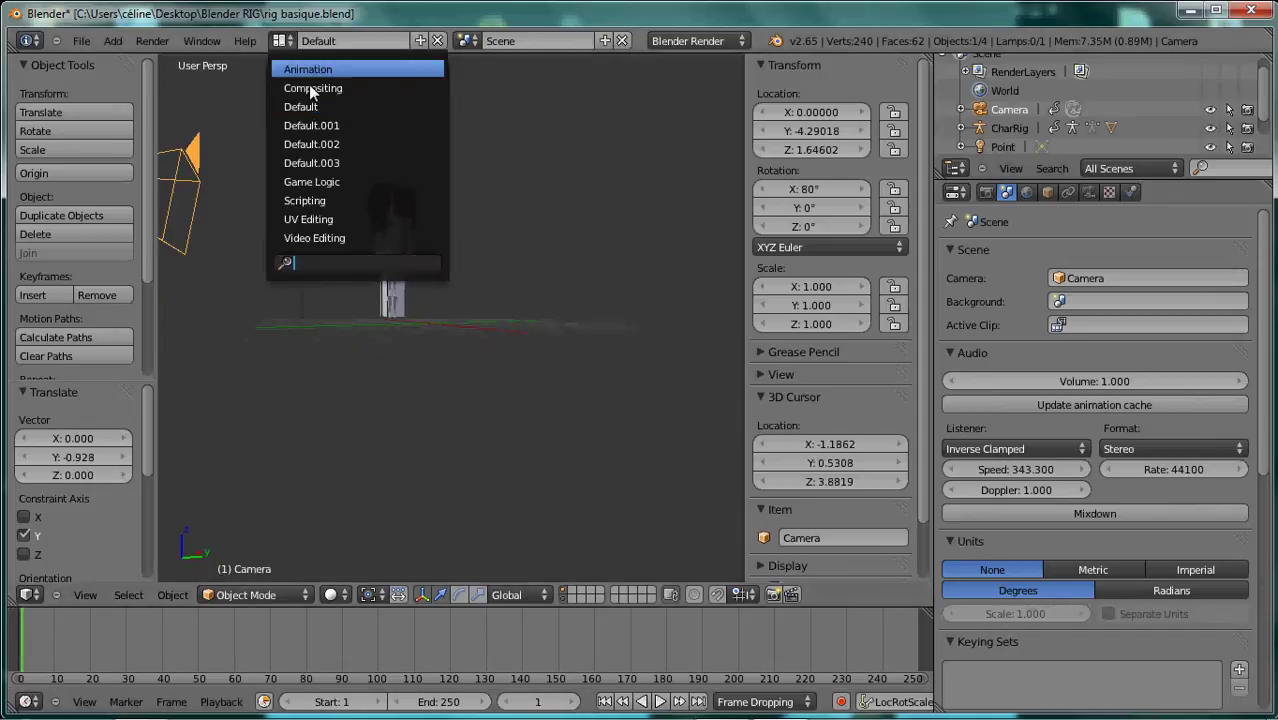
Cycle the screen layout through Animation and Compositing, then back to Default.
{"action": "key", "text": "Return"}
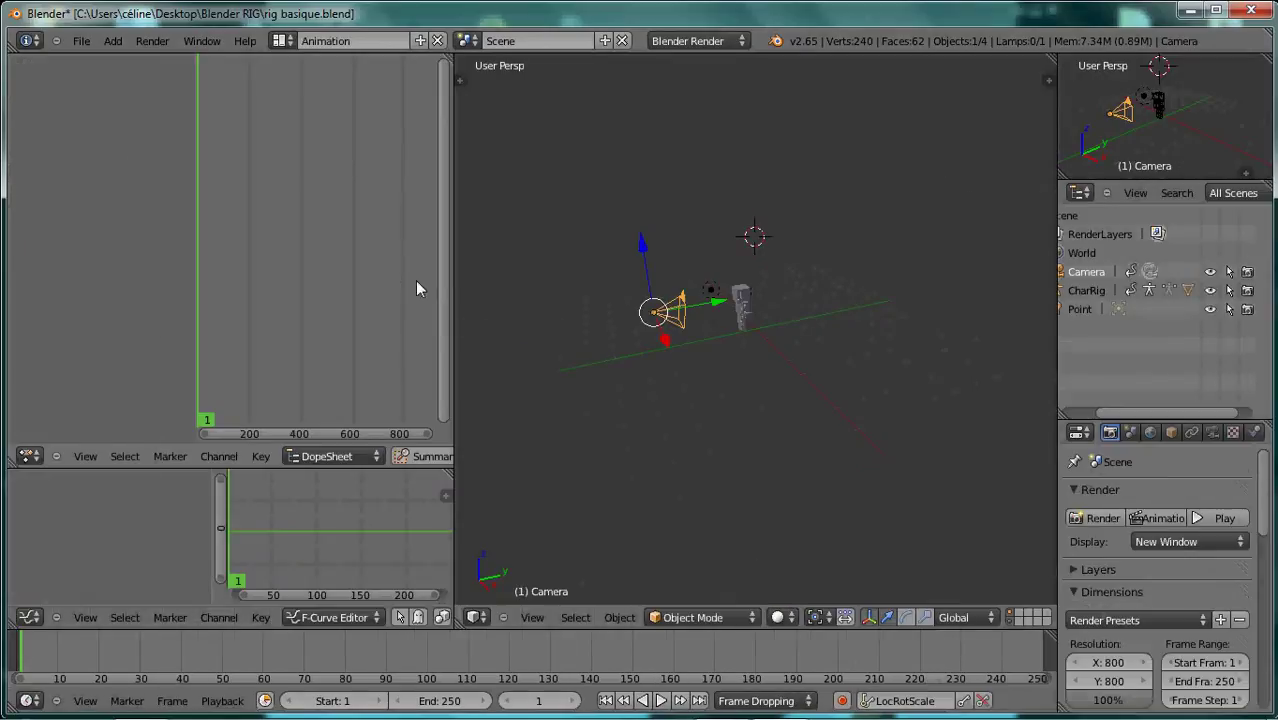
{"action": "left_click", "coordinate": [283, 41]}
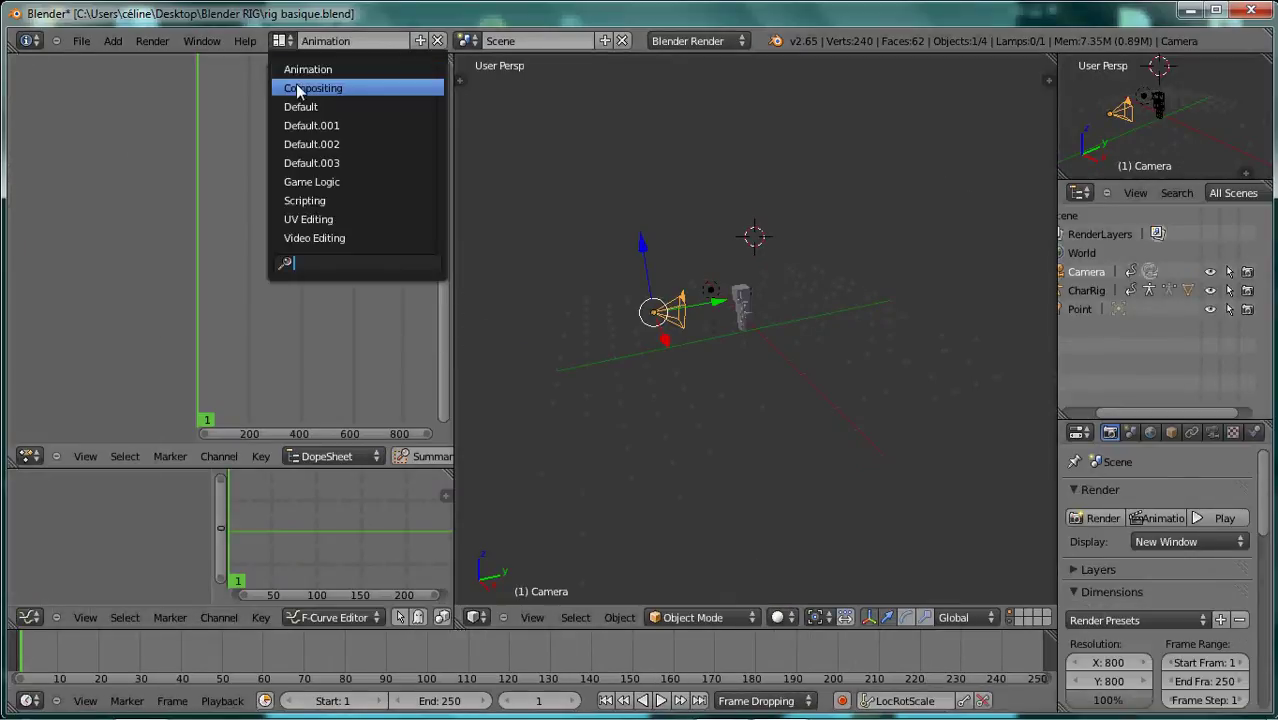
{"action": "left_click", "coordinate": [297, 90]}
{"action": "left_click", "coordinate": [283, 41]}
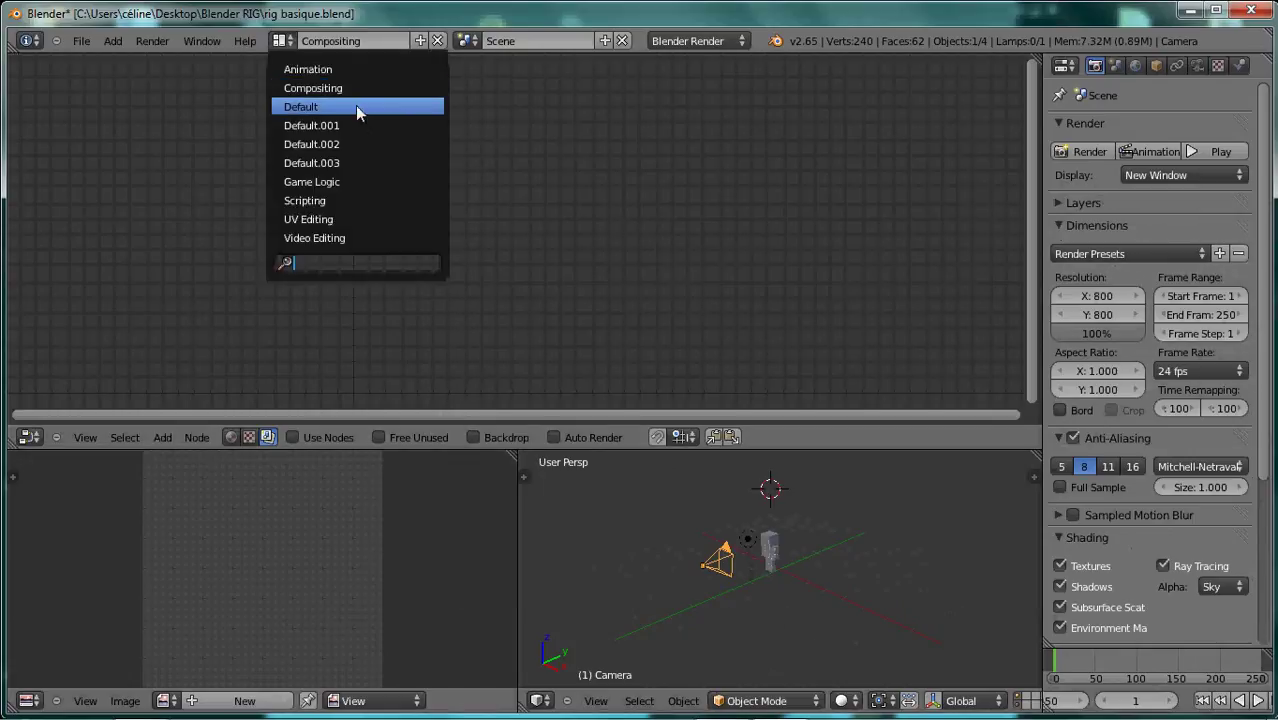
{"action": "left_click", "coordinate": [300, 105]}
Select CharRig in Pose Mode and key LocRotScale on all its bones at frame 1.
{"action": "middle_click_drag", "start_coordinate": [473, 180], "coordinate": [416, 296]}
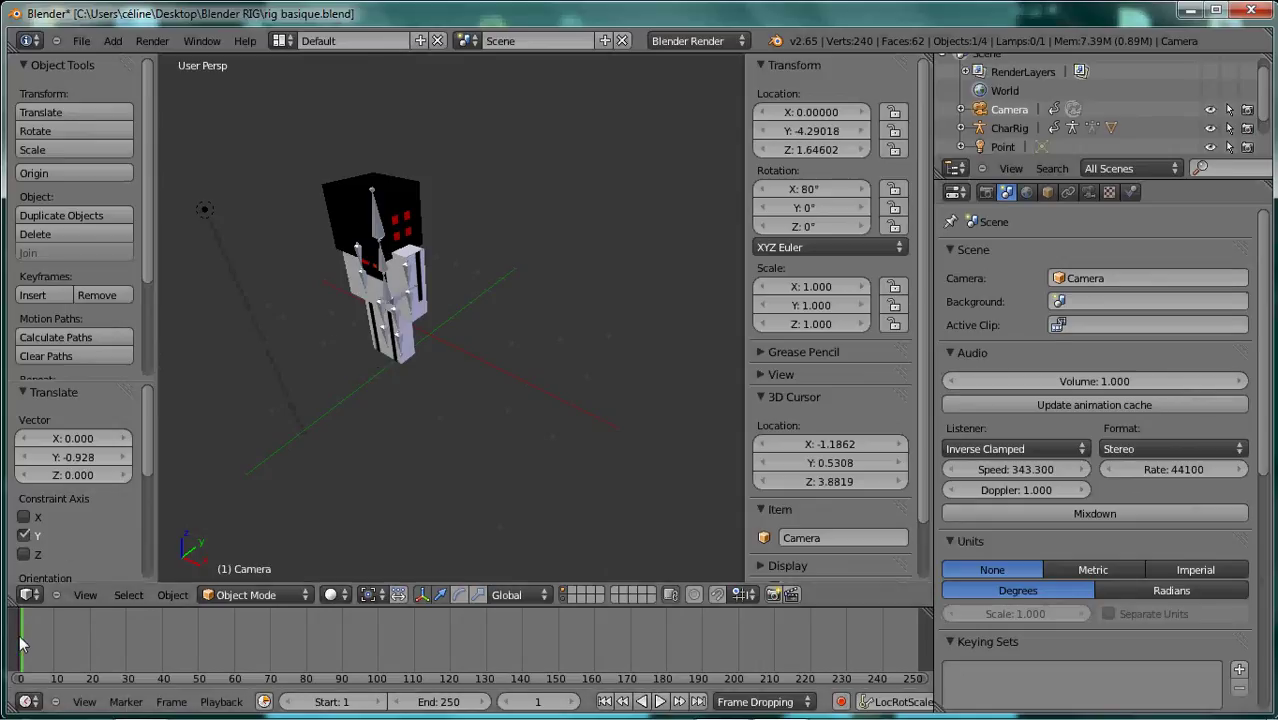
{"action": "left_click", "coordinate": [370, 224]}
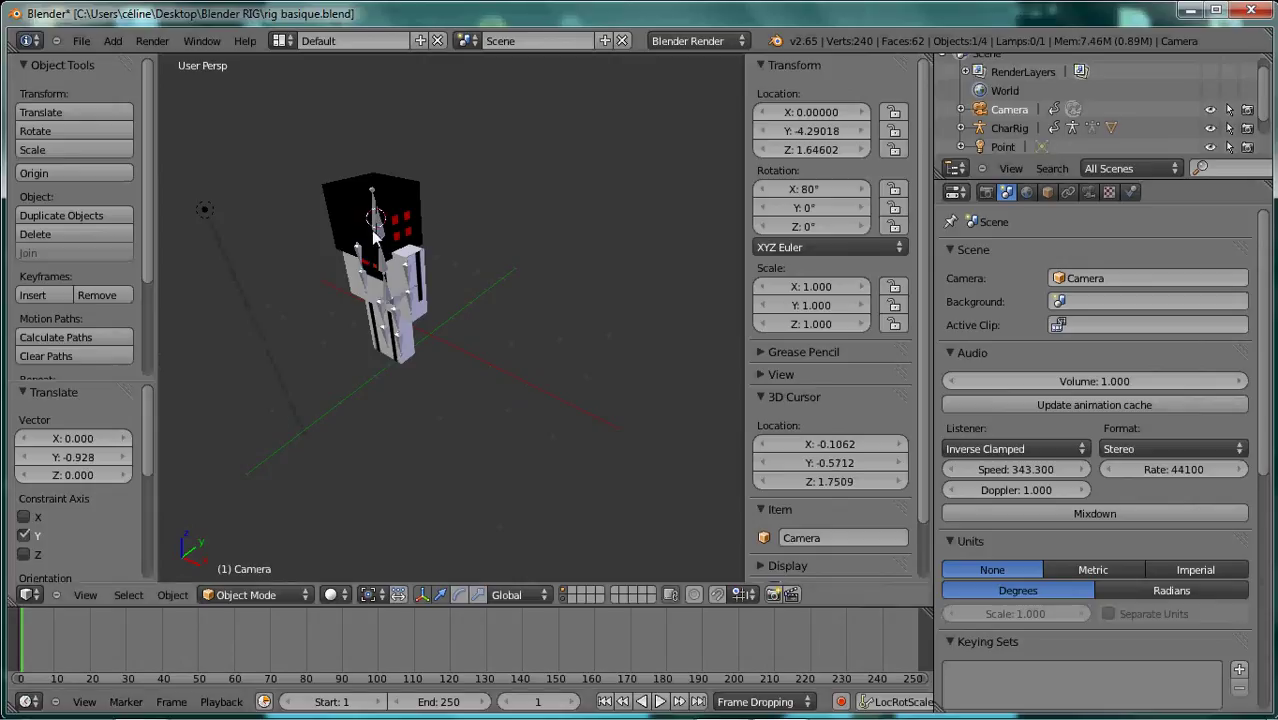
{"action": "right_click", "coordinate": [378, 236]}
{"action": "left_click", "coordinate": [240, 595]}
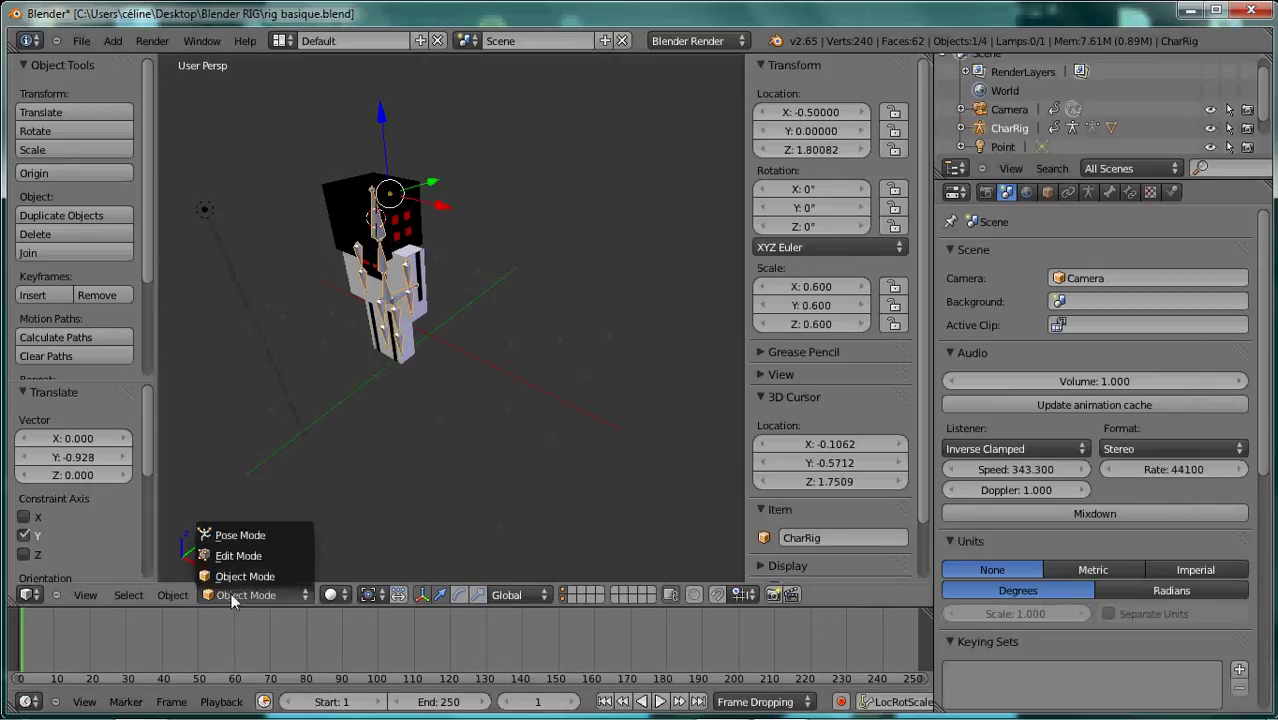
{"action": "left_click", "coordinate": [250, 532]}
{"action": "key", "text": "a"}
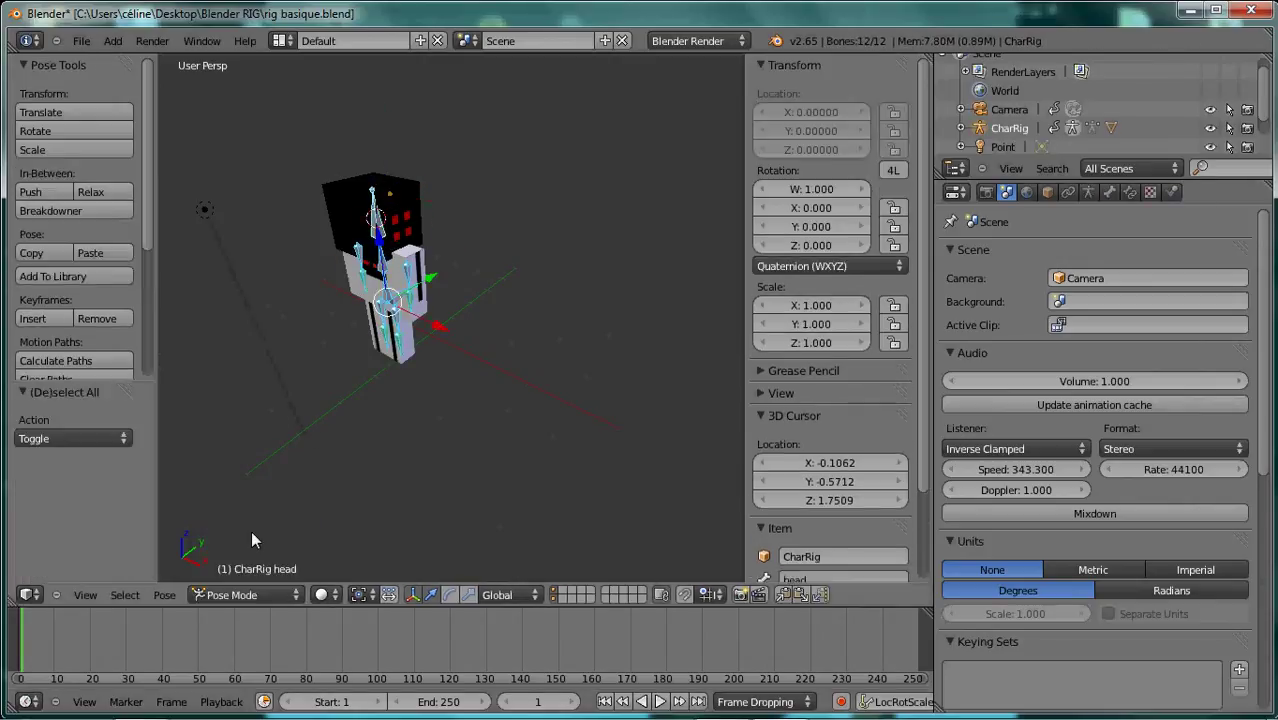
{"action": "key", "text": "i"}
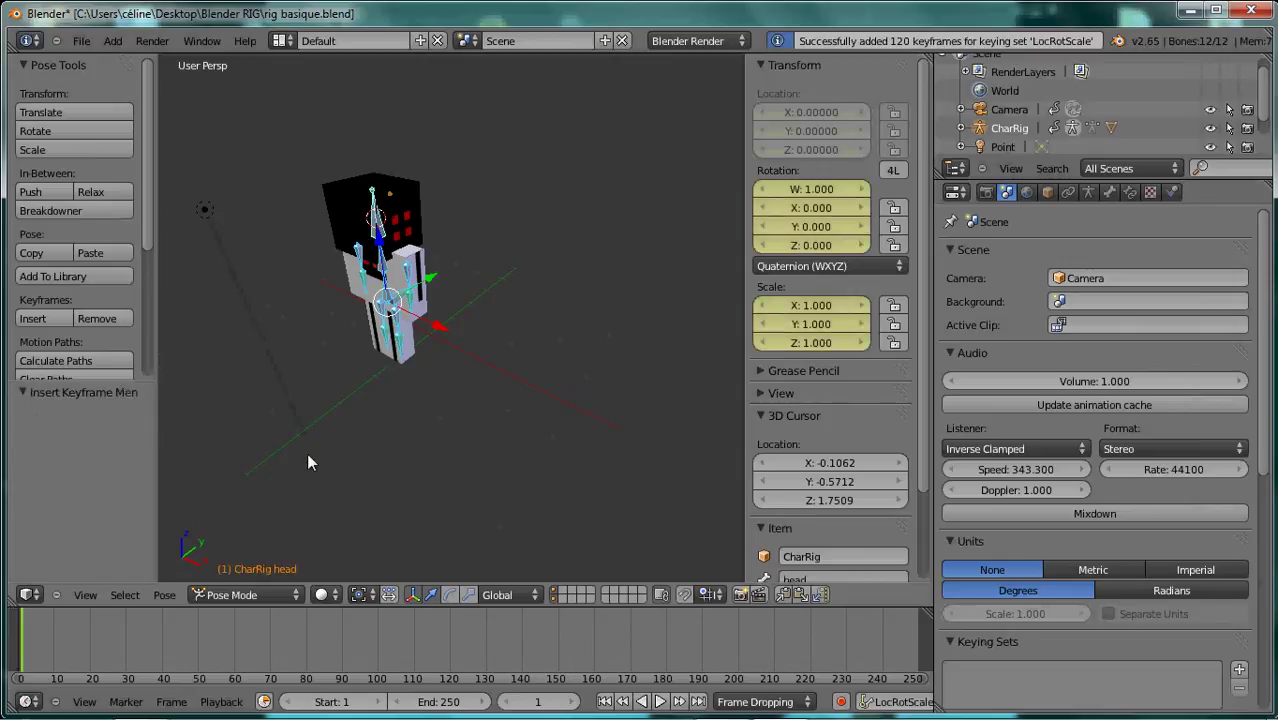
At frame 10, move the rig 0.5 units along Y, keyframe it, and preview playback.
{"action": "left_click", "coordinate": [53, 631]}
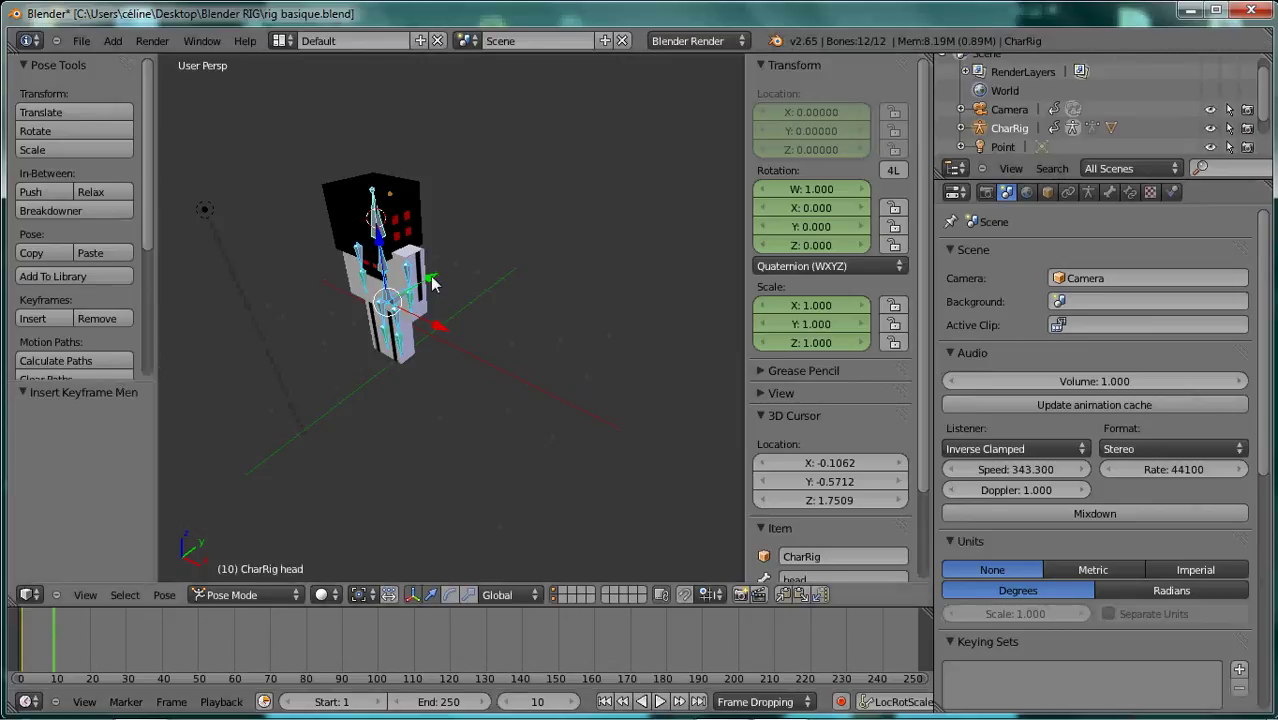
{"action": "left_click_drag", "start_coordinate": [425, 287], "coordinate": [401, 295]}
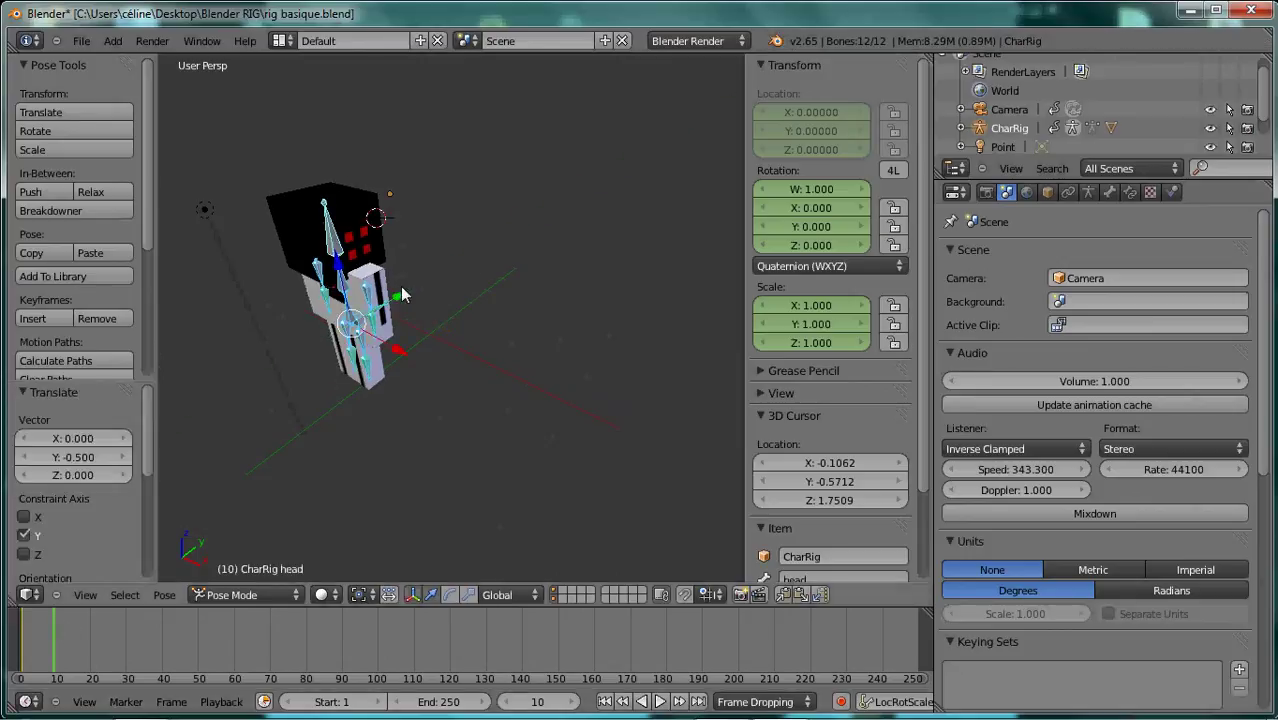
{"action": "key", "text": "i"}
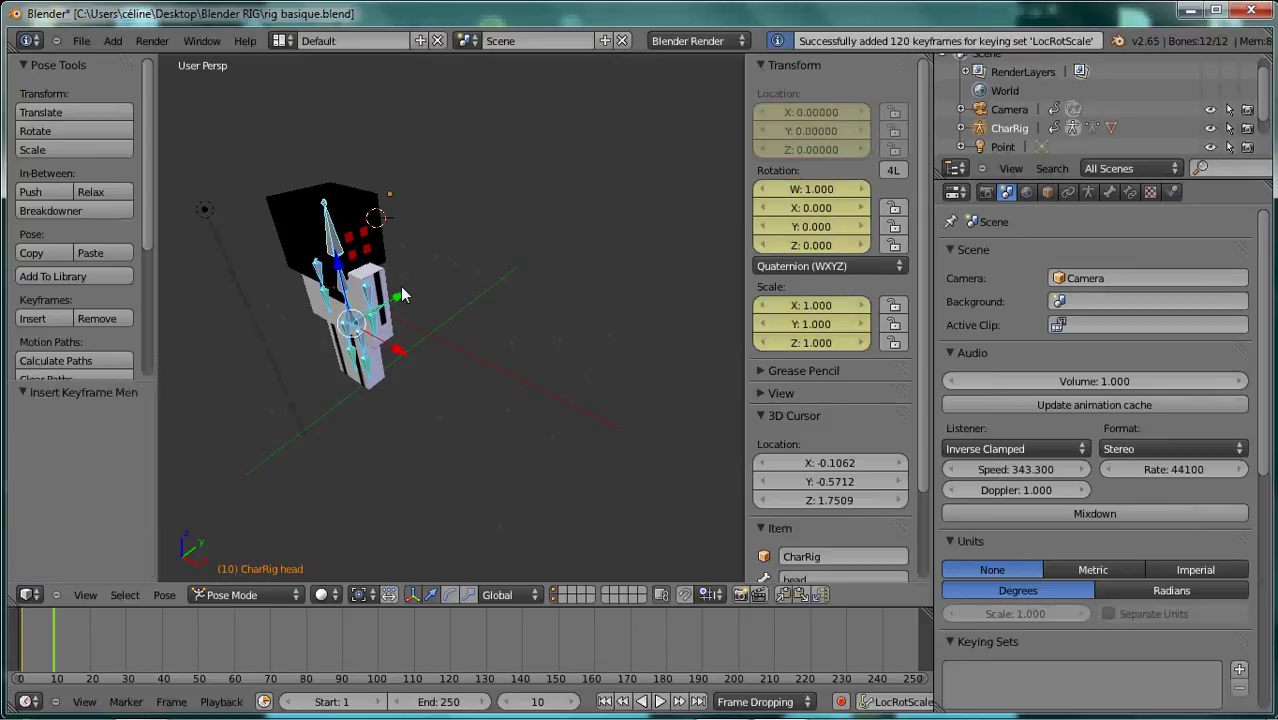
{"action": "left_click_drag", "start_coordinate": [55, 617], "coordinate": [18, 630]}
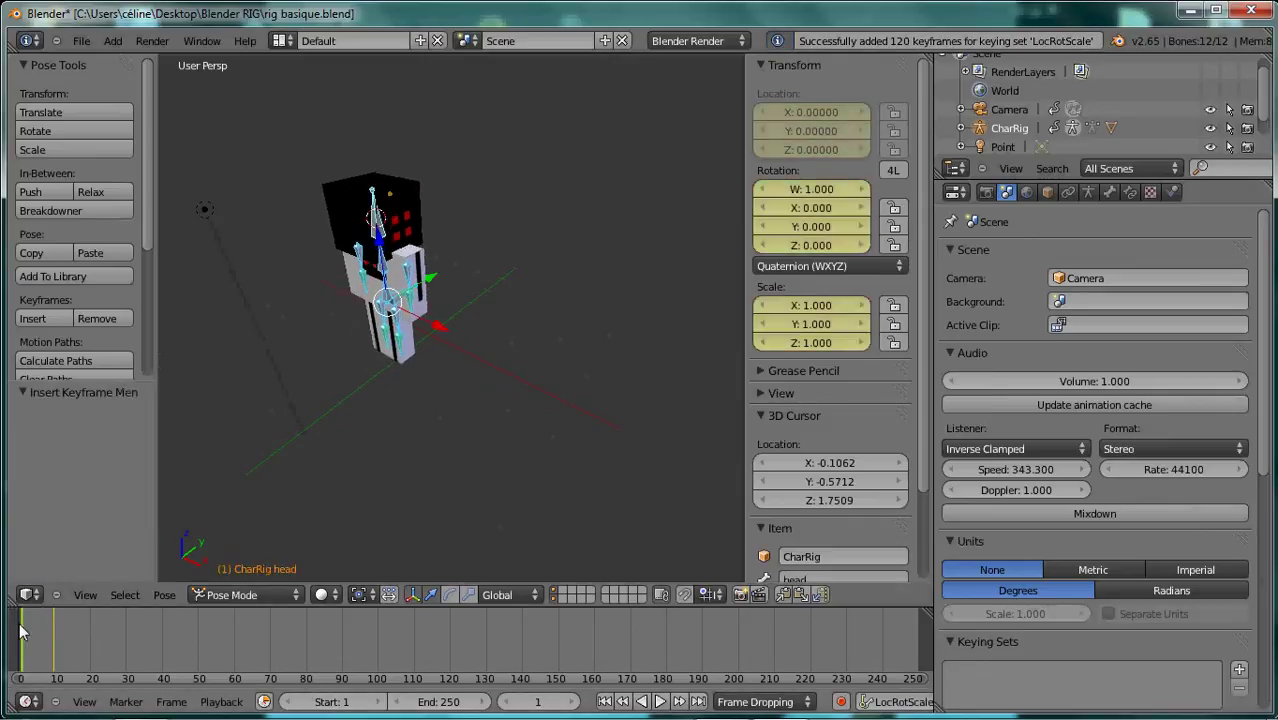
{"action": "left_click", "coordinate": [660, 701]}
{"action": "left_click", "coordinate": [660, 701]}
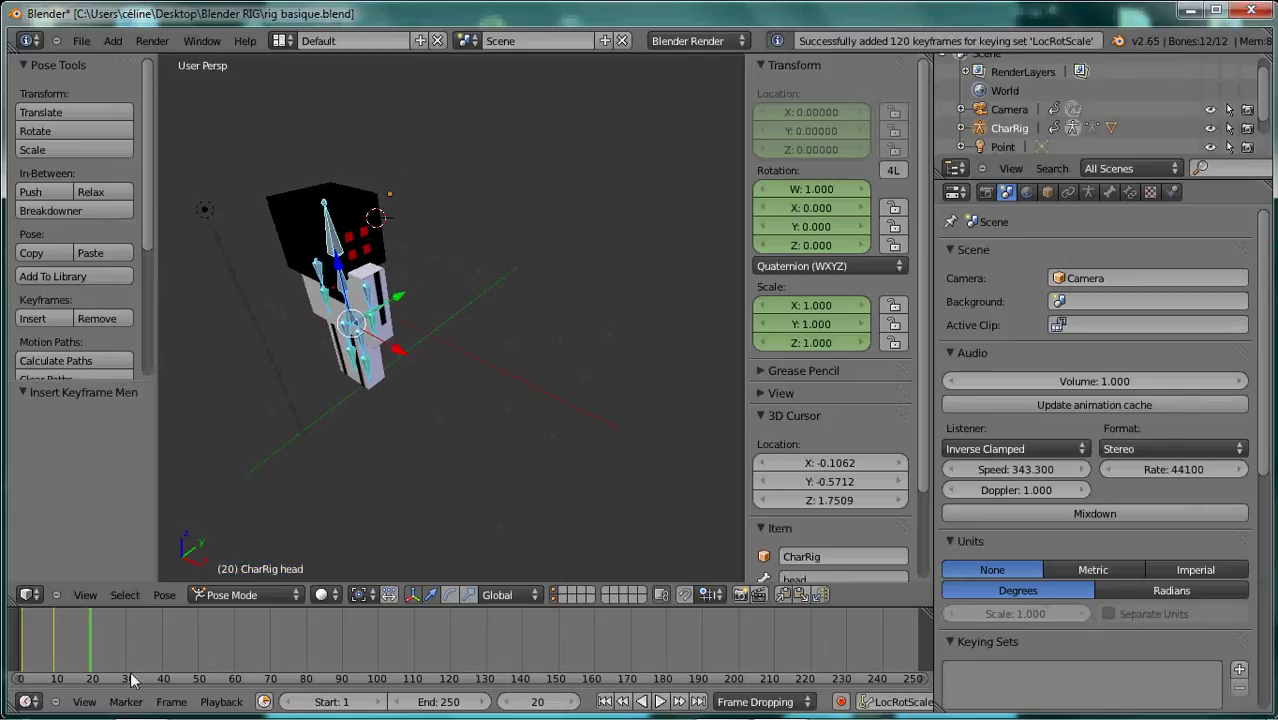
At frame 6, swing the left and right legs opposite ways around X.
{"action": "left_click", "coordinate": [40, 640]}
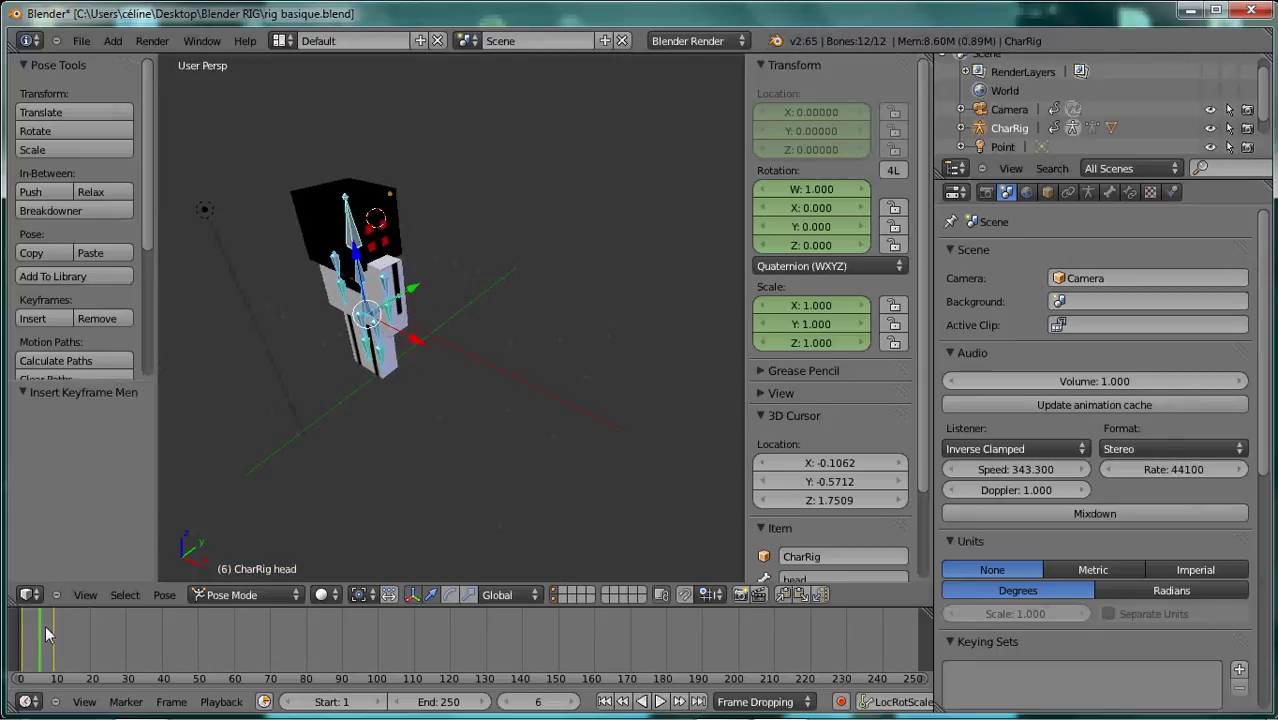
{"action": "right_click", "coordinate": [385, 340]}
{"action": "left_click", "coordinate": [449, 595]}
{"action": "left_click_drag", "start_coordinate": [336, 273], "coordinate": [368, 323]}
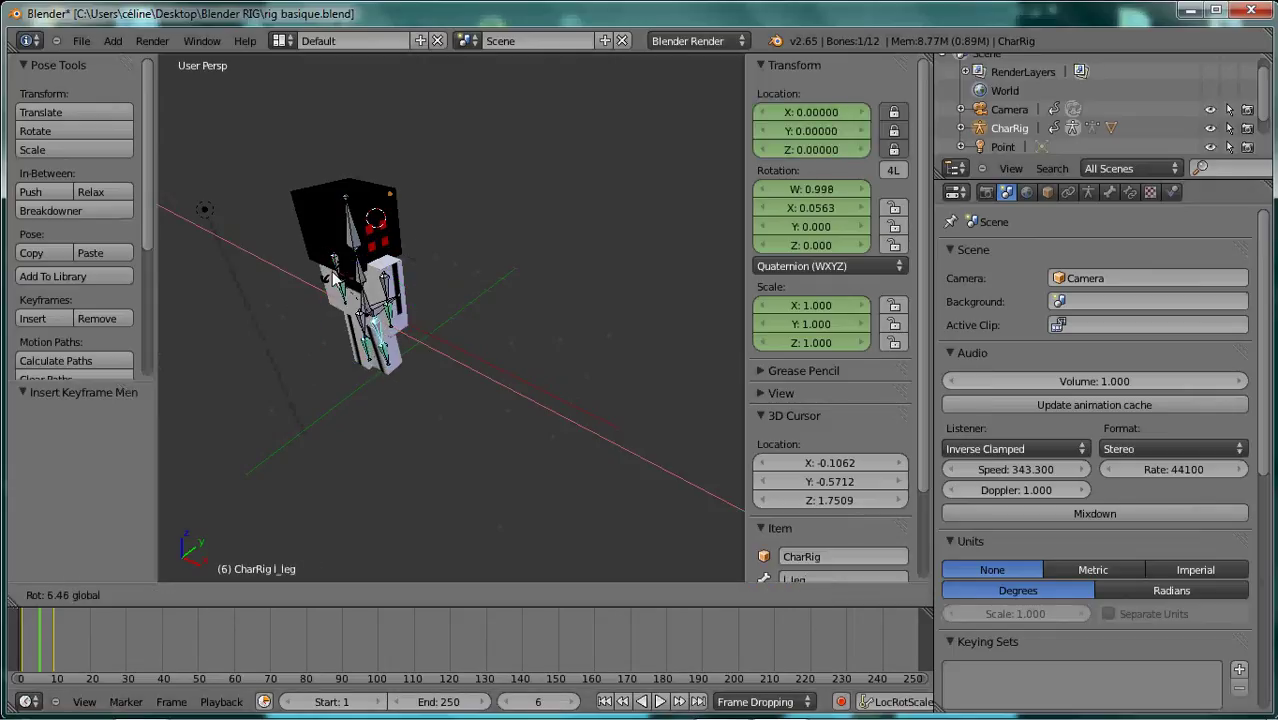
{"action": "right_click", "coordinate": [366, 320]}
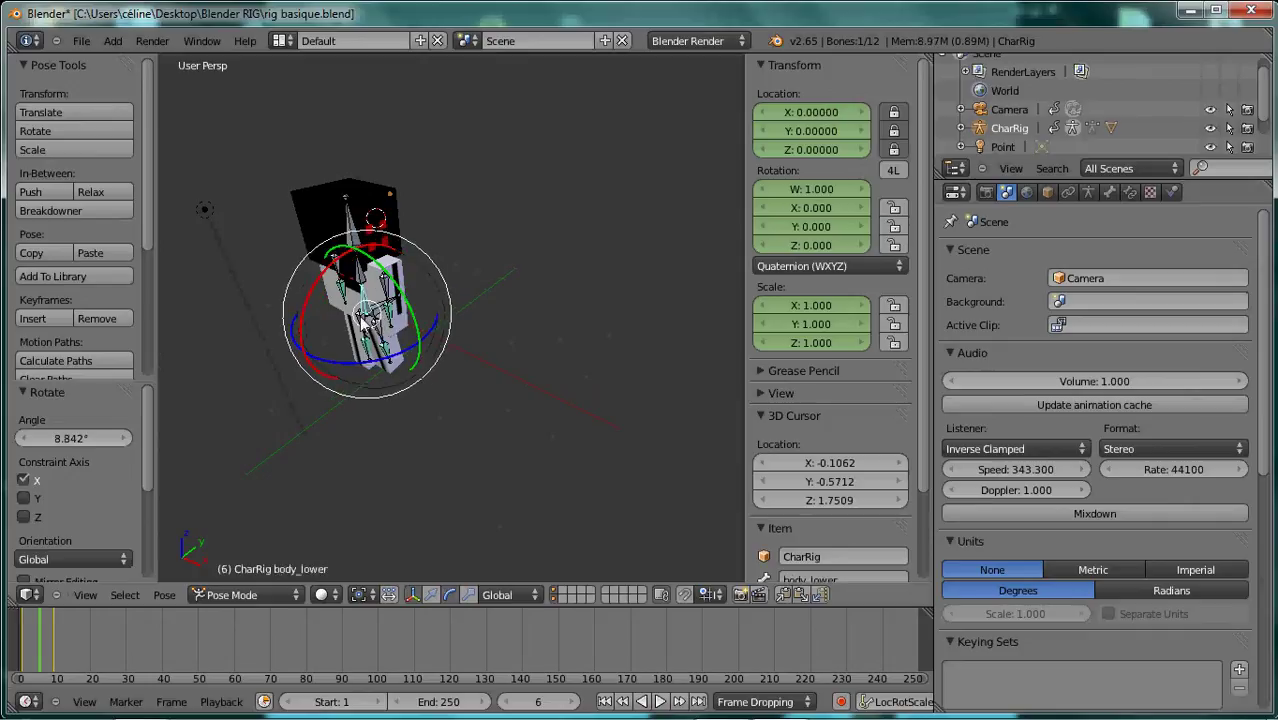
{"action": "right_click", "coordinate": [335, 305]}
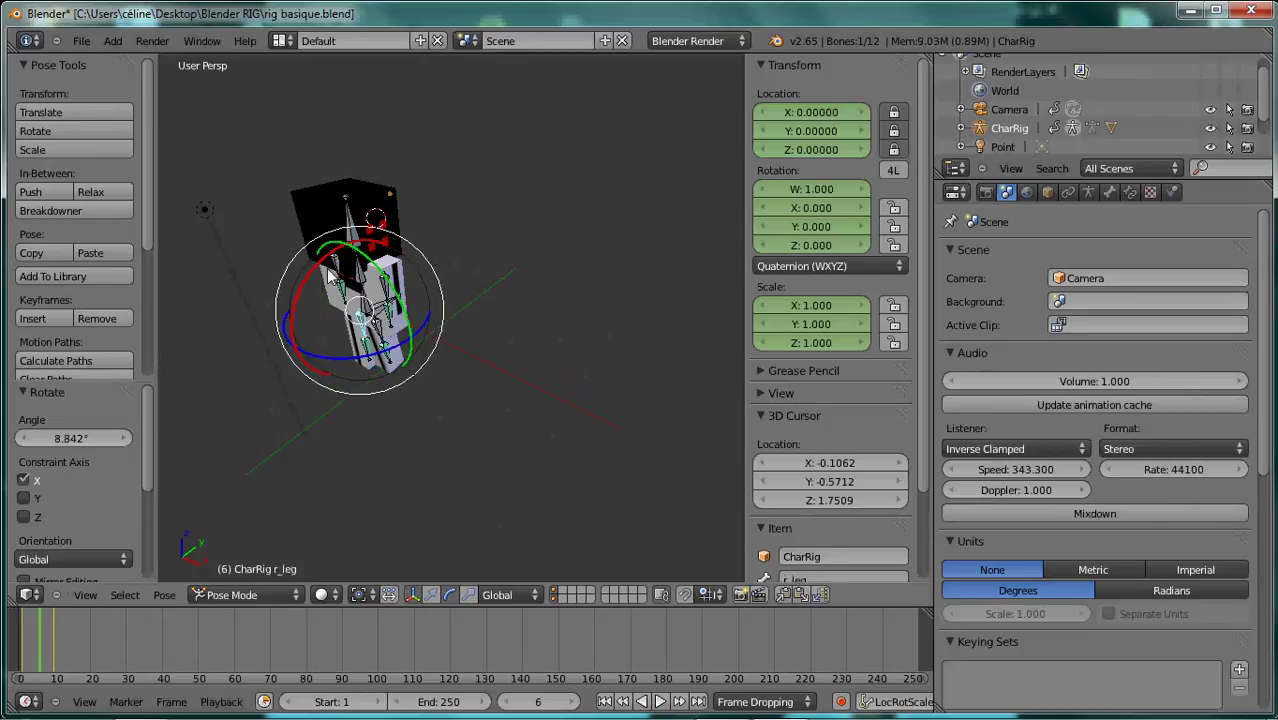
{"action": "left_click_drag", "start_coordinate": [330, 276], "coordinate": [351, 297]}
Swing the left and right arms opposite ways and key all bones at frame 6.
{"action": "right_click", "coordinate": [386, 285]}
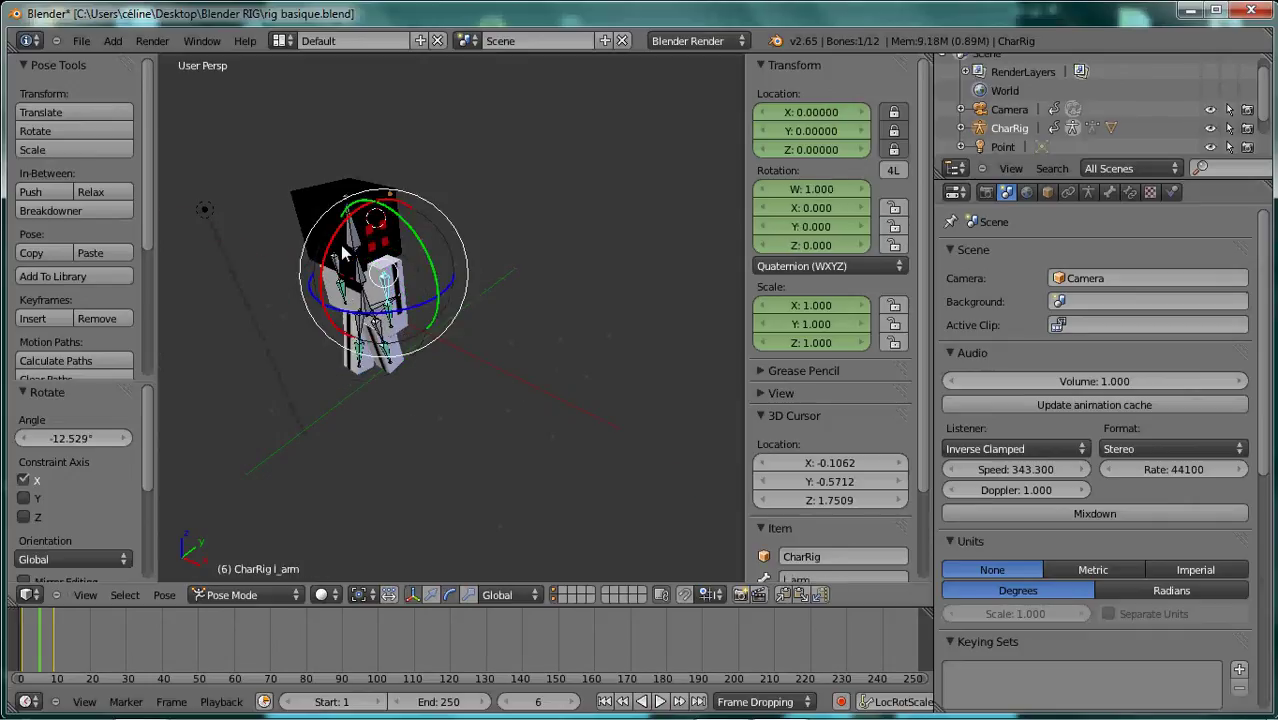
{"action": "left_click_drag", "start_coordinate": [340, 237], "coordinate": [343, 290]}
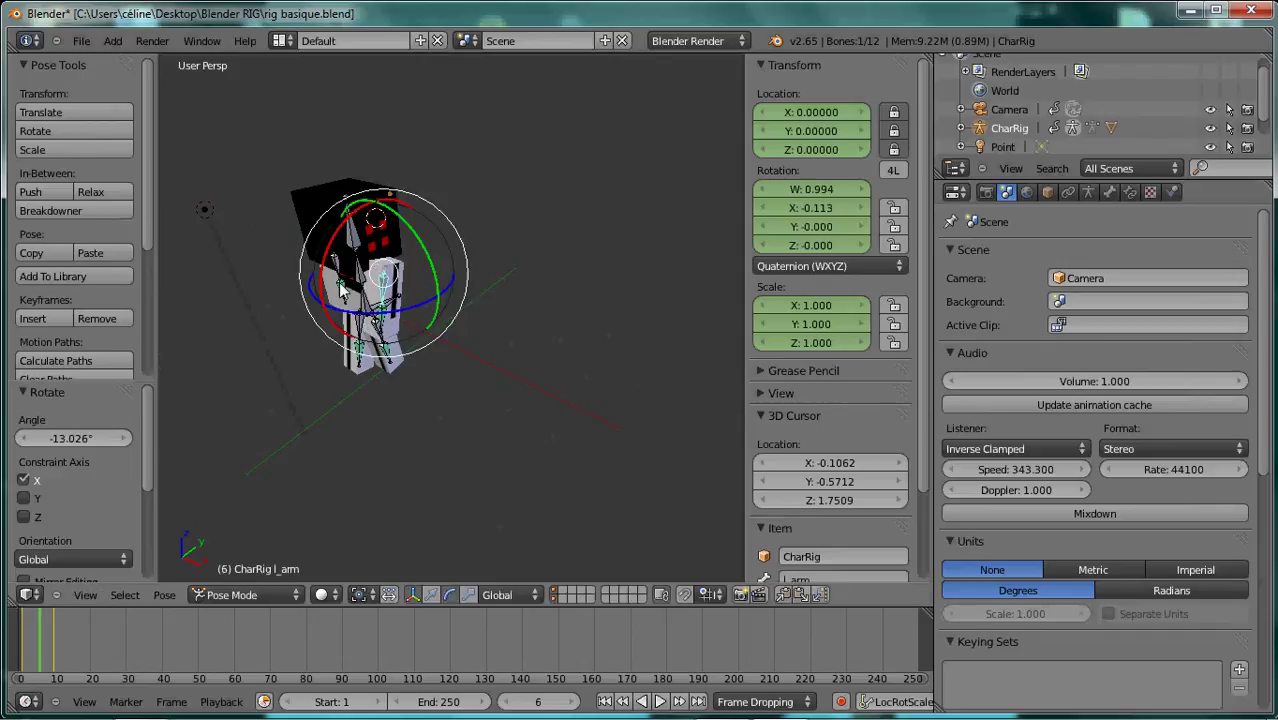
{"action": "right_click", "coordinate": [342, 272]}
{"action": "left_click_drag", "start_coordinate": [270, 214], "coordinate": [276, 228]}
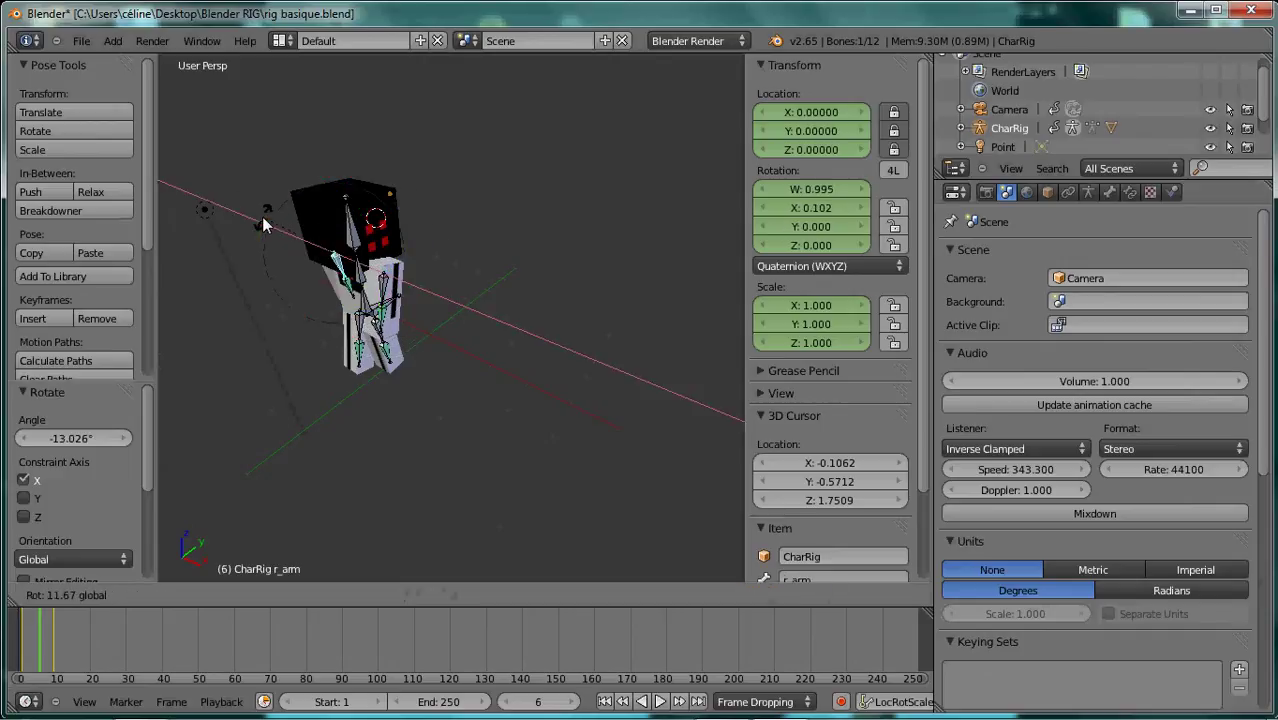
{"action": "key", "text": "a"}
{"action": "key", "text": "a"}
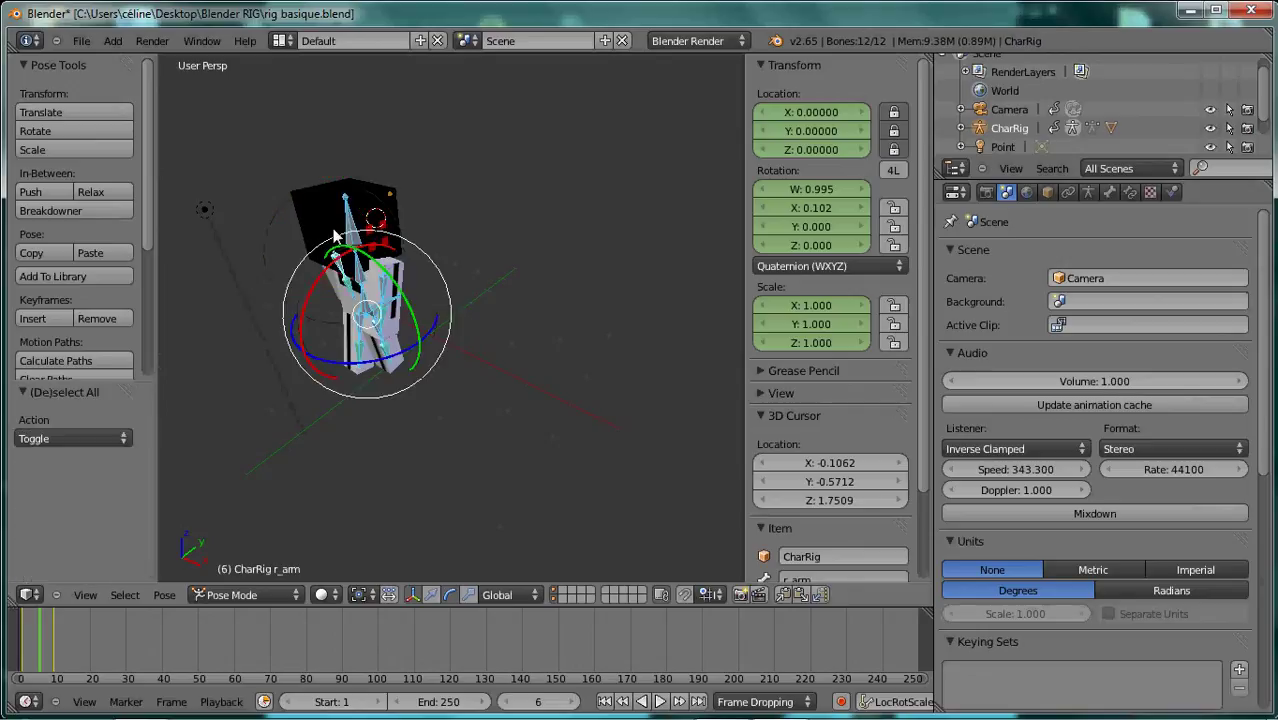
{"action": "key", "text": "i"}
{"action": "left_click", "coordinate": [21, 631]}
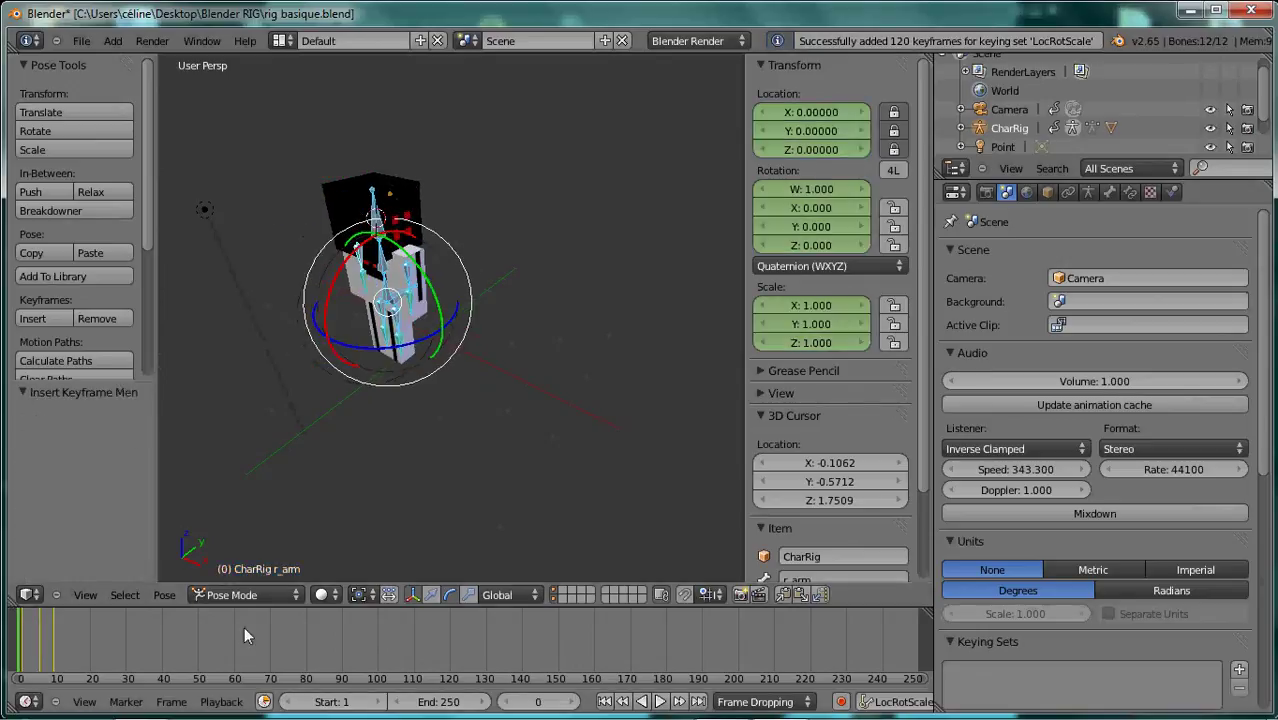
Play the walk back from the start and stop at frame 20.
{"action": "left_click", "coordinate": [662, 701]}
{"action": "left_click", "coordinate": [660, 701]}
{"action": "key", "text": "shift+Left"}
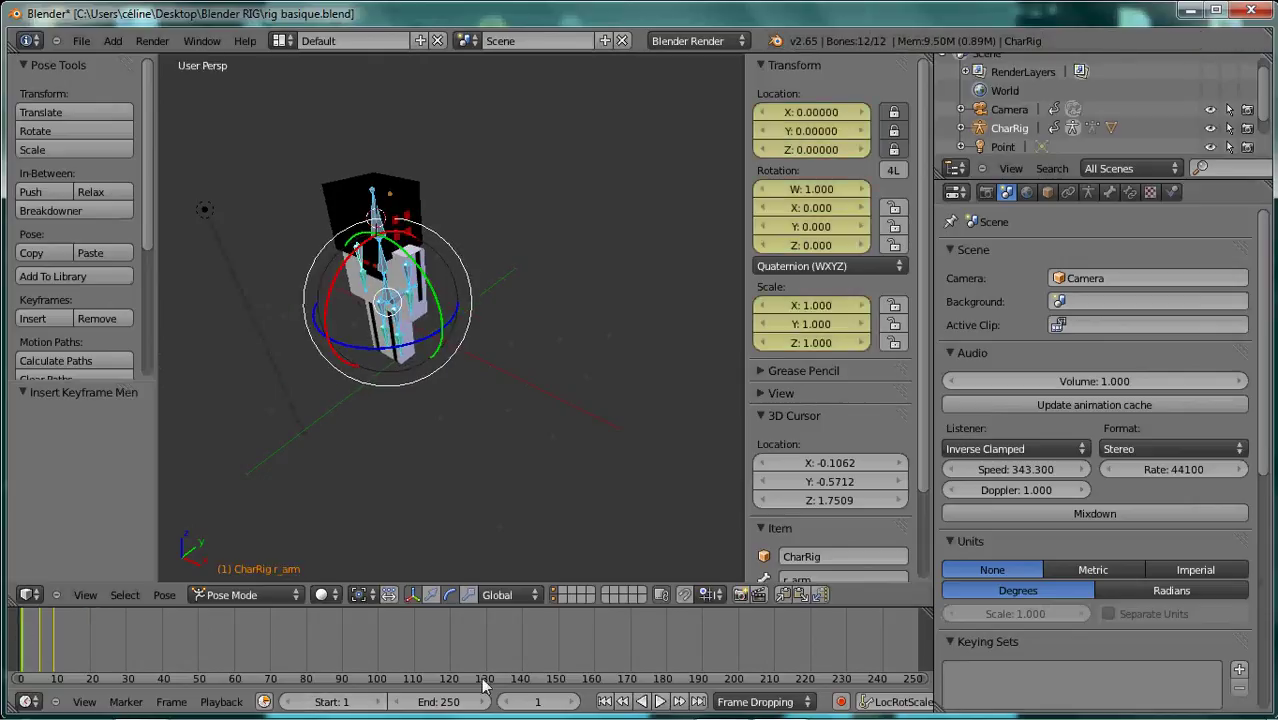
{"action": "left_click", "coordinate": [660, 701]}
{"action": "left_click", "coordinate": [660, 701]}
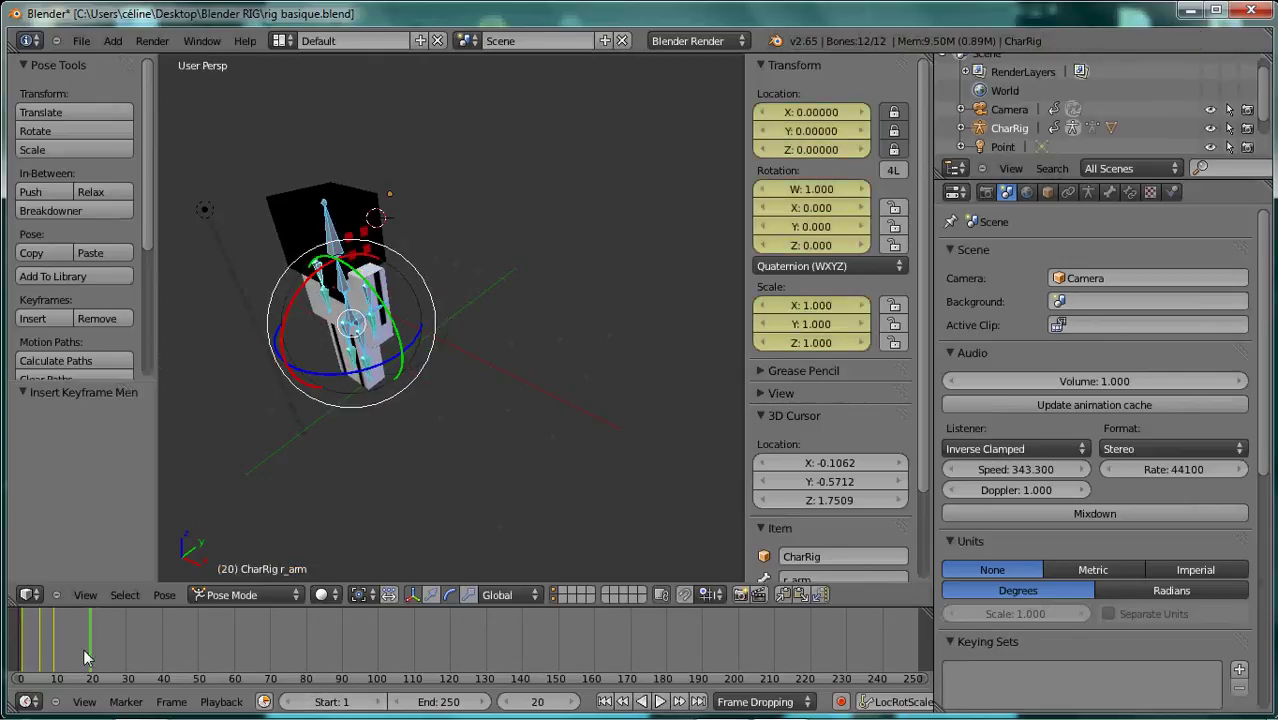
Move transform_handle further forward along Y and key all bones at frame 20.
{"action": "right_click", "coordinate": [365, 320]}
{"action": "left_click", "coordinate": [431, 594]}
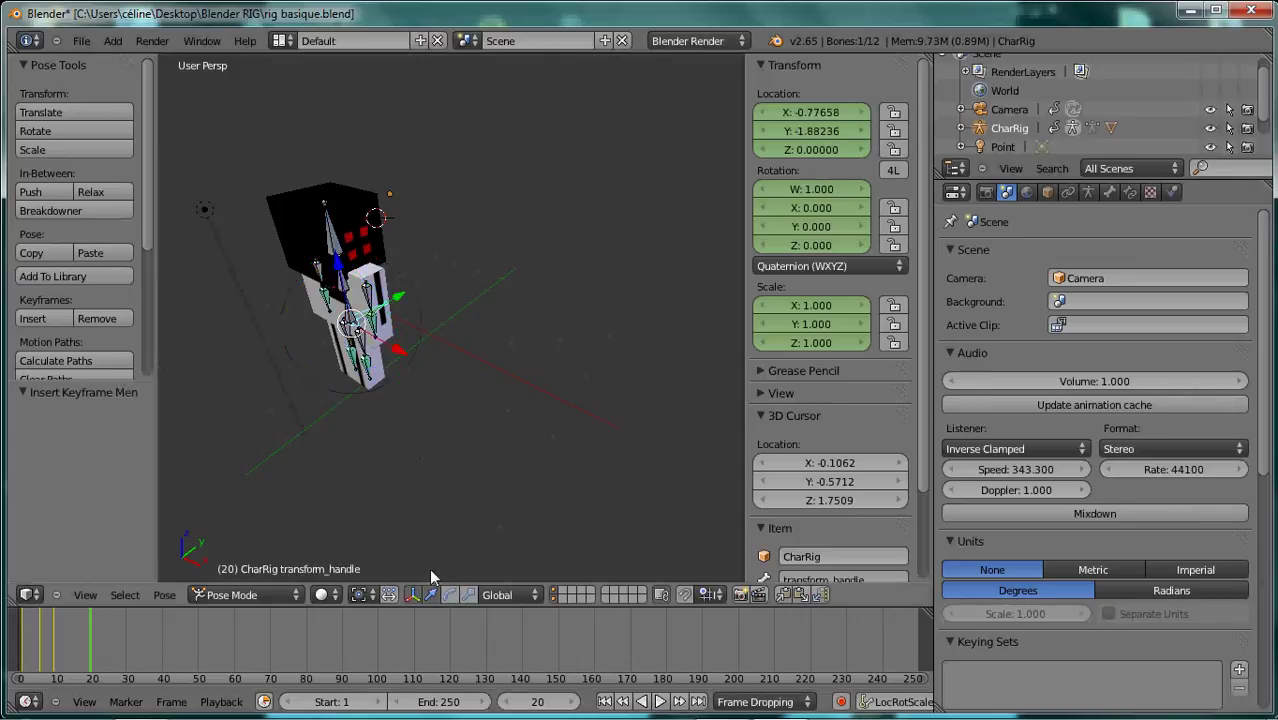
{"action": "middle_click_drag", "start_coordinate": [433, 580], "coordinate": [418, 310]}
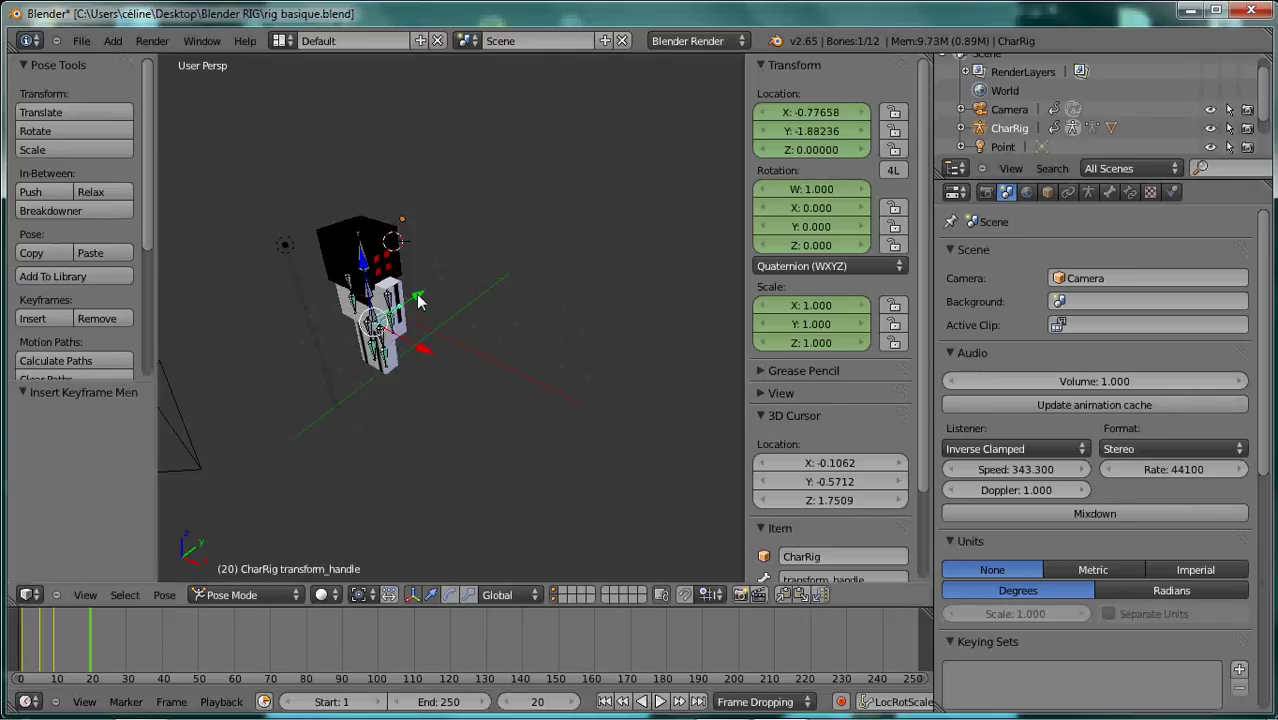
{"action": "left_click_drag", "start_coordinate": [418, 300], "coordinate": [388, 312]}
{"action": "key", "text": "a"}
{"action": "key", "text": "i"}
At frame 16, rotate the left and right legs on X.
{"action": "left_click", "coordinate": [78, 655]}
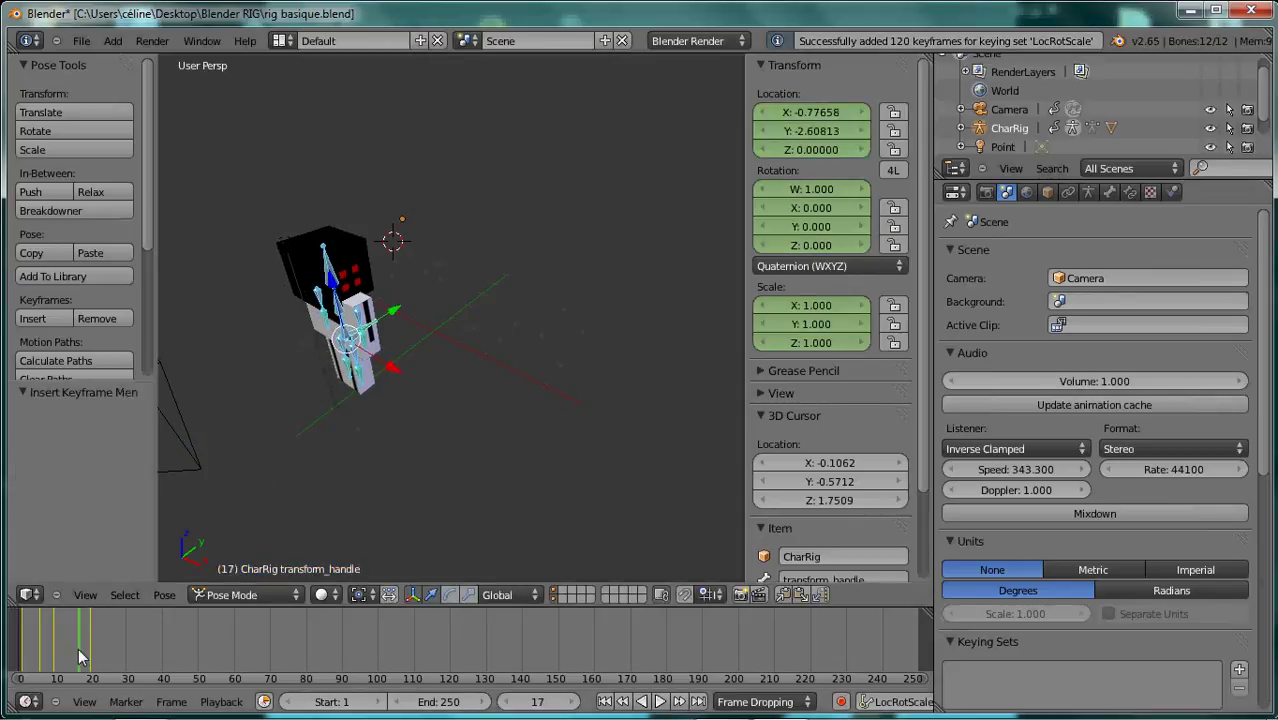
{"action": "right_click", "coordinate": [363, 357]}
{"action": "left_click", "coordinate": [446, 596]}
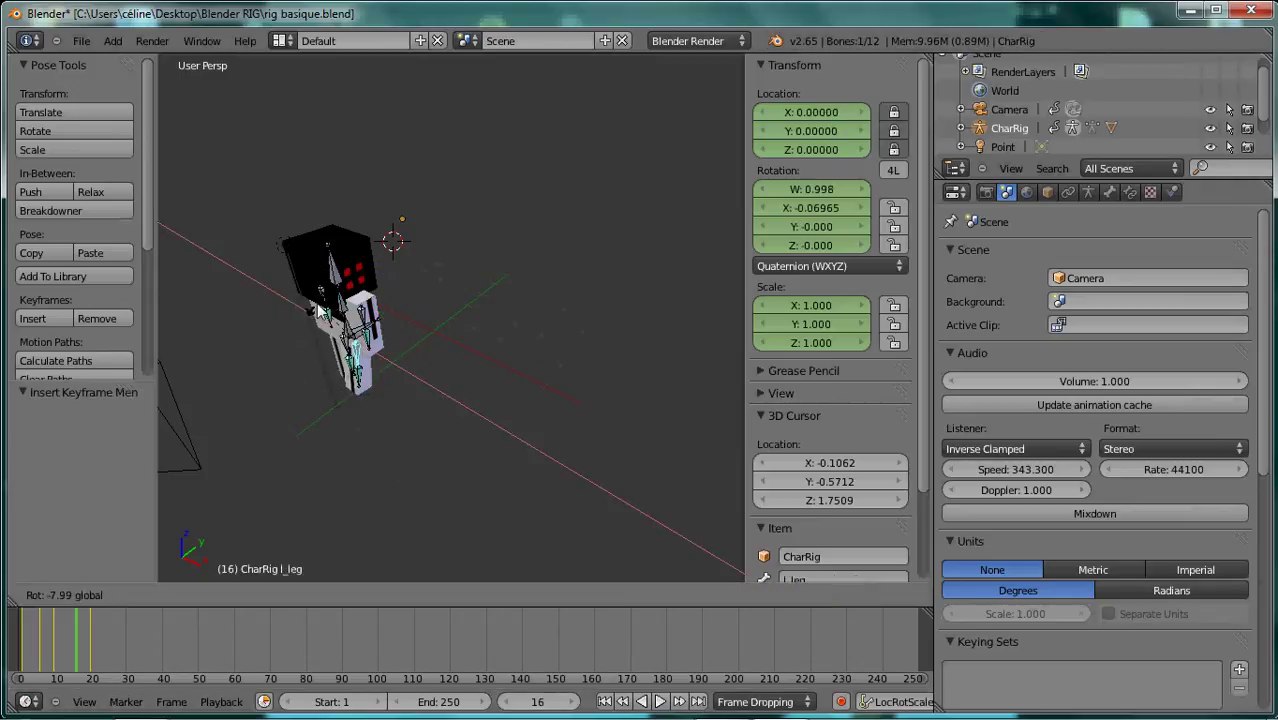
{"action": "left_click", "coordinate": [321, 309]}
{"action": "right_click", "coordinate": [300, 305]}
{"action": "key", "text": "r"}
{"action": "key", "text": "x"}
{"action": "left_click", "coordinate": [300, 300]}
Rotate the left and right arms on X and key all bones at frame 16.
{"action": "right_click", "coordinate": [326, 278]}
{"action": "key", "text": "r"}
{"action": "key", "text": "x"}
{"action": "left_click", "coordinate": [308, 278]}
{"action": "right_click", "coordinate": [290, 276]}
{"action": "key", "text": "r"}
{"action": "key", "text": "x"}
{"action": "left_click", "coordinate": [276, 243]}
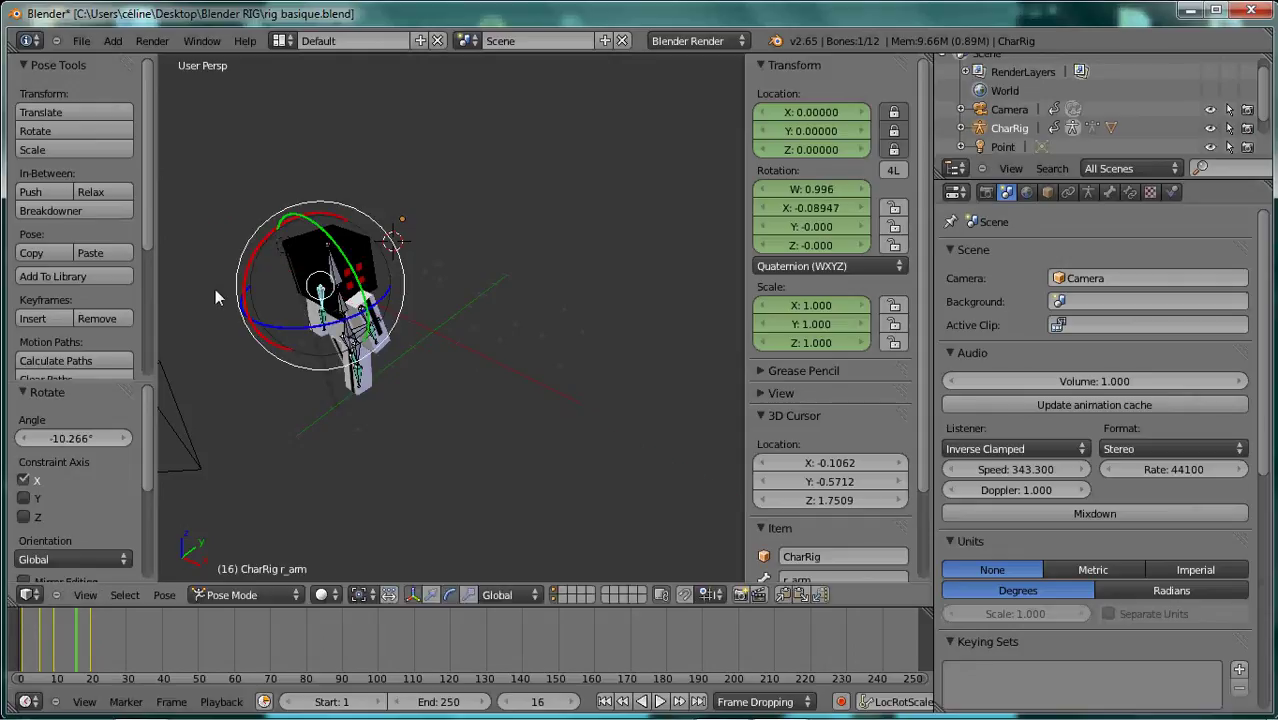
{"action": "key", "text": "a"}
{"action": "key", "text": "i"}
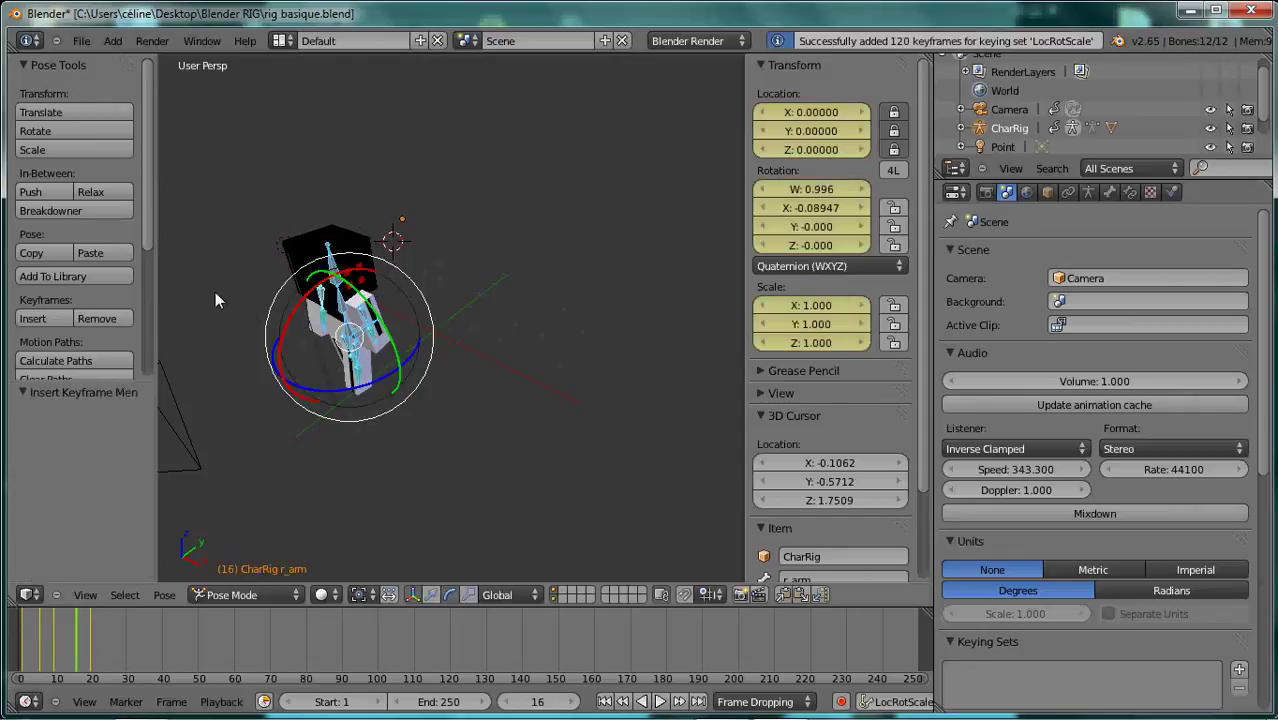
{"action": "left_click", "coordinate": [21, 655]}
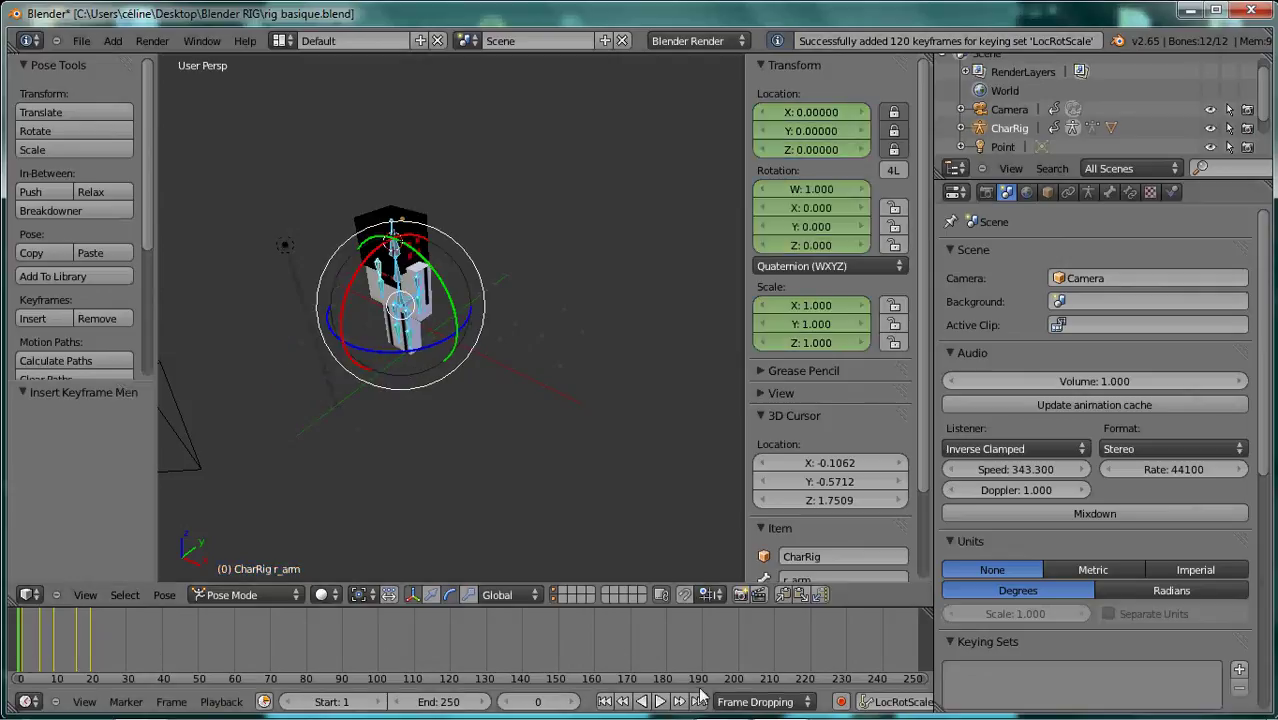
Play back the walk, then reposition the scene camera along its Y axis.
{"action": "left_click", "coordinate": [660, 701]}
{"action": "left_click", "coordinate": [660, 701]}
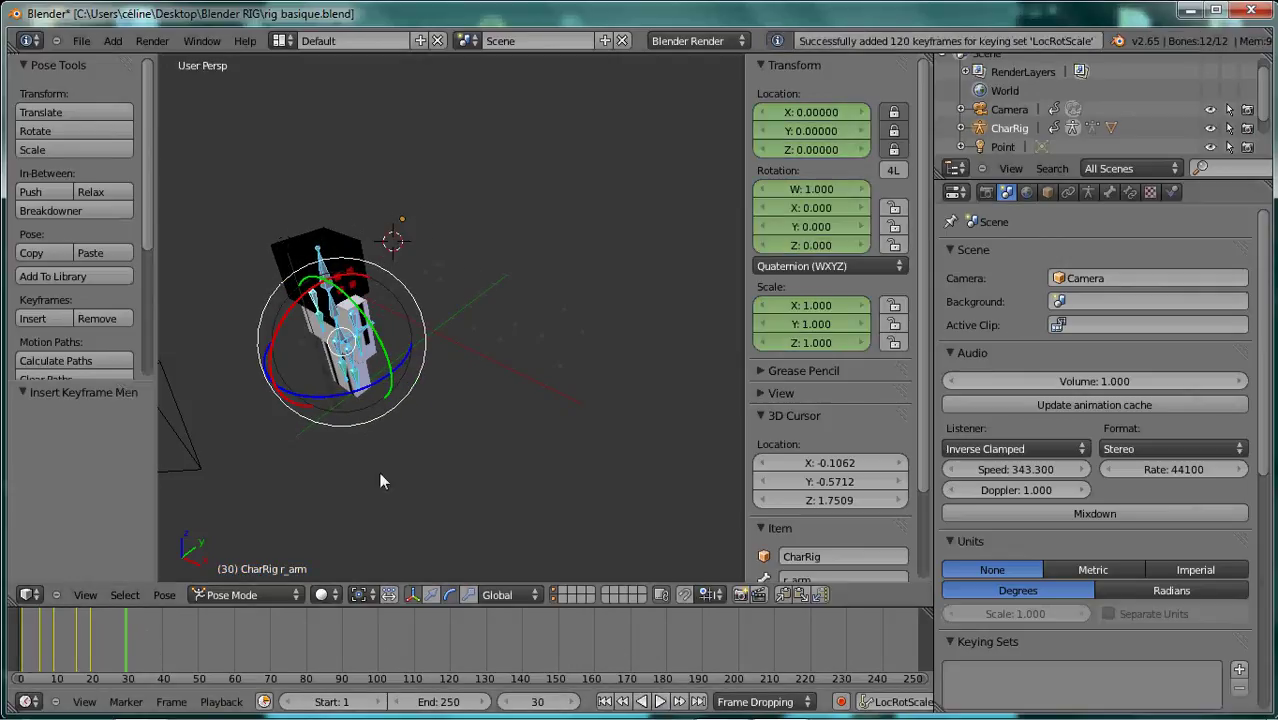
{"action": "mouse_move", "coordinate": [221, 489]}
{"action": "middle_mouse_down"}
{"action": "mouse_move", "coordinate": [230, 440]}
{"action": "mouse_move", "coordinate": [332, 419]}
{"action": "mouse_move", "coordinate": [448, 434]}
{"action": "mouse_move", "coordinate": [188, 396]}
{"action": "mouse_move", "coordinate": [127, 410]}
{"action": "mouse_move", "coordinate": [171, 388]}
{"action": "mouse_move", "coordinate": [218, 320]}
{"action": "middle_mouse_up"}
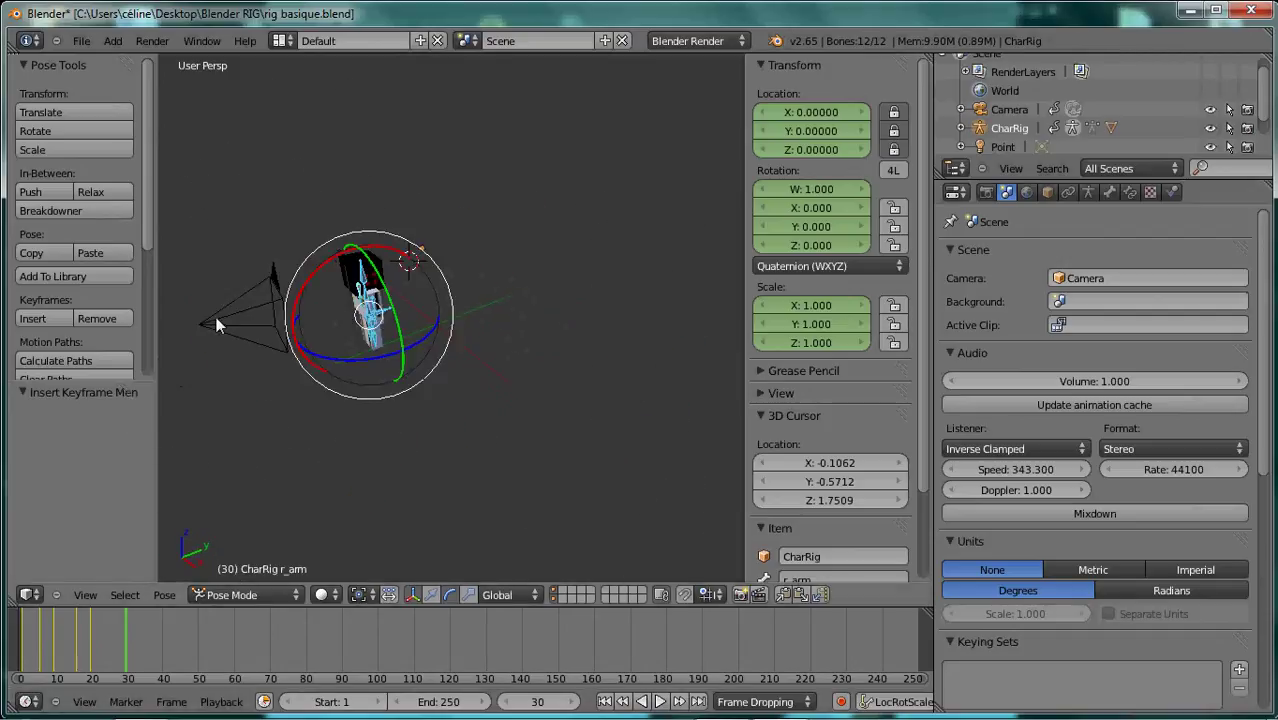
{"action": "right_click", "coordinate": [218, 320]}
{"action": "left_click", "coordinate": [440, 594]}
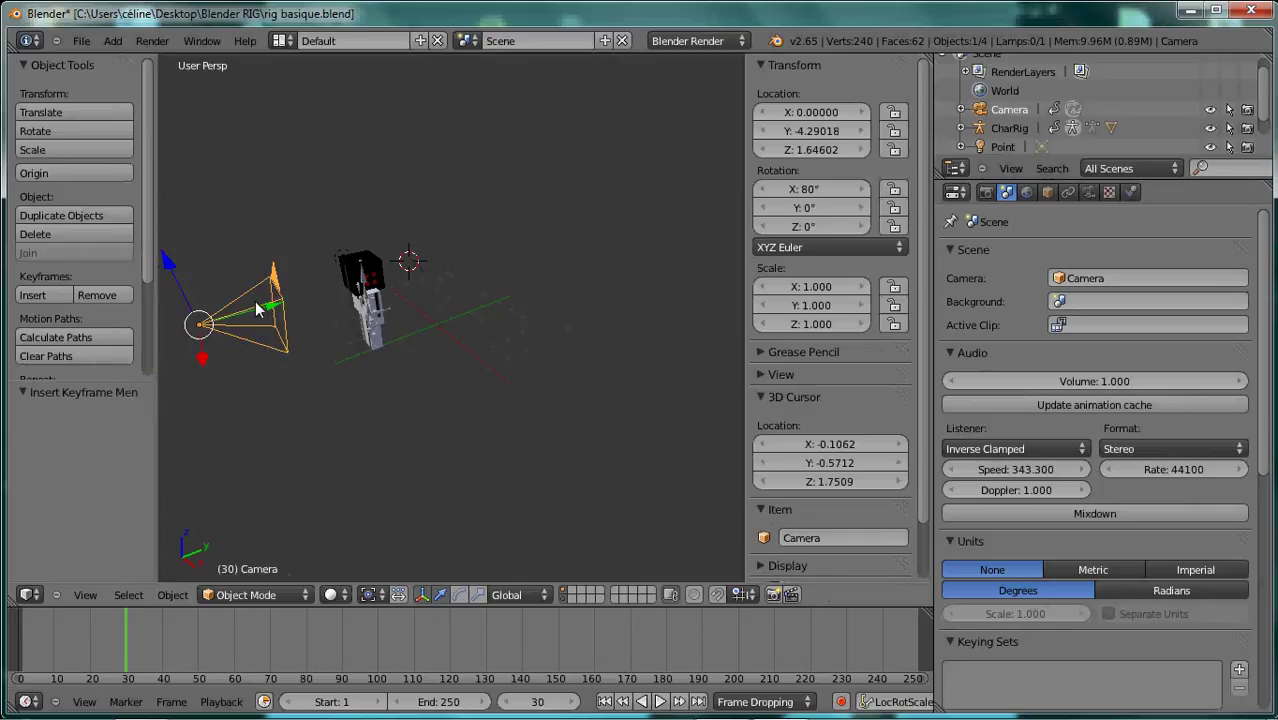
{"action": "left_click_drag", "start_coordinate": [258, 310], "coordinate": [195, 328]}
Push the root handle forward to Y -3.54903 and key all bones LocRotScale at frame 30.
{"action": "right_click", "coordinate": [380, 318]}
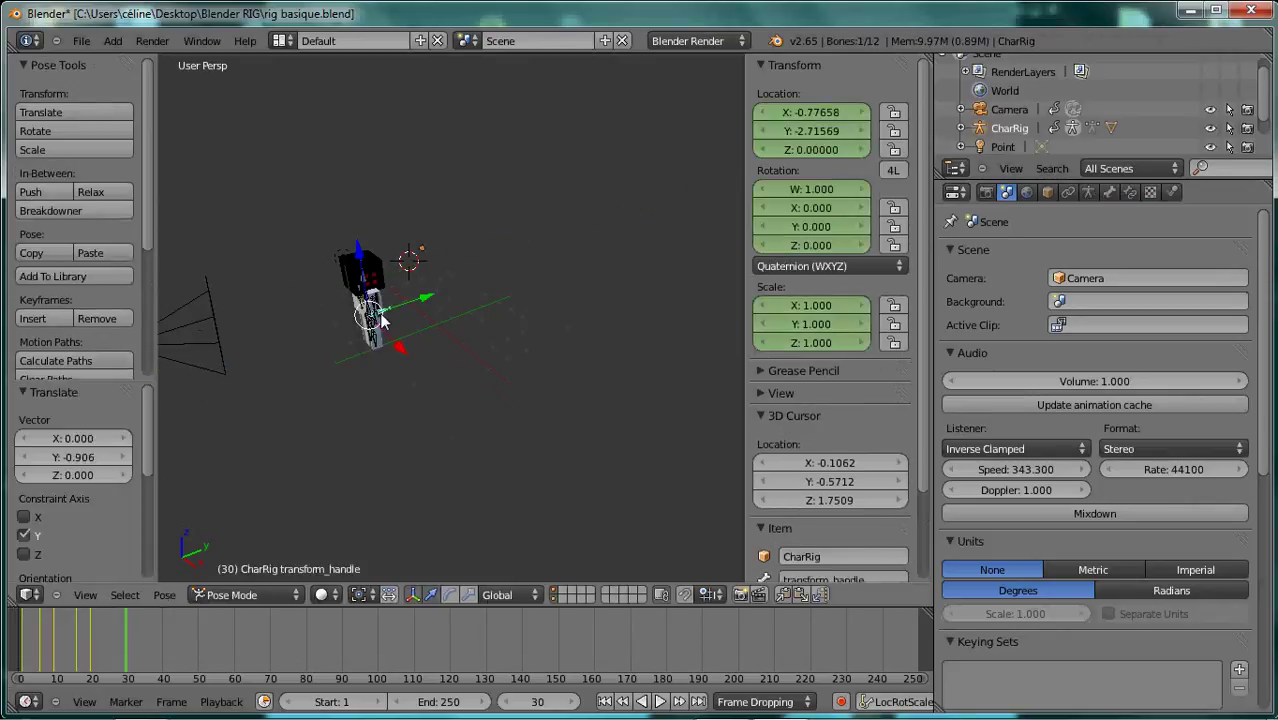
{"action": "scroll", "coordinate": [380, 318], "scroll_direction": "up", "scroll_amount": 3}
{"action": "middle_click_drag", "start_coordinate": [402, 314], "coordinate": [395, 388]}
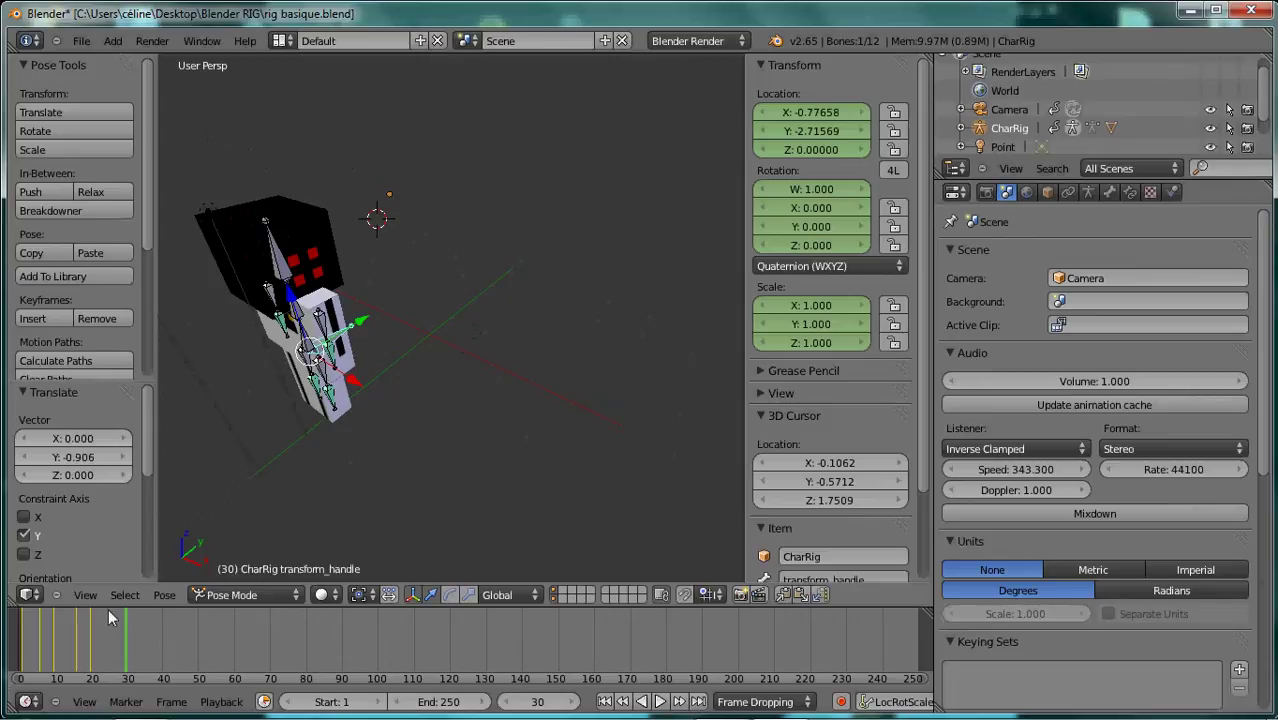
{"action": "scroll", "coordinate": [227, 476], "scroll_direction": "down", "scroll_amount": 1}
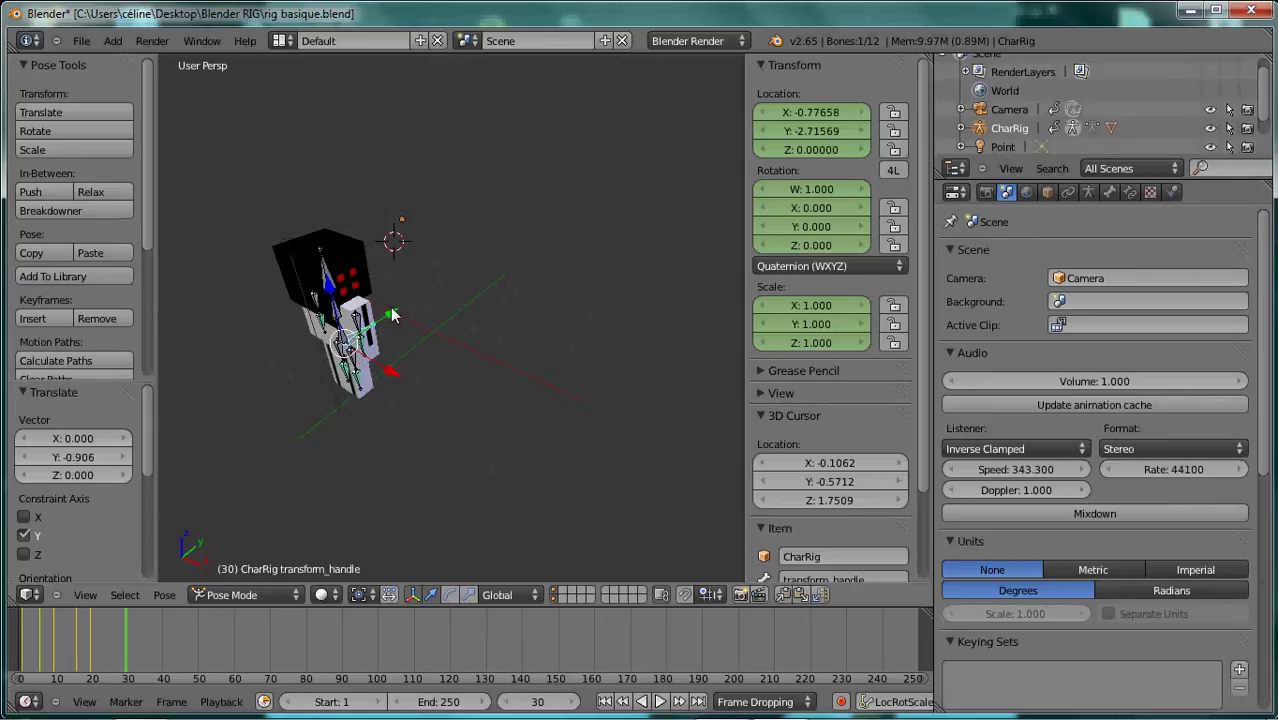
{"action": "left_click_drag", "start_coordinate": [390, 312], "coordinate": [363, 317]}
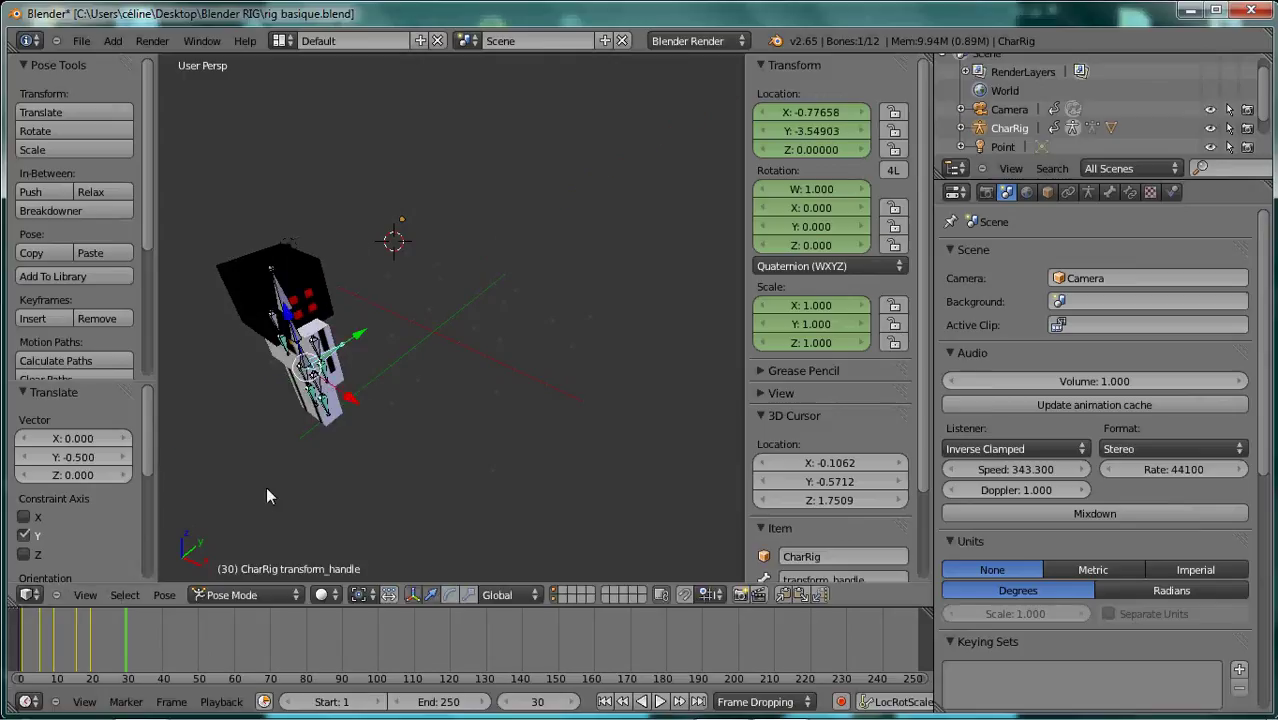
{"action": "key", "text": "a"}
{"action": "key", "text": "i"}
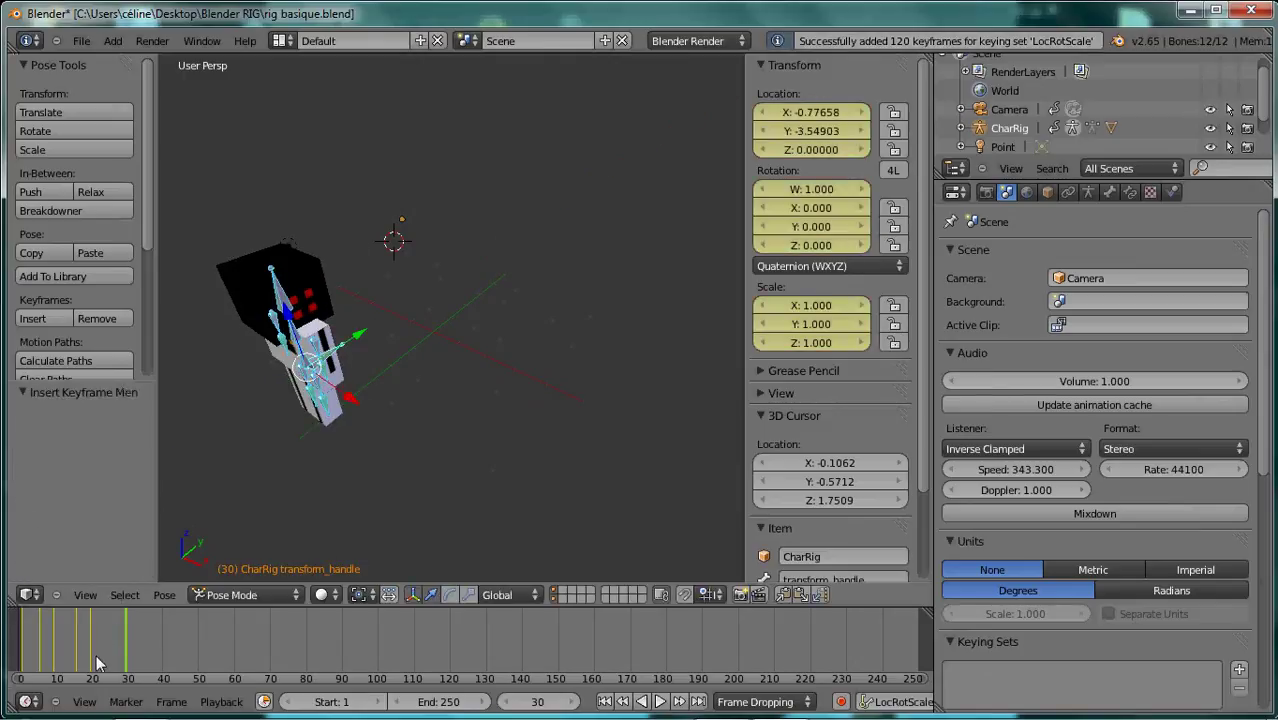
{"action": "left_click", "coordinate": [98, 655]}
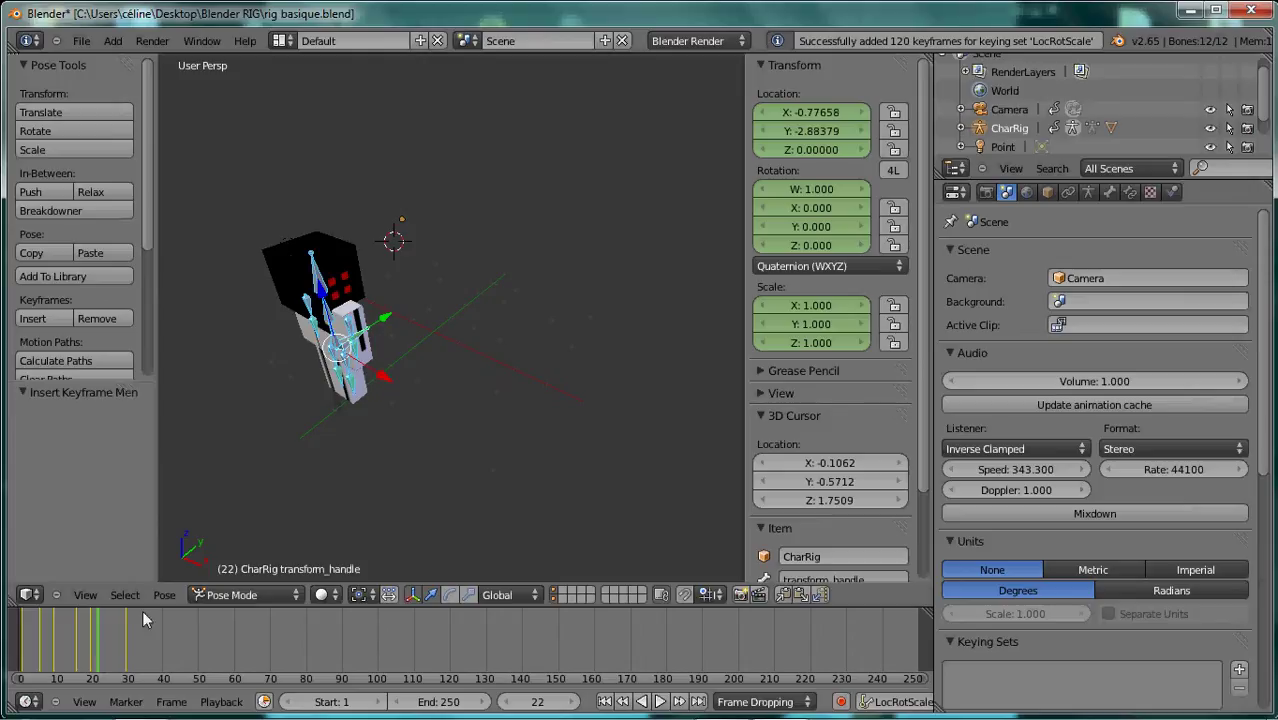
Tilt body_lower about X and keyframe the pose at frame 22.
{"action": "right_click", "coordinate": [352, 344]}
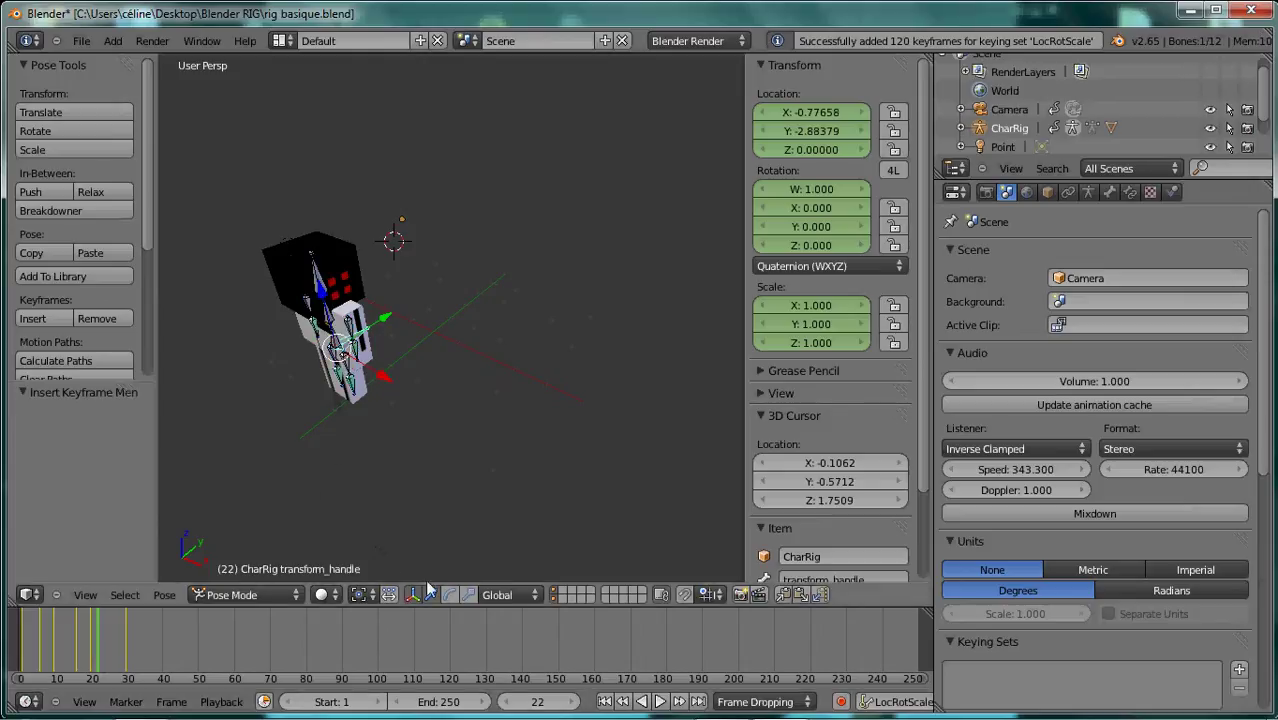
{"action": "right_click", "coordinate": [345, 365]}
{"action": "left_click", "coordinate": [446, 596]}
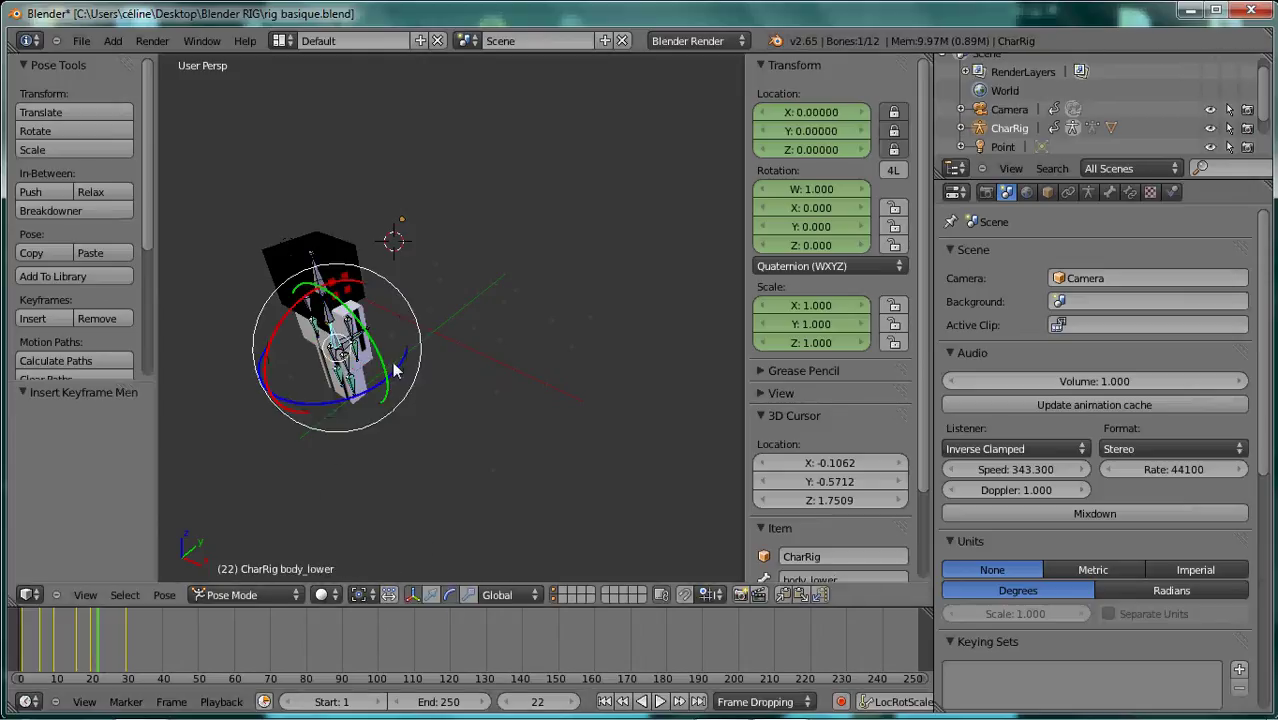
{"action": "left_click_drag", "start_coordinate": [305, 303], "coordinate": [287, 313]}
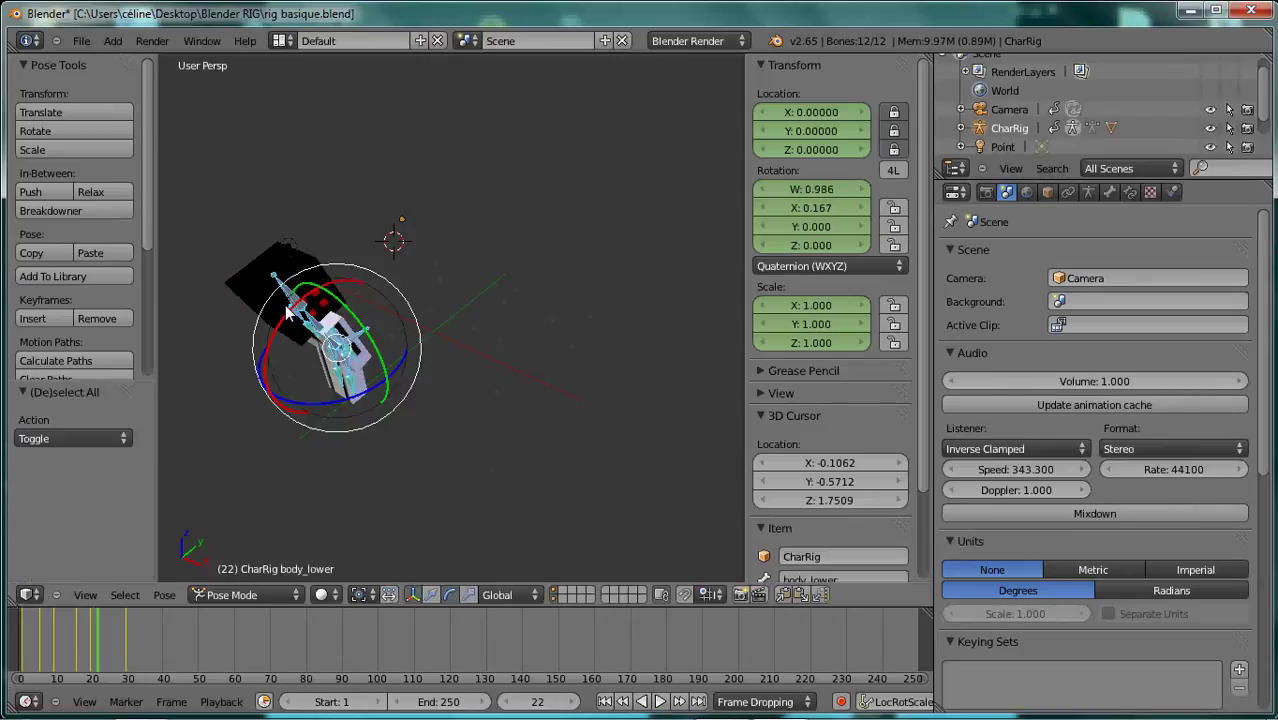
{"action": "key", "text": "i"}
Around frame 26, swing the right leg about 11 degrees on X and select the arm bones.
{"action": "left_click", "coordinate": [113, 636]}
{"action": "left_click_drag", "start_coordinate": [110, 632], "coordinate": [112, 632]}
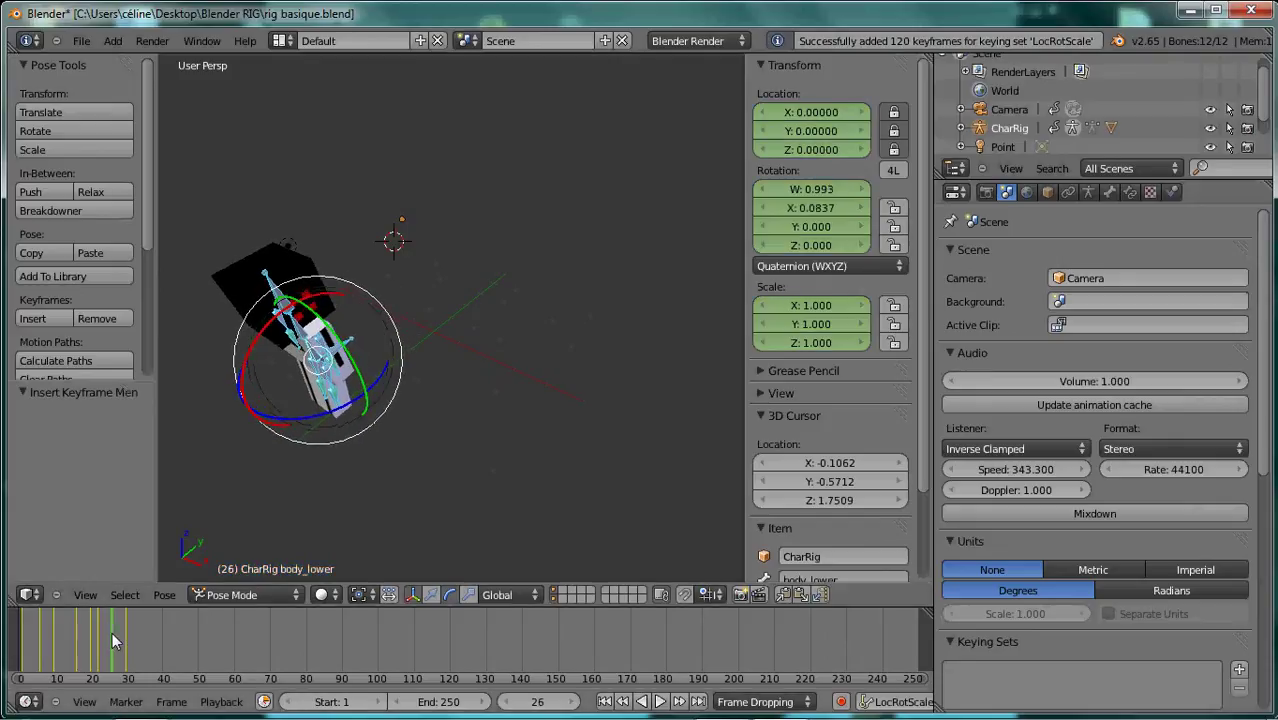
{"action": "right_click", "coordinate": [328, 381]}
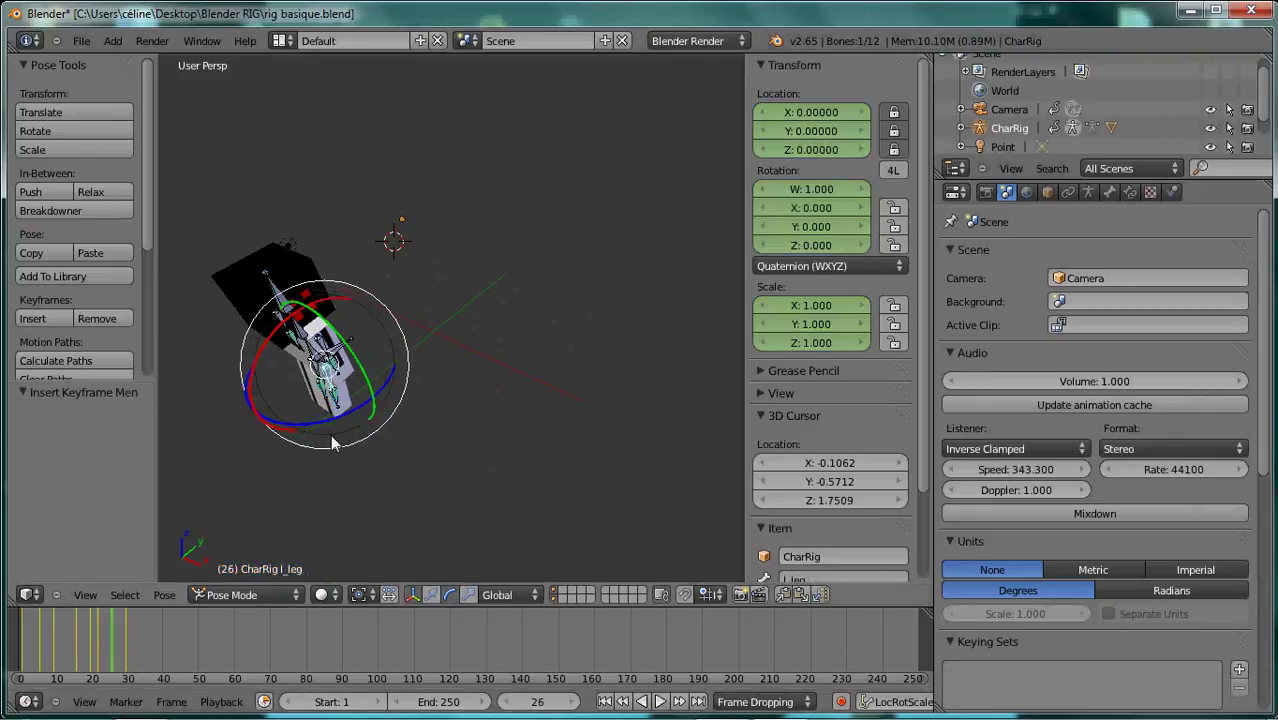
{"action": "right_click", "coordinate": [281, 334]}
{"action": "left_click_drag", "start_coordinate": [281, 334], "coordinate": [316, 376]}
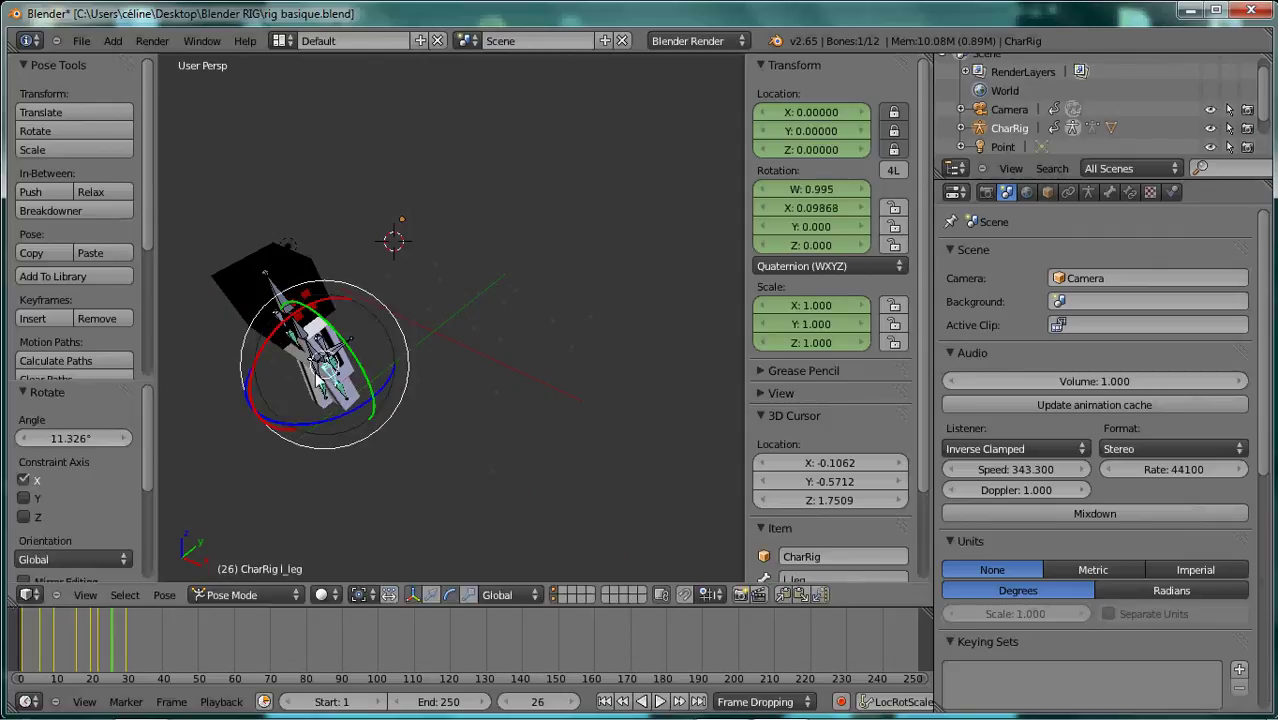
{"action": "mouse_move", "coordinate": [258, 330]}
{"action": "left_mouse_down"}
{"action": "mouse_move", "coordinate": [300, 338]}
{"action": "mouse_move", "coordinate": [300, 320]}
{"action": "mouse_move", "coordinate": [228, 300]}
{"action": "left_mouse_up"}
{"action": "right_click", "coordinate": [322, 340]}
{"action": "right_click", "coordinate": [290, 340]}
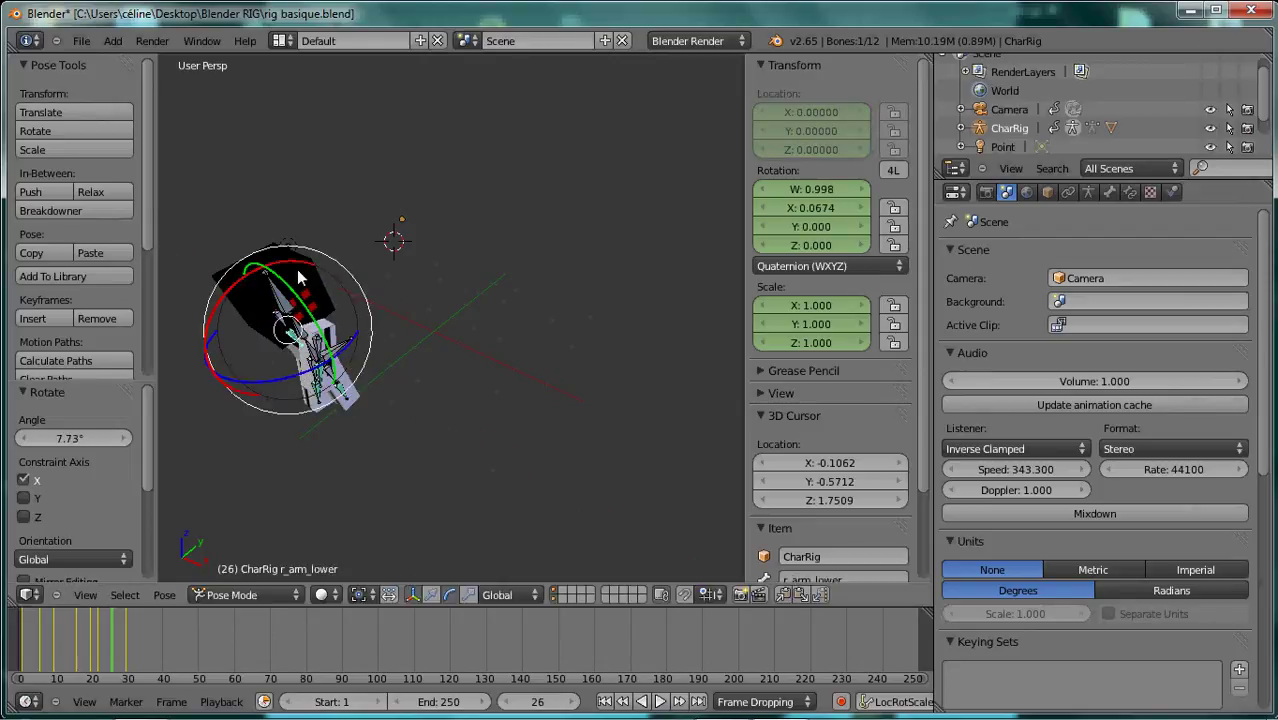
Keyframe the full rig pose at frame 26 and return the timeline to frame 0.
{"action": "key", "text": "a"}
{"action": "key", "text": "i"}
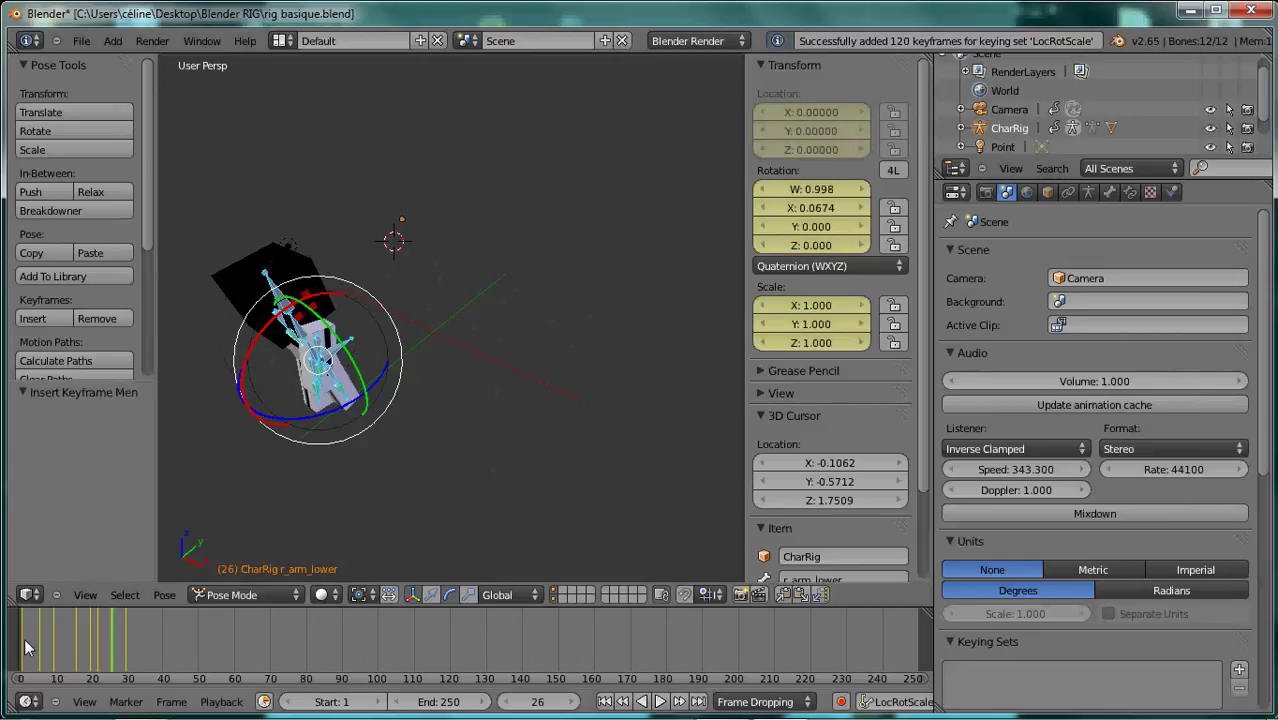
{"action": "left_click", "coordinate": [20, 648]}
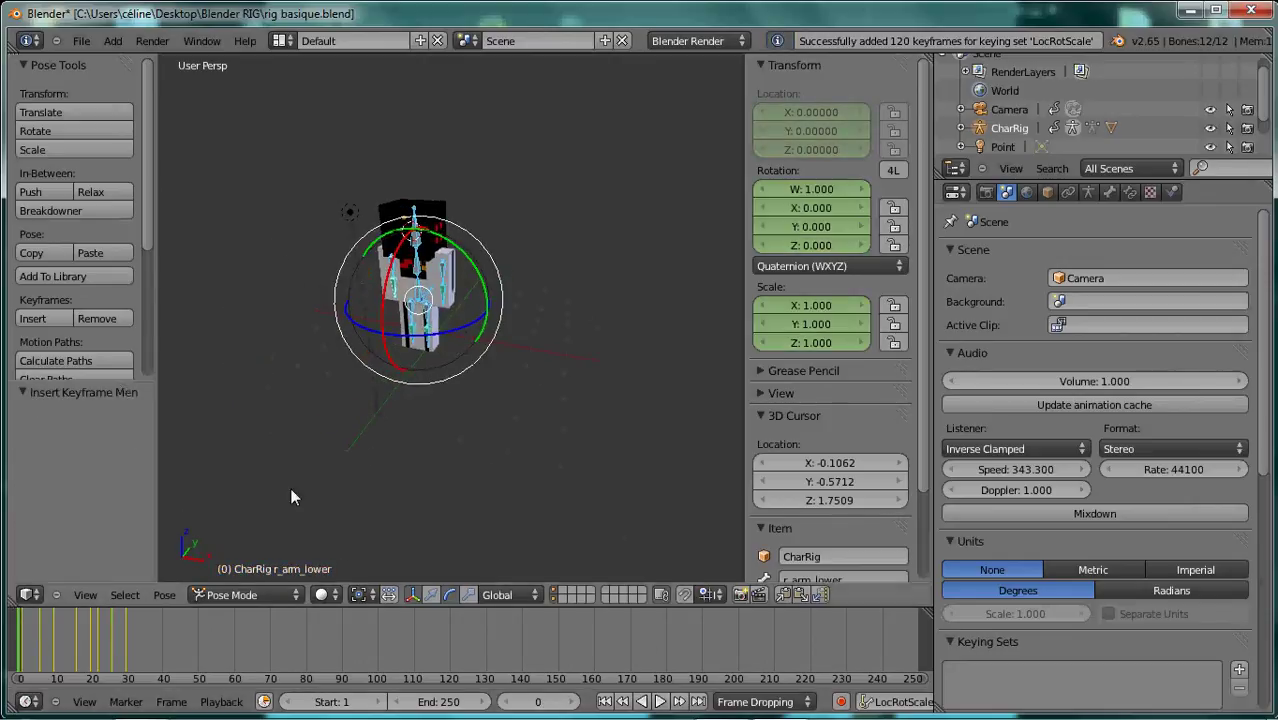
Play the animation through the scene camera, stop it, then orbit in free perspective.
{"action": "left_click", "coordinate": [76, 594]}
{"action": "left_click", "coordinate": [106, 529]}
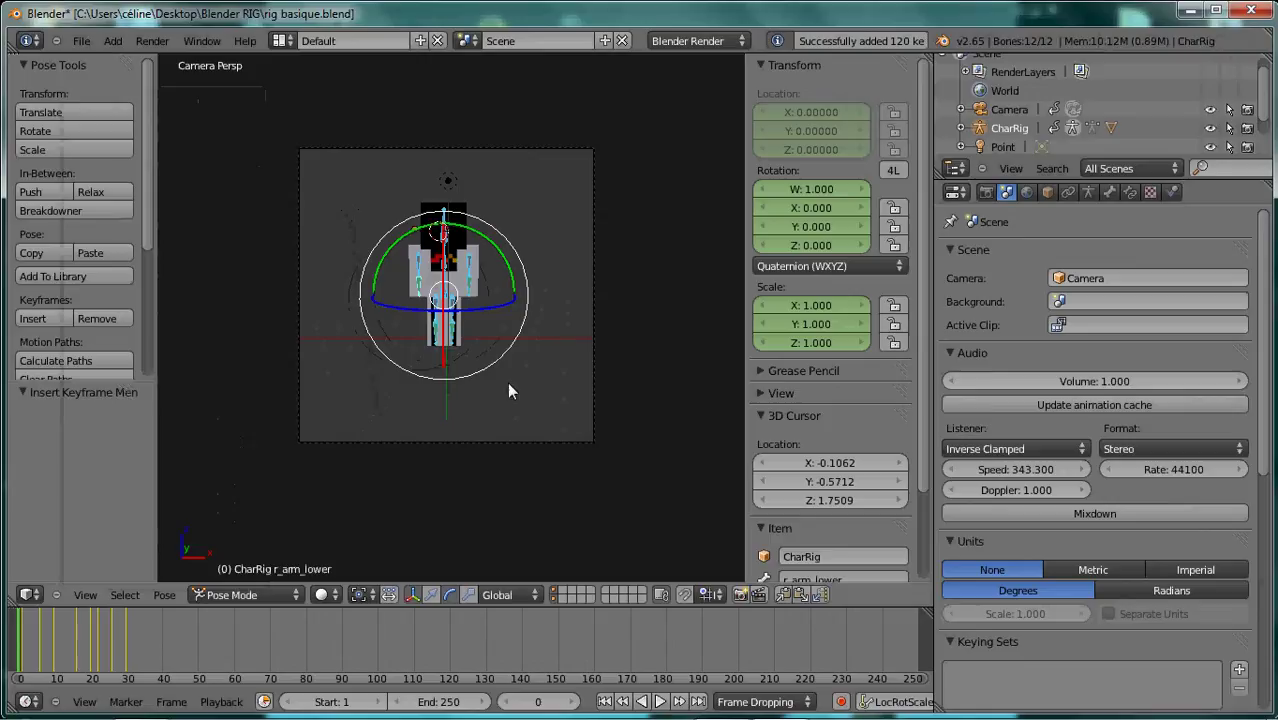
{"action": "scroll", "coordinate": [523, 393], "scroll_direction": "up", "scroll_amount": 2}
{"action": "left_click", "coordinate": [660, 701]}
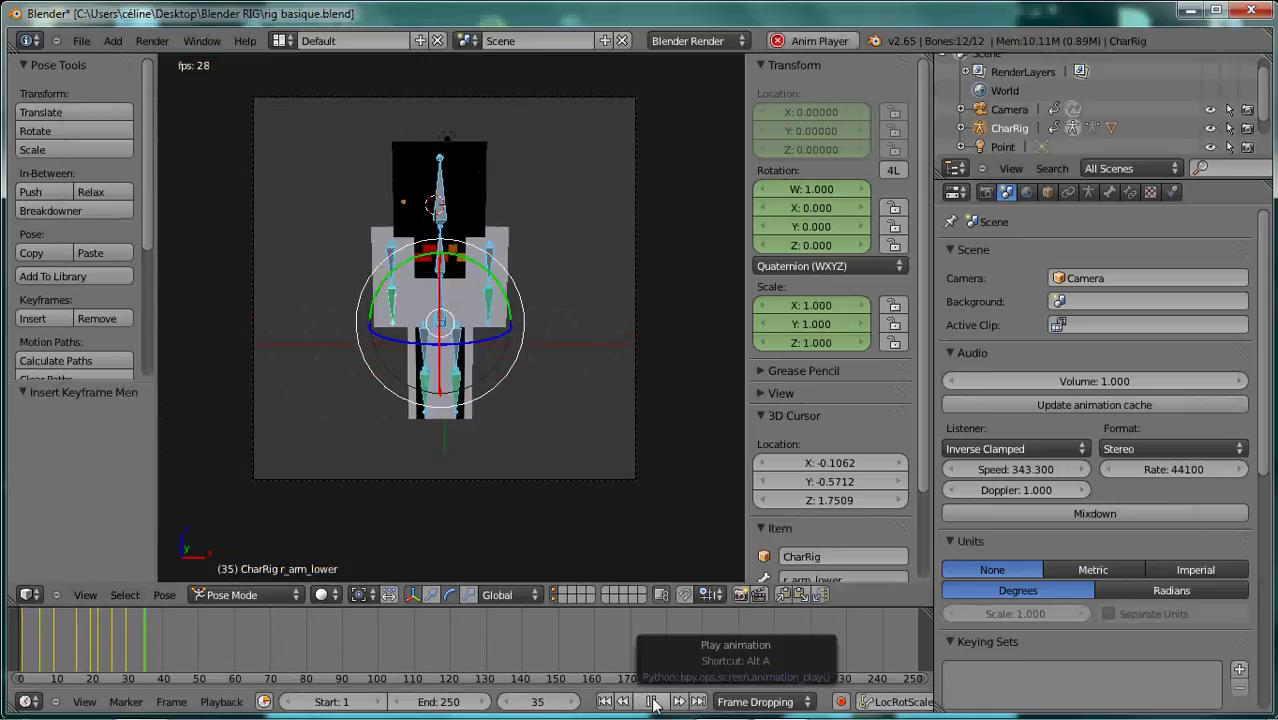
{"action": "left_click", "coordinate": [652, 701]}
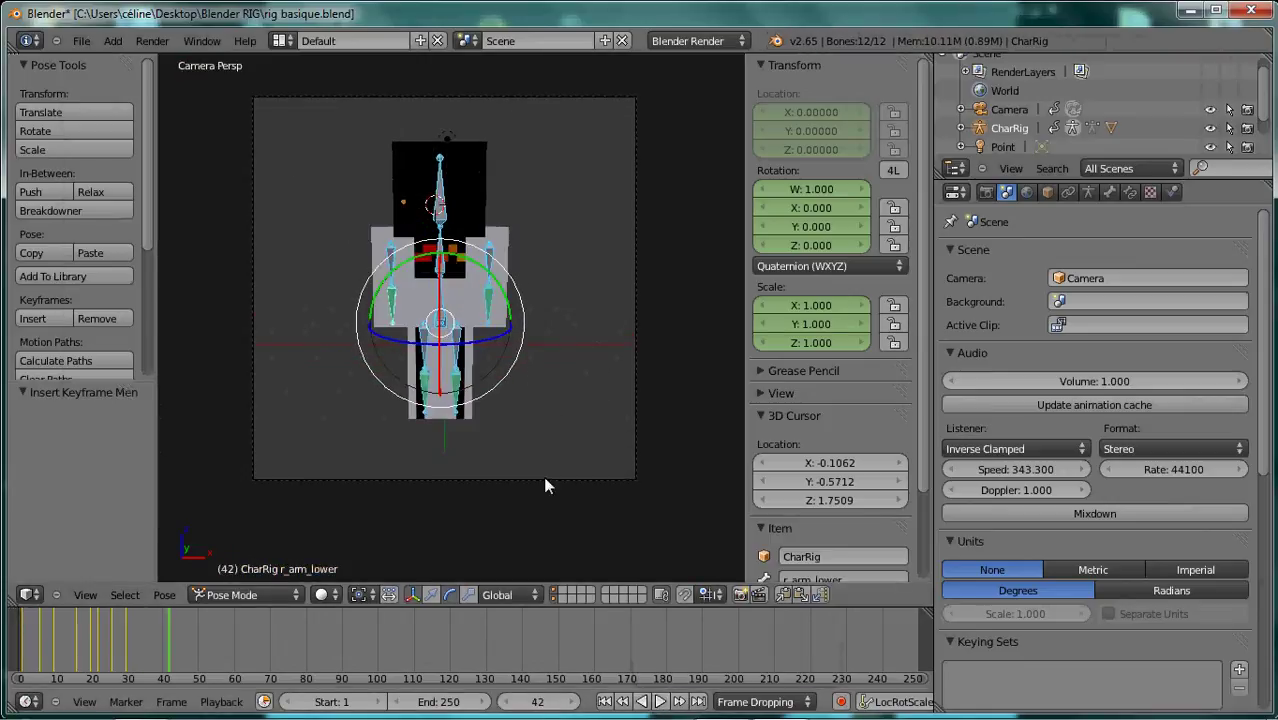
{"action": "key", "text": "KP_0"}
{"action": "mouse_move", "coordinate": [520, 479]}
{"action": "middle_mouse_down"}
{"action": "mouse_move", "coordinate": [403, 438]}
{"action": "mouse_move", "coordinate": [451, 334]}
{"action": "mouse_move", "coordinate": [451, 377]}
{"action": "middle_mouse_up"}
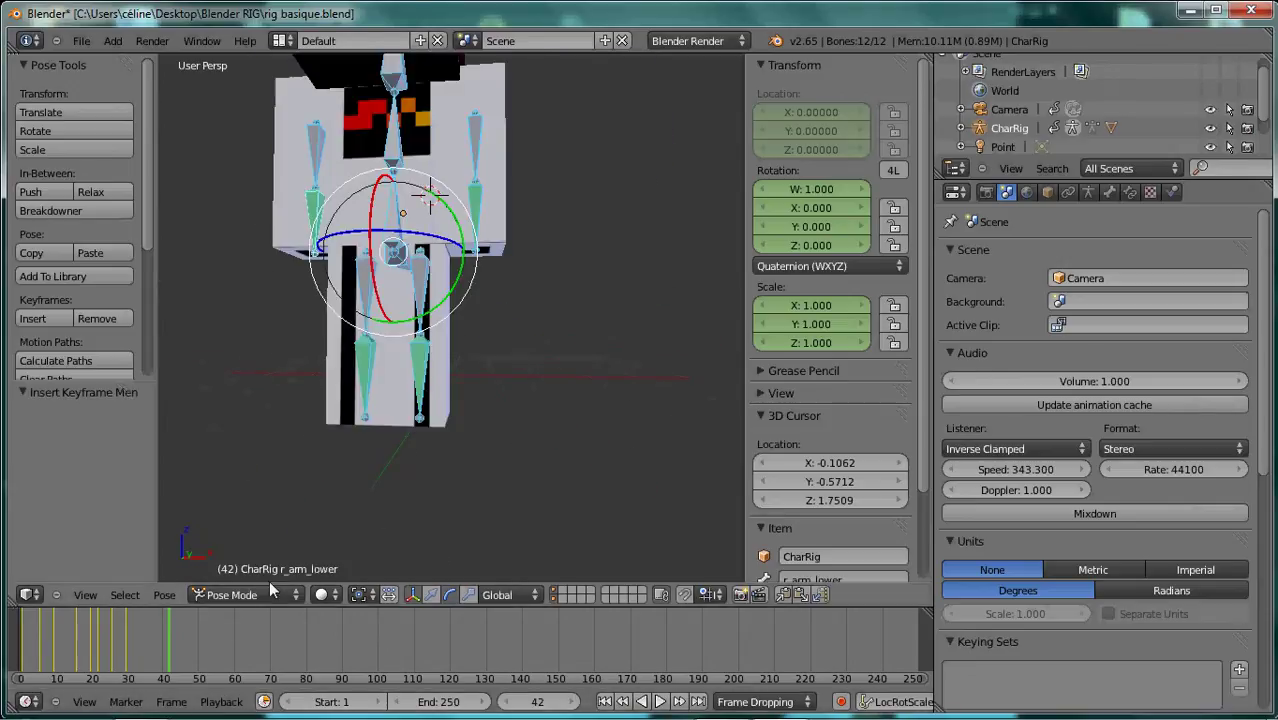
Raise the left arm at frame 35 and keyframe all bones.
{"action": "left_click_drag", "start_coordinate": [170, 646], "coordinate": [142, 646]}
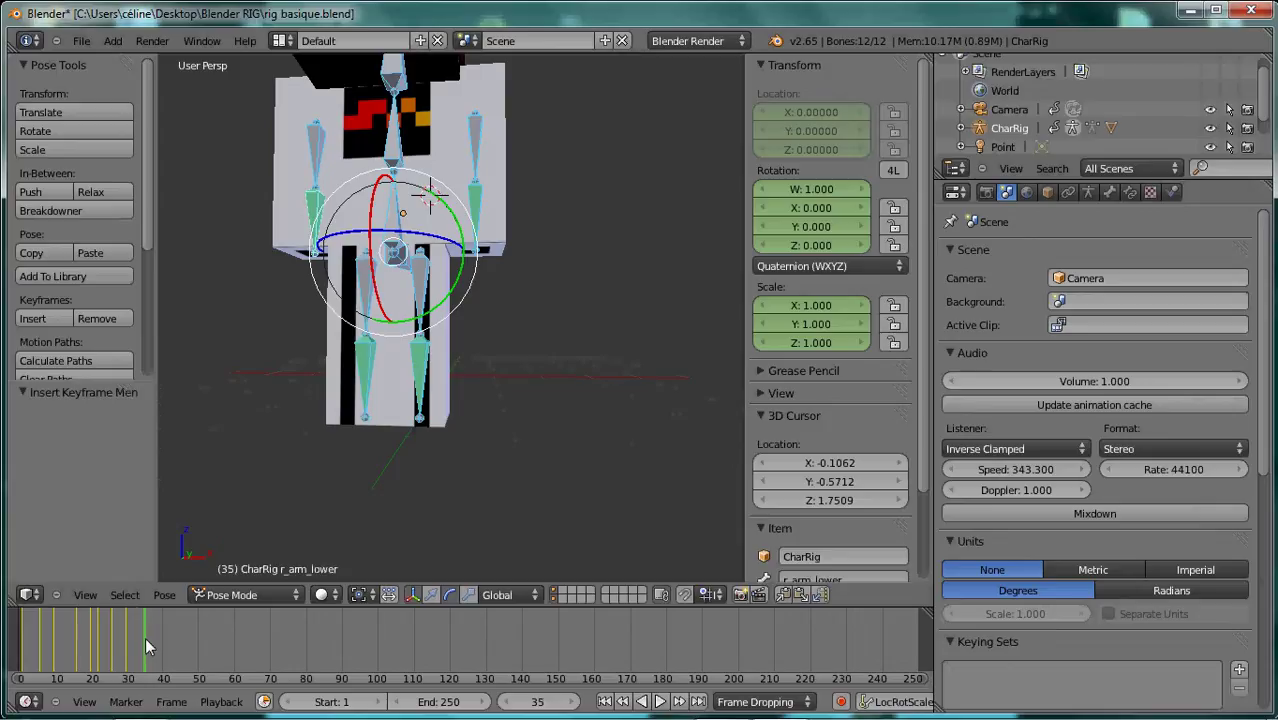
{"action": "scroll", "coordinate": [256, 425], "scroll_direction": "up", "scroll_amount": 3}
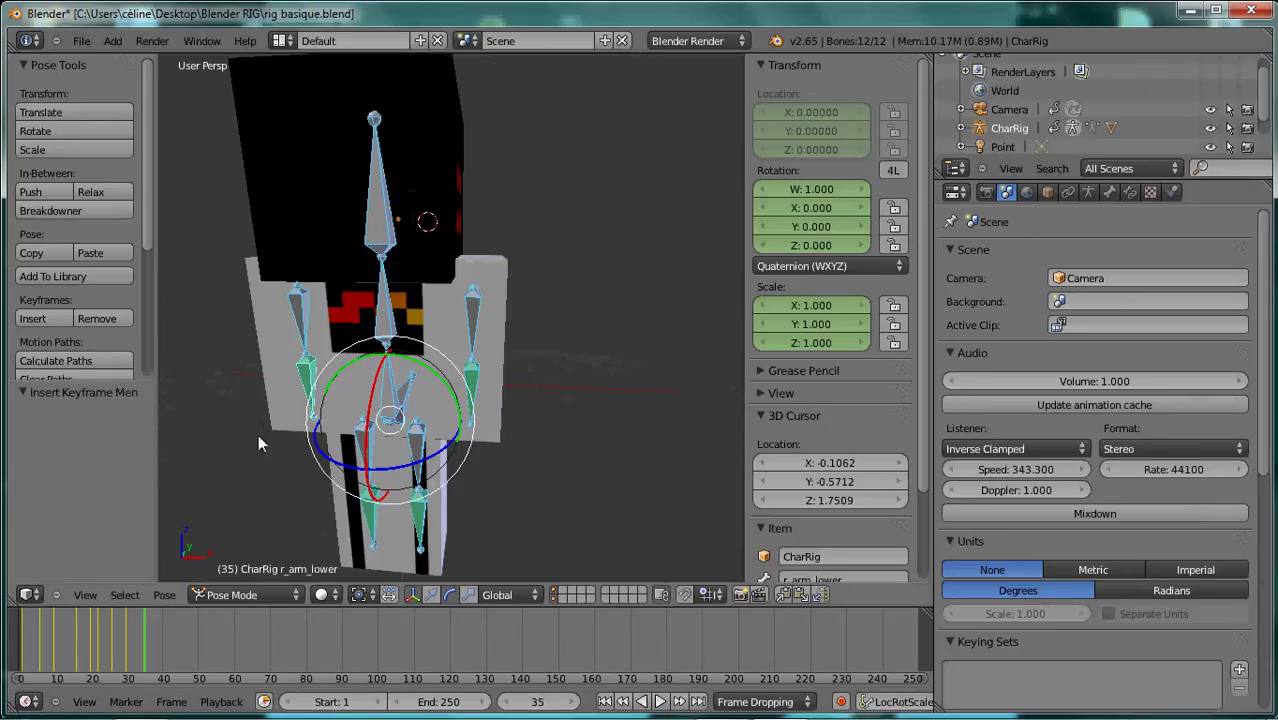
{"action": "right_click", "coordinate": [508, 357]}
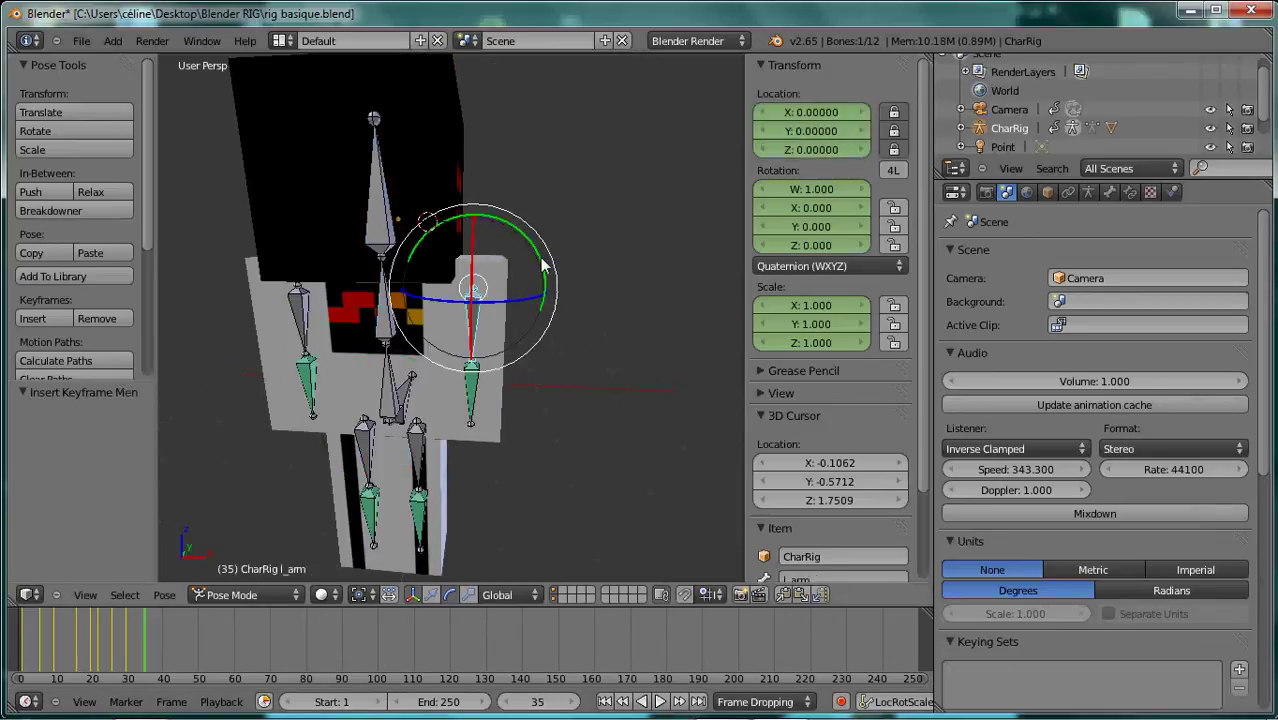
{"action": "left_click_drag", "start_coordinate": [543, 265], "coordinate": [400, 268]}
{"action": "left_click", "coordinate": [400, 268]}
{"action": "key", "text": "a"}
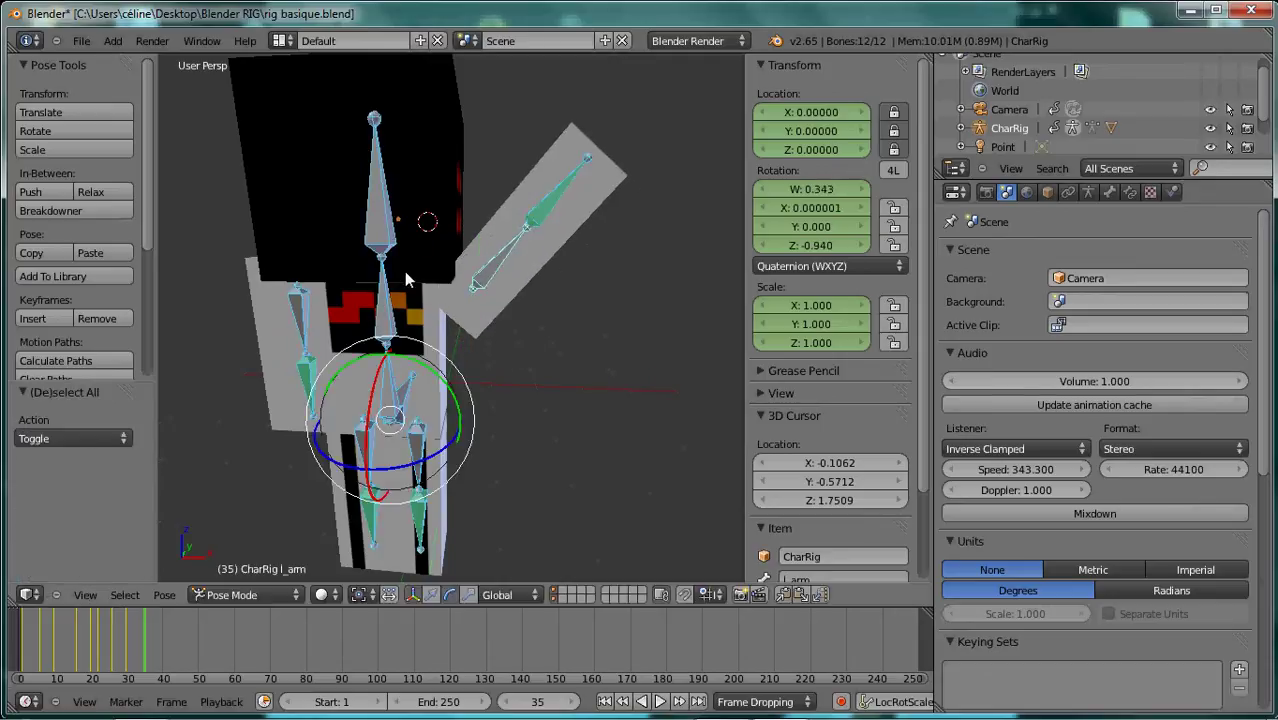
{"action": "key", "text": "i"}
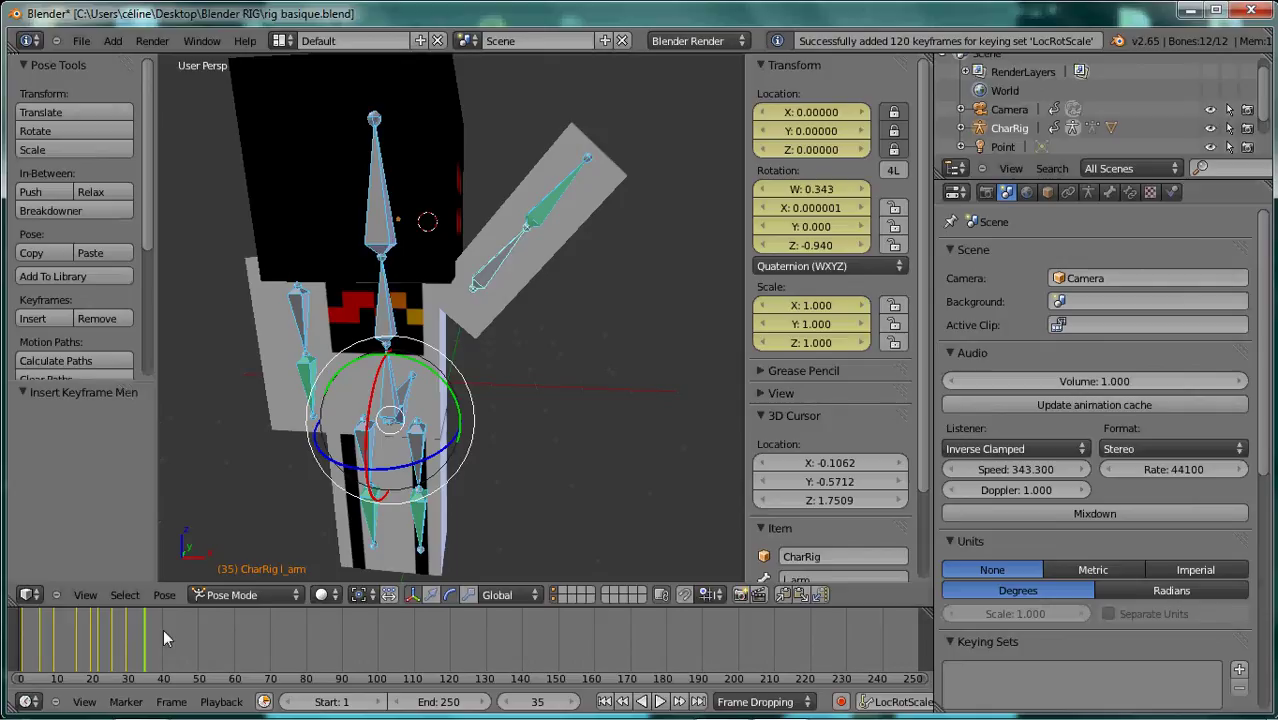
Dip the left arm slightly at frame 40 and keyframe all bones.
{"action": "left_click", "coordinate": [163, 629]}
{"action": "right_click", "coordinate": [505, 260]}
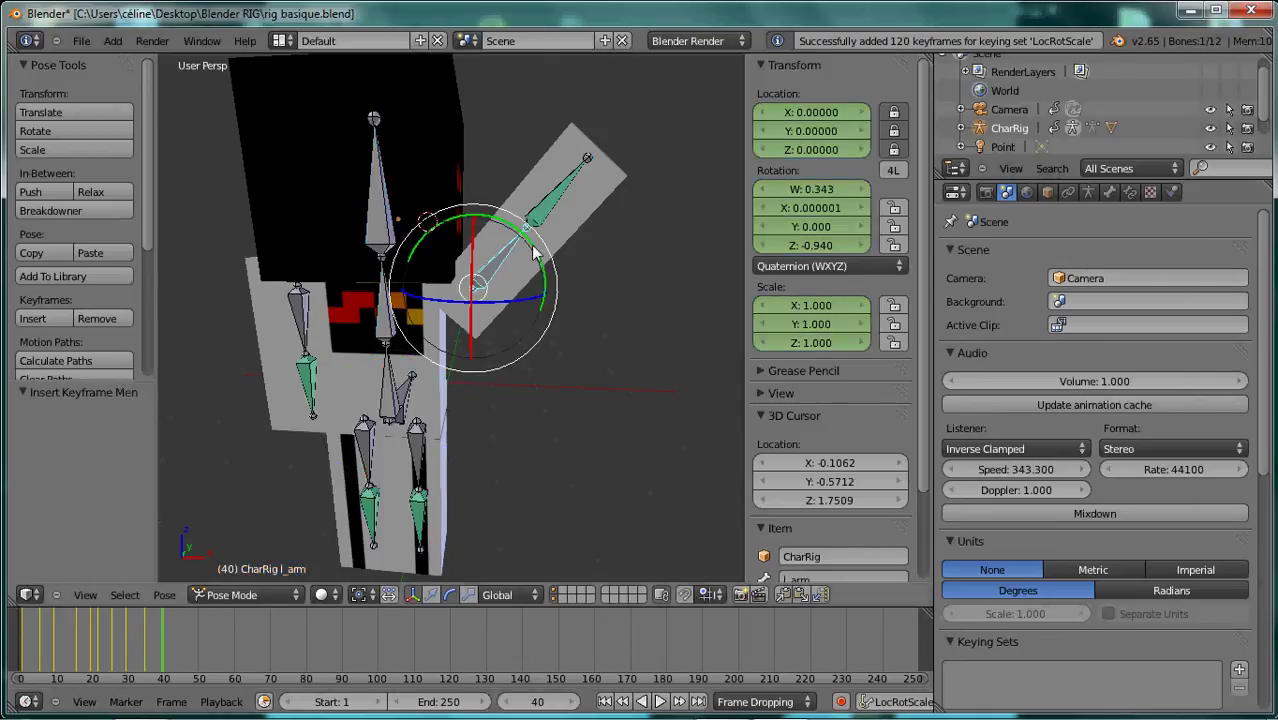
{"action": "key", "text": "r"}
{"action": "left_click", "coordinate": [545, 274]}
{"action": "key", "text": "a"}
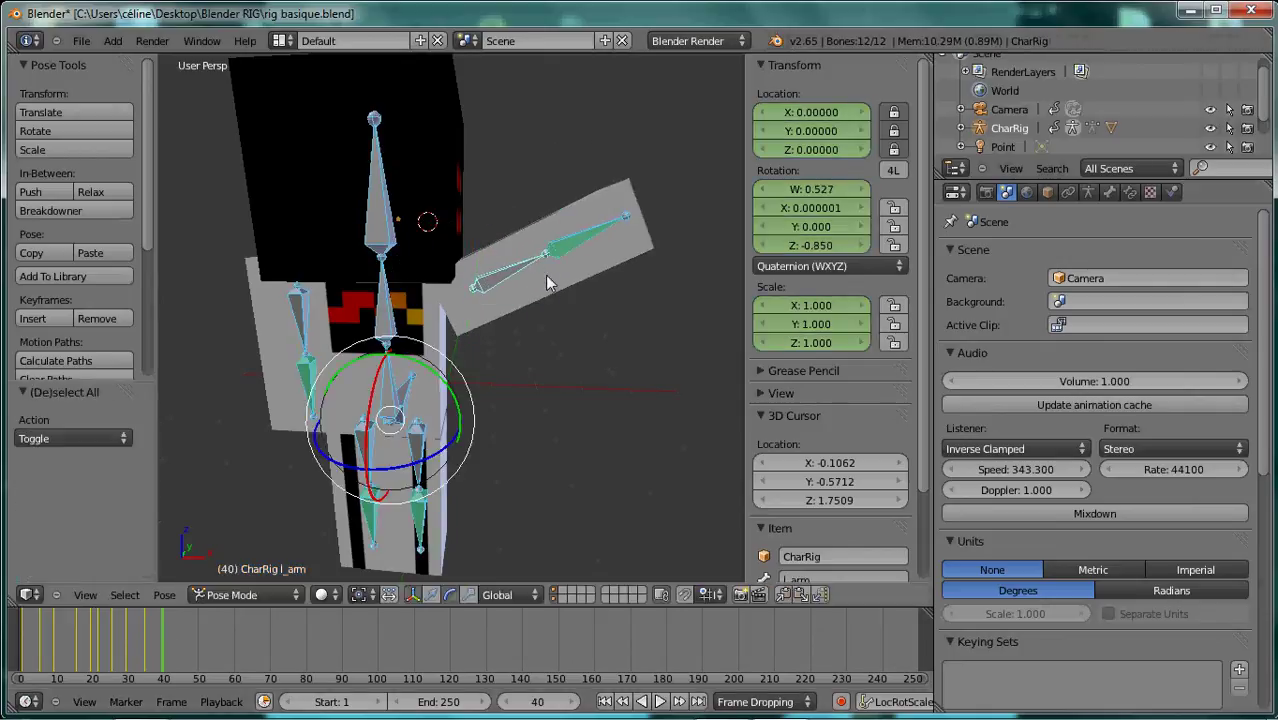
{"action": "key", "text": "i"}
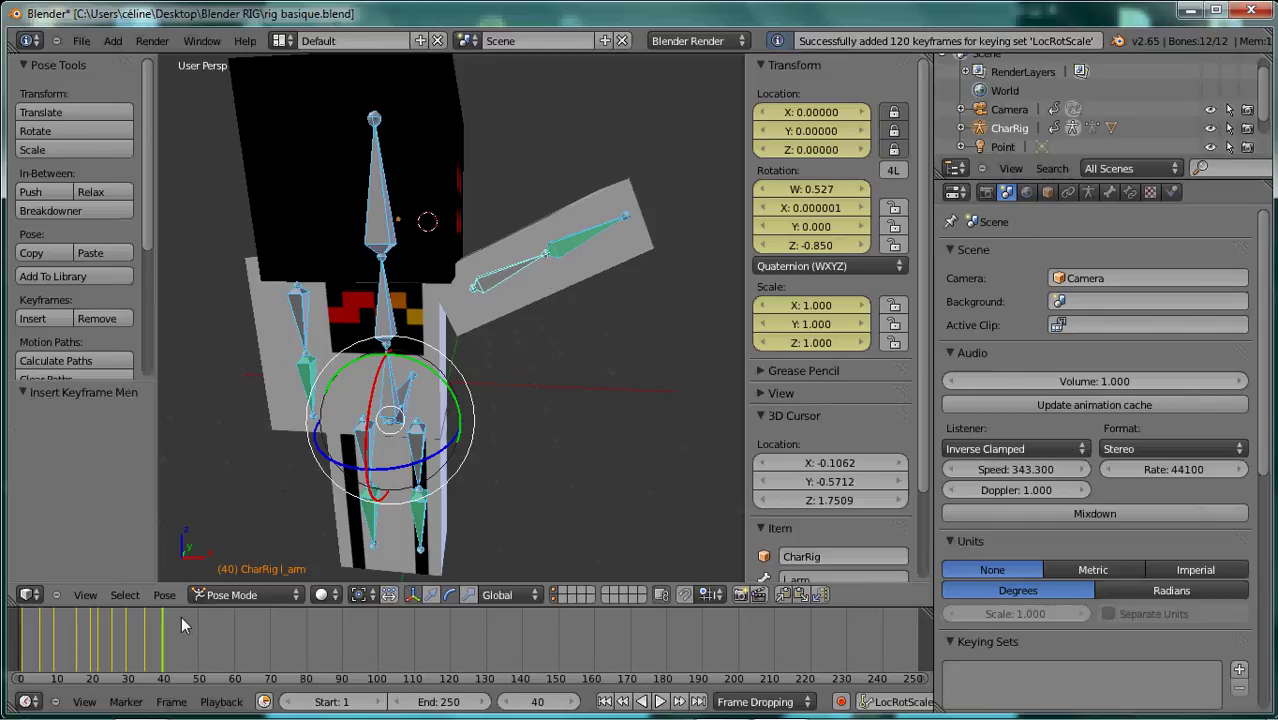
Raise the left arm again at frame 45 and keyframe all bones.
{"action": "left_click", "coordinate": [183, 624]}
{"action": "right_click", "coordinate": [498, 281]}
{"action": "key", "text": "r"}
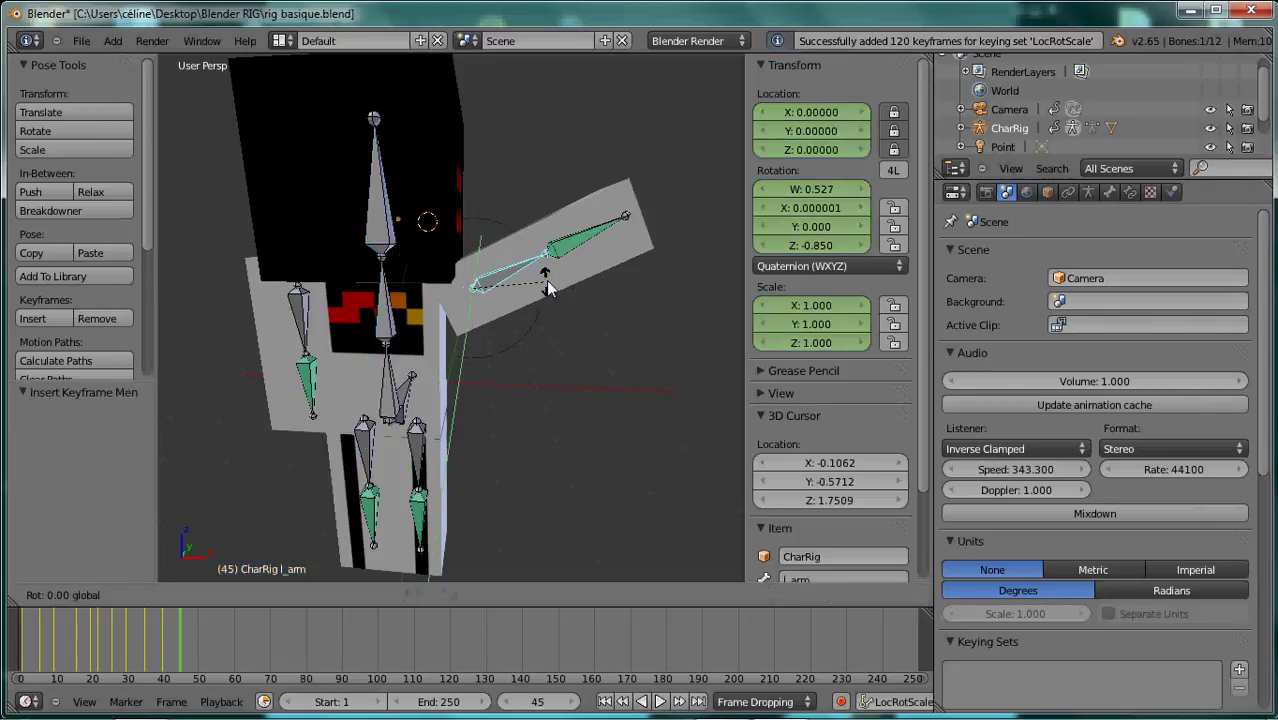
{"action": "left_click", "coordinate": [537, 252]}
{"action": "key", "text": "a"}
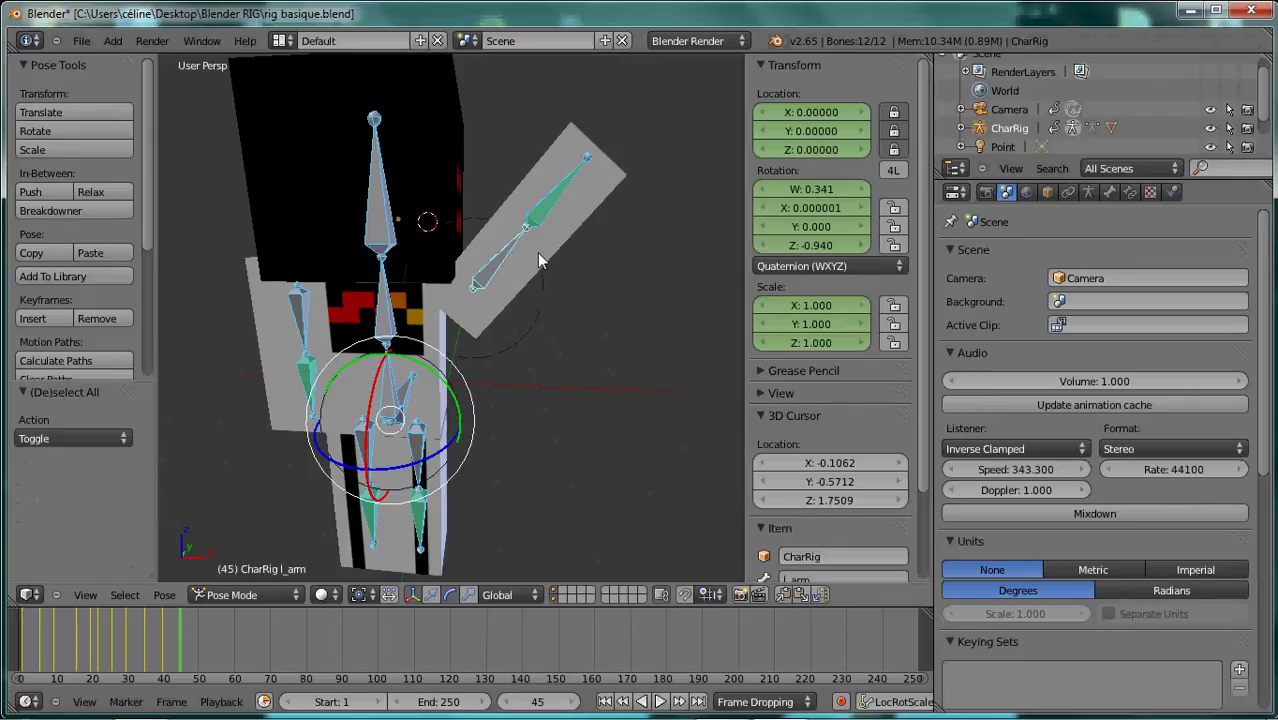
{"action": "key", "text": "i"}
{"action": "key", "text": "shift+Left"}
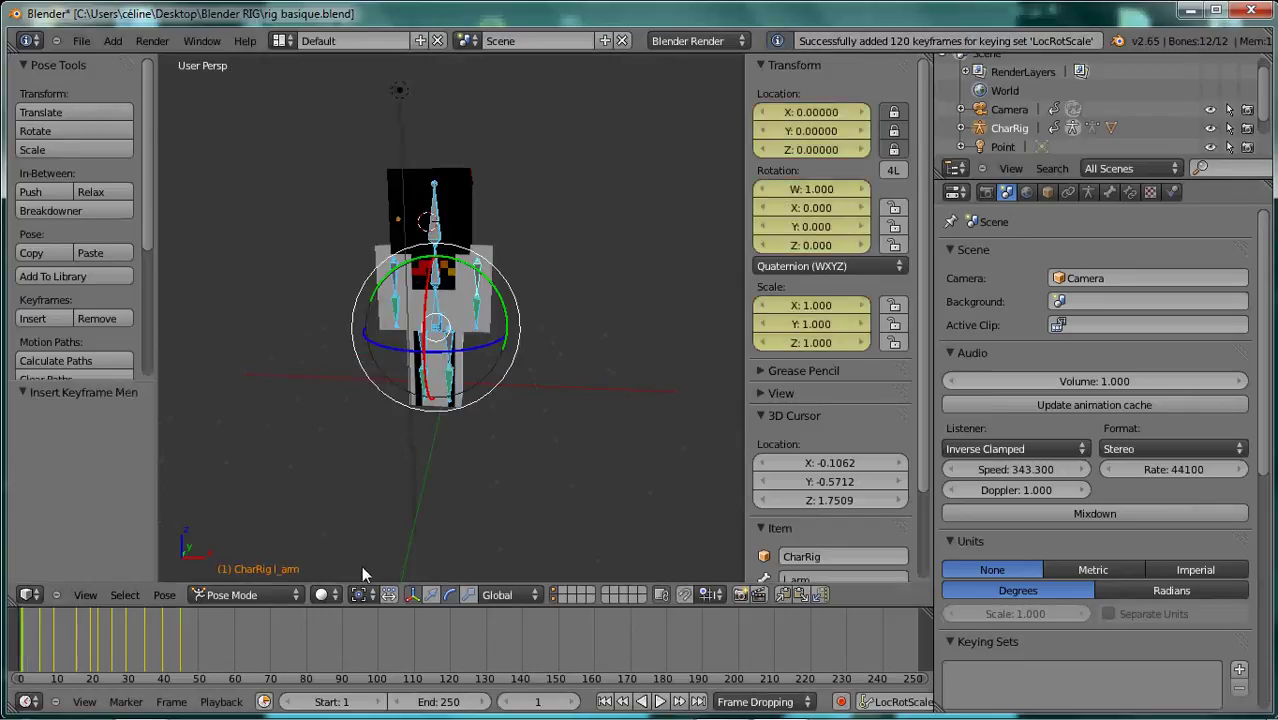
Orbit the rig and play the animation to review it so far.
{"action": "middle_click_drag", "start_coordinate": [361, 565], "coordinate": [482, 456]}
{"action": "left_click", "coordinate": [658, 702]}
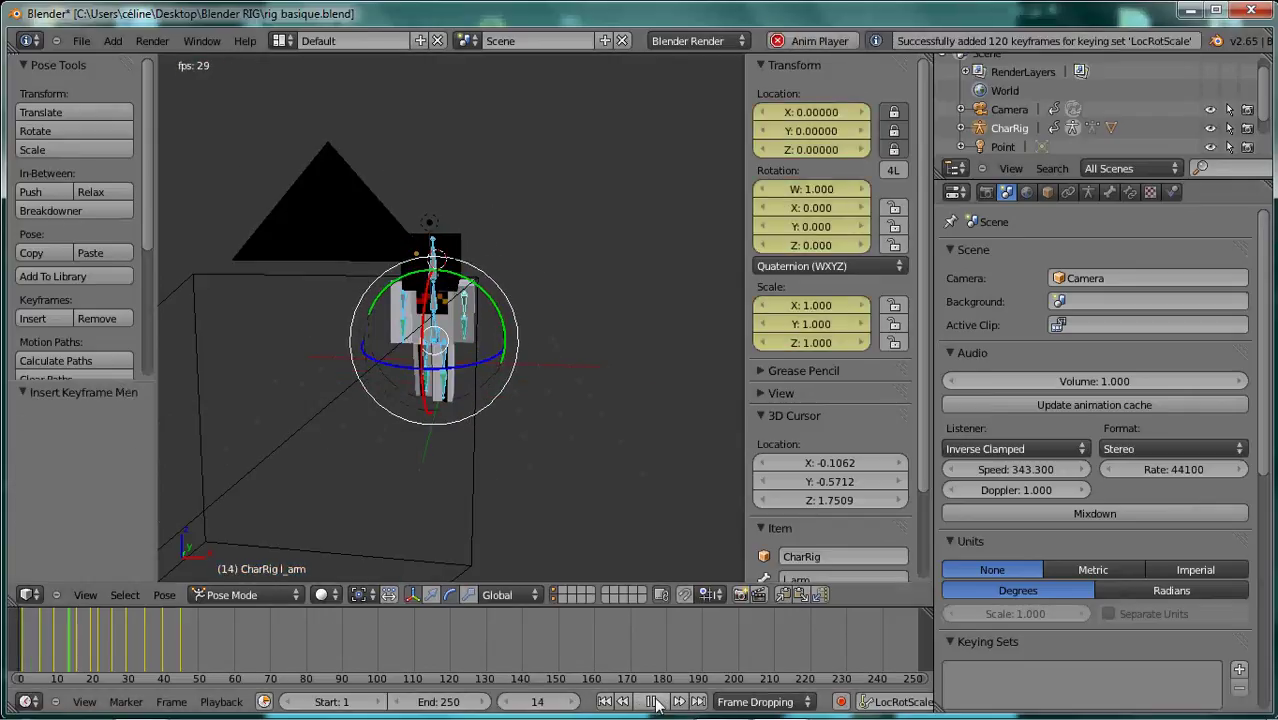
{"action": "left_click", "coordinate": [658, 702]}
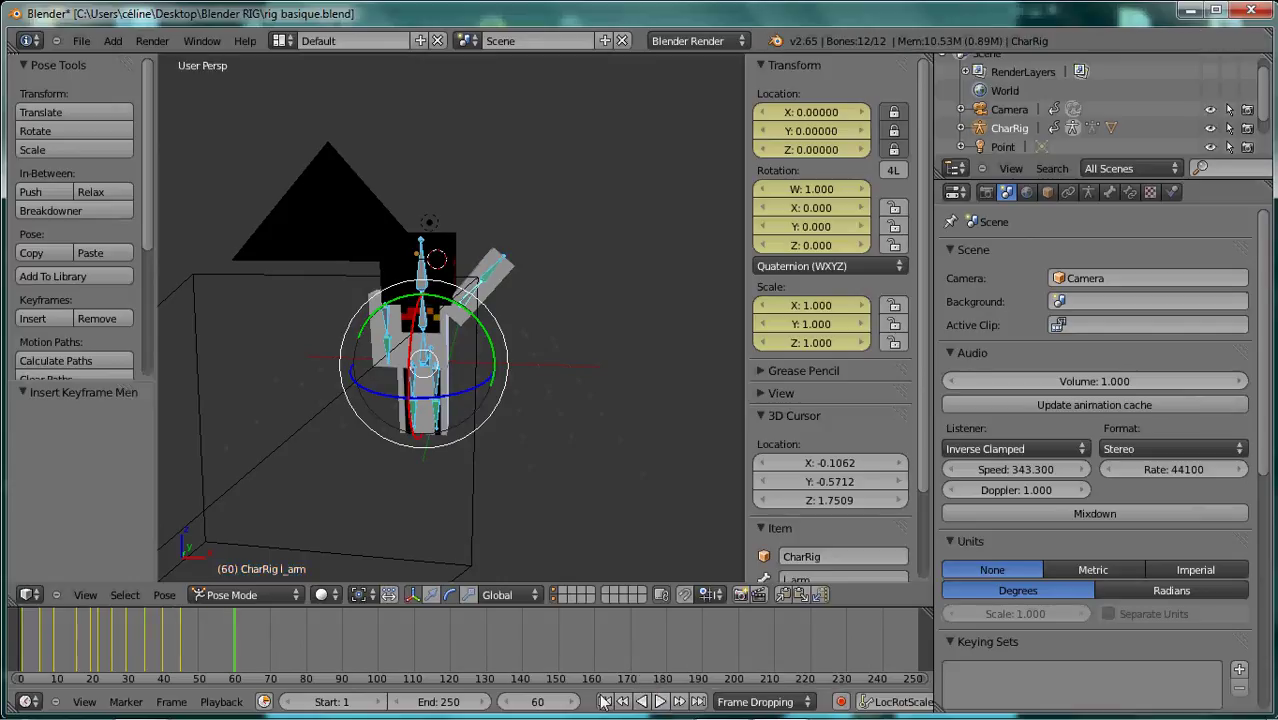
Rotate the left arm back down to rest at frame 50 and keyframe all bones.
{"action": "left_click", "coordinate": [200, 611]}
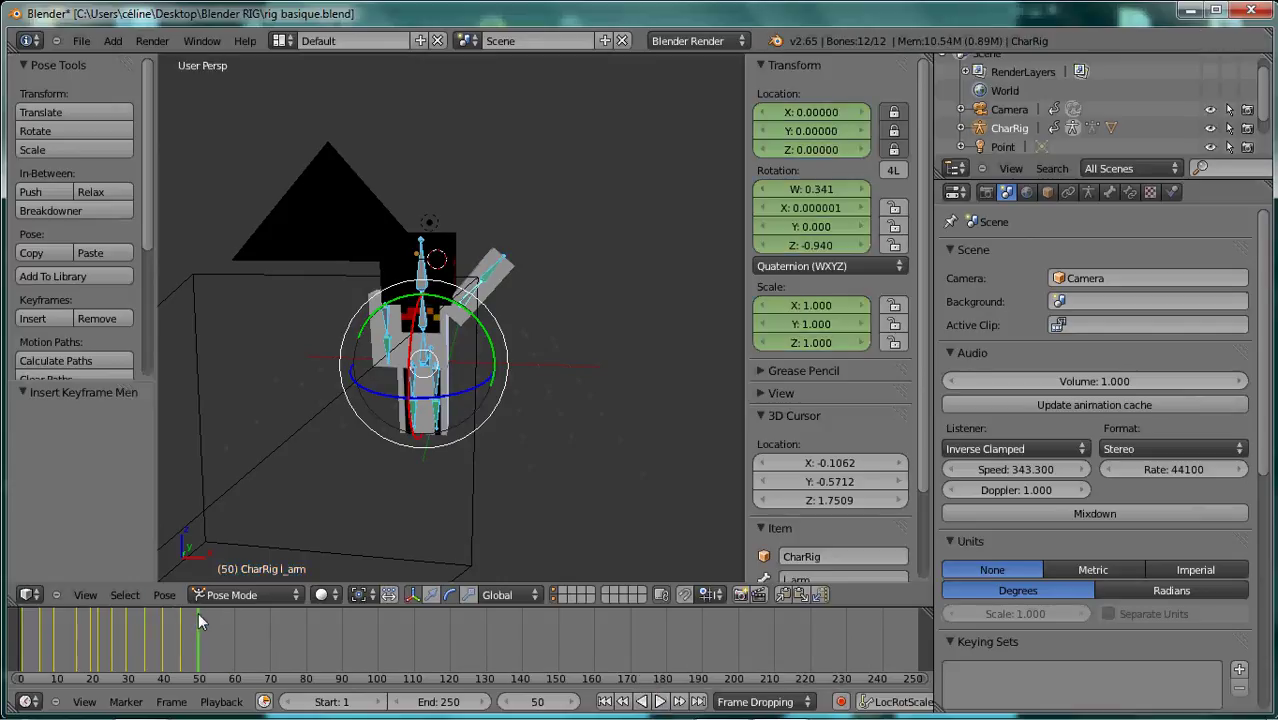
{"action": "left_click", "coordinate": [216, 629]}
{"action": "scroll", "coordinate": [332, 515], "scroll_direction": "up", "scroll_amount": 5}
{"action": "scroll", "coordinate": [337, 445], "scroll_direction": "down", "scroll_amount": 3}
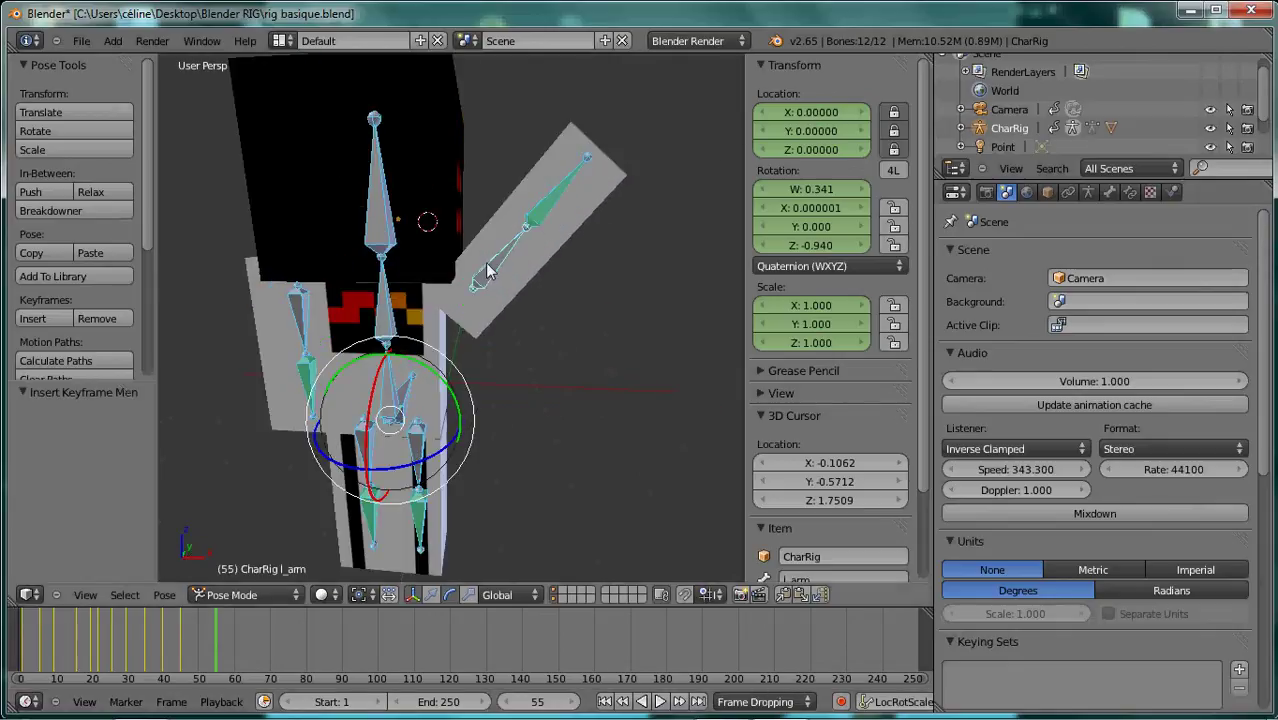
{"action": "left_click", "coordinate": [198, 616]}
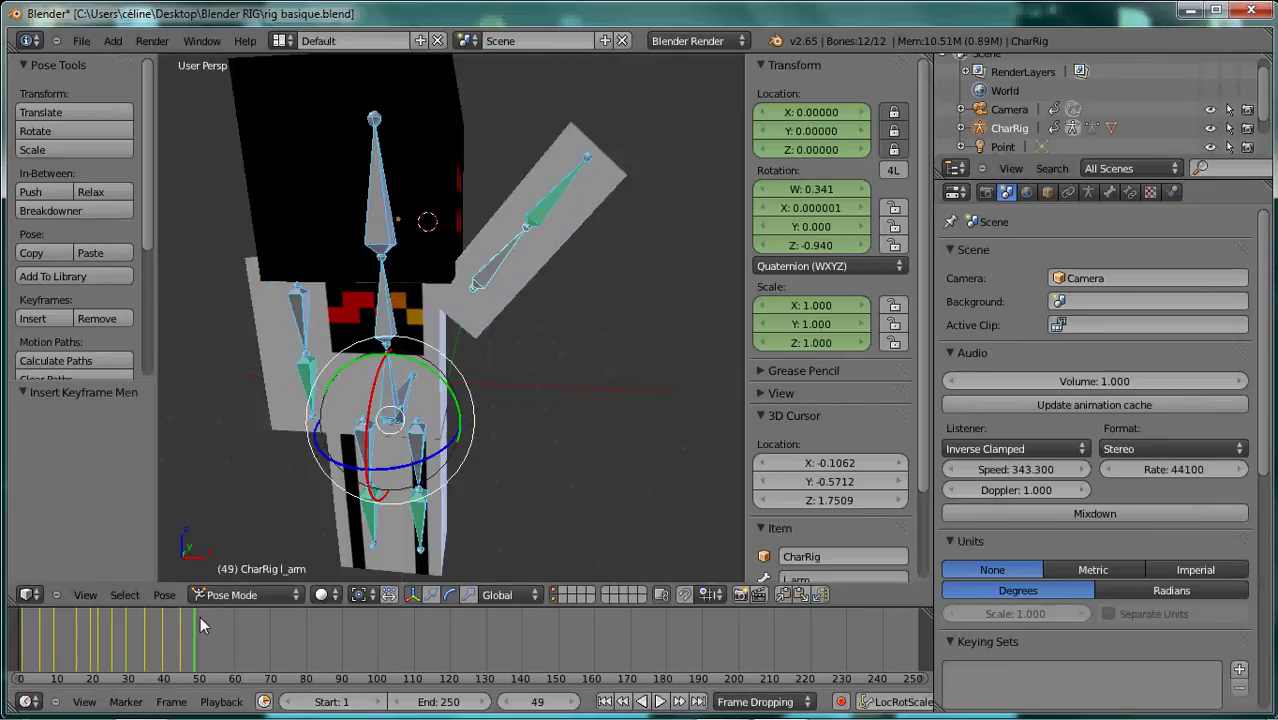
{"action": "right_click", "coordinate": [503, 268]}
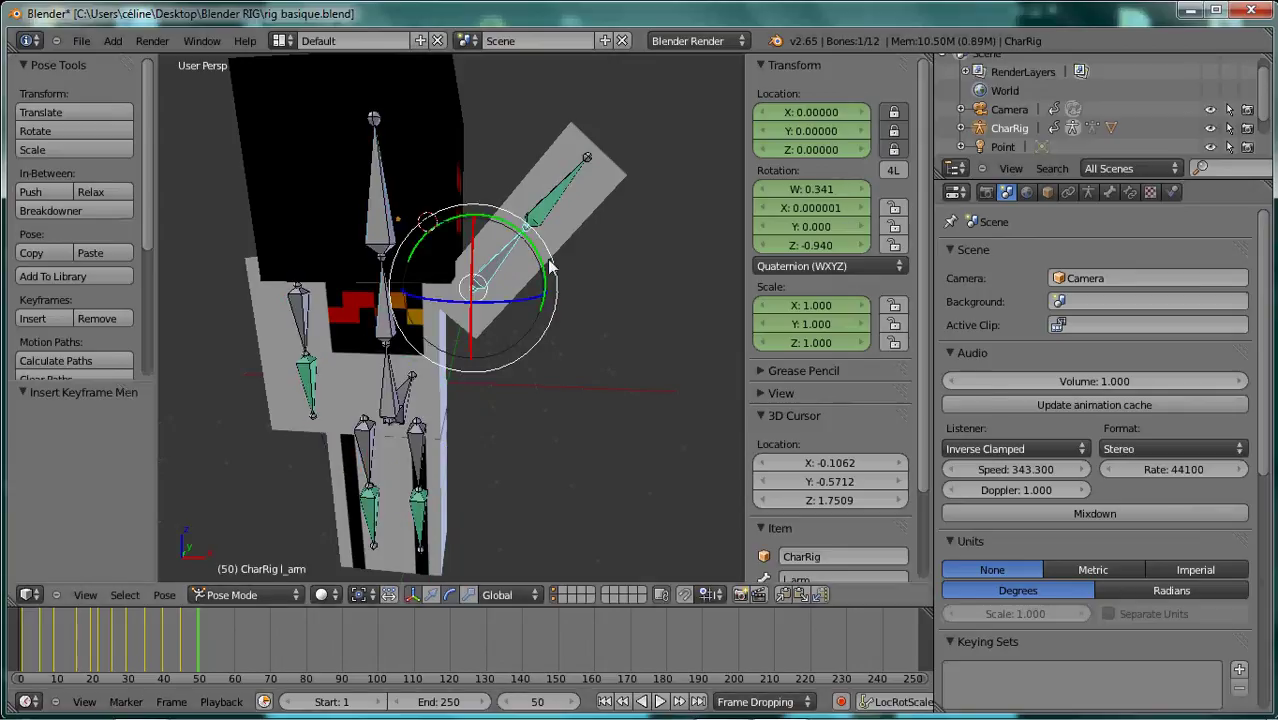
{"action": "key", "text": "r"}
{"action": "left_click", "coordinate": [440, 422]}
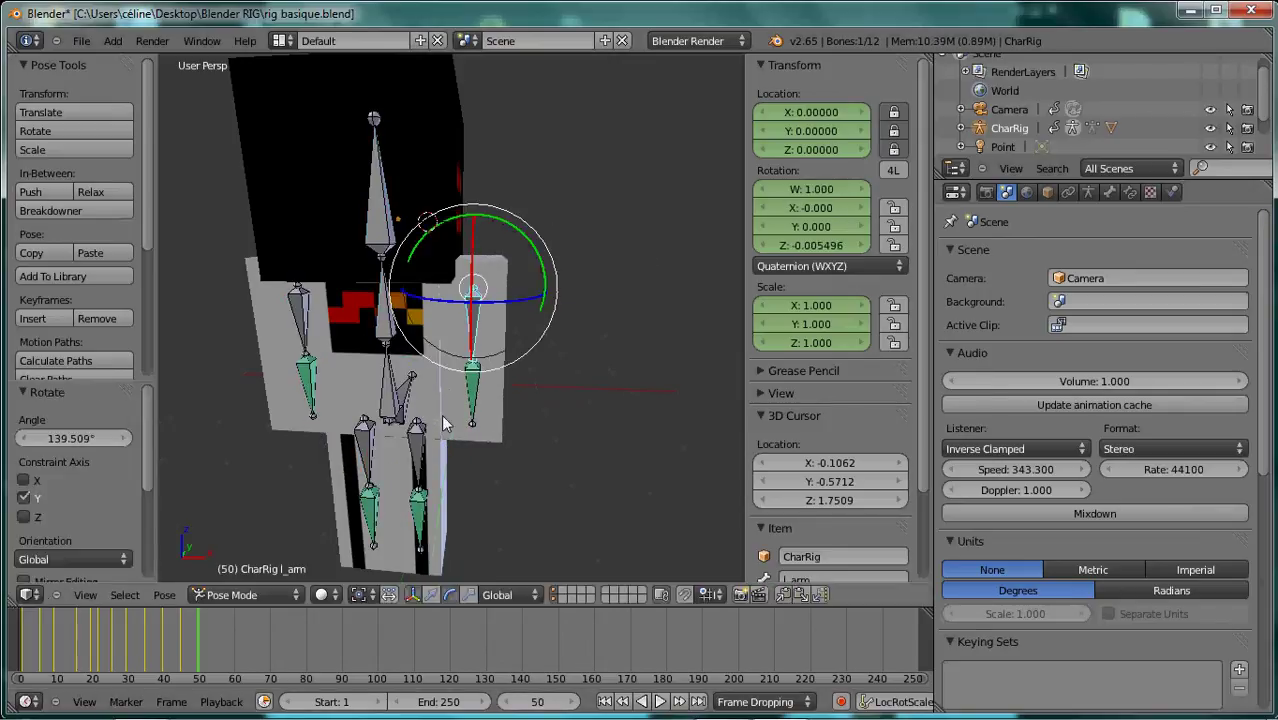
{"action": "key", "text": "a"}
{"action": "key", "text": "i"}
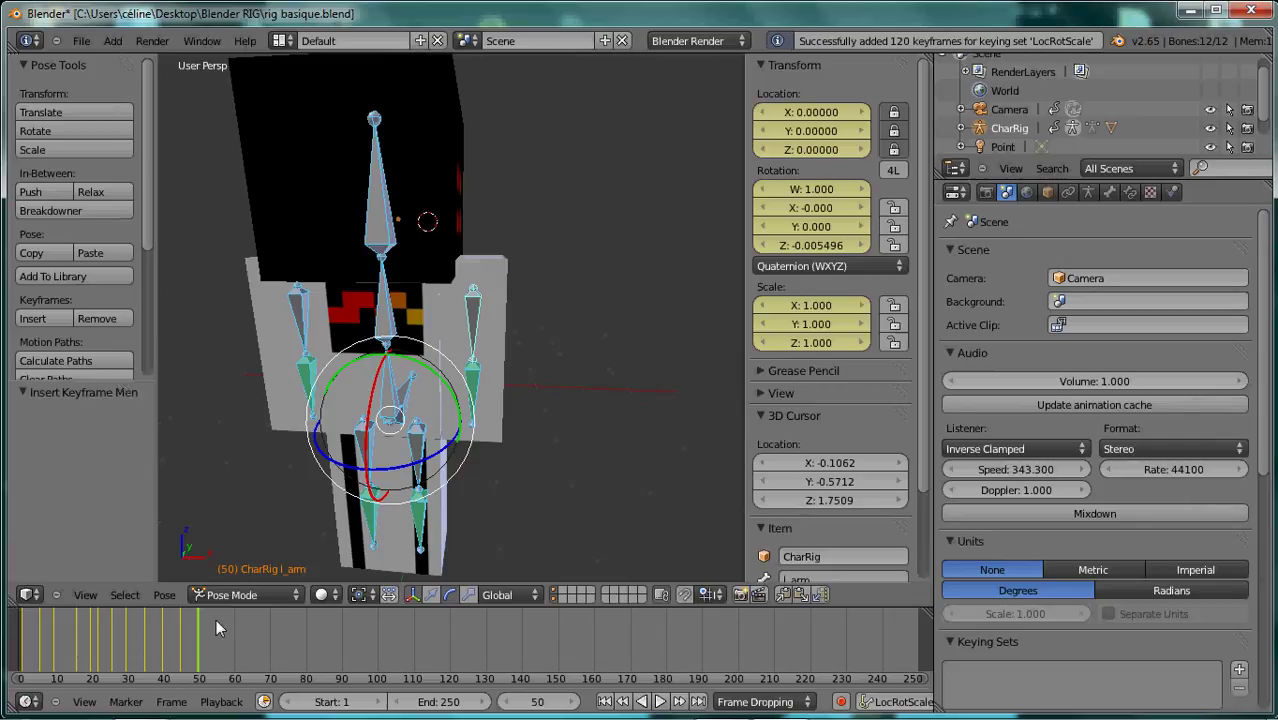
{"action": "left_click", "coordinate": [233, 618]}
Tip body_lower forward about 74° around X at frame 60 and keyframe all bones.
{"action": "right_click", "coordinate": [375, 358]}
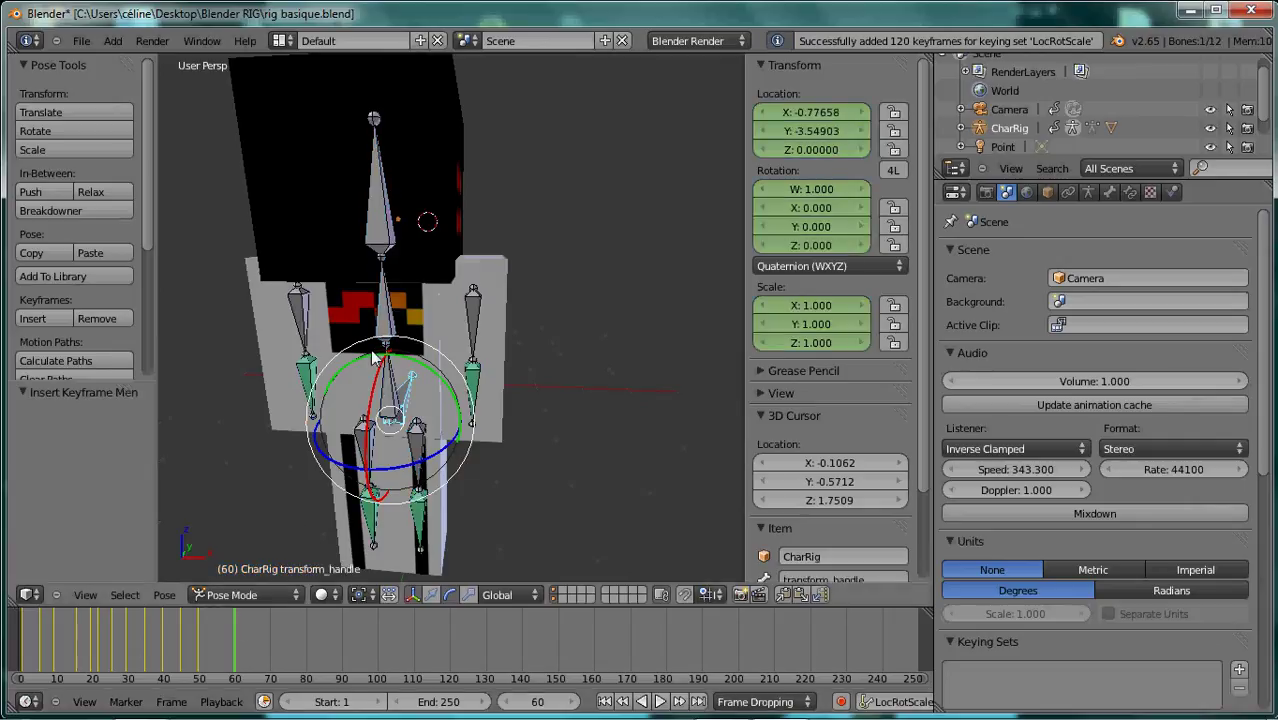
{"action": "left_click_drag", "start_coordinate": [380, 375], "coordinate": [385, 378]}
{"action": "key", "text": "ctrl+z"}
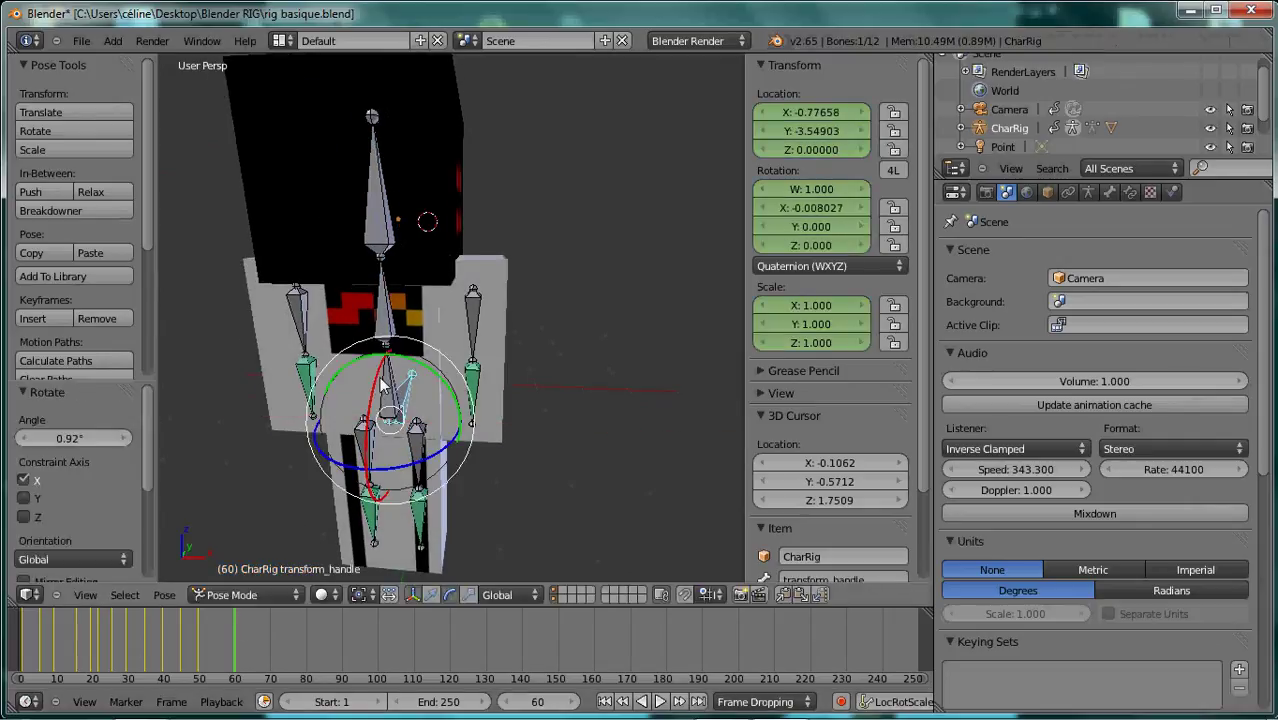
{"action": "right_click", "coordinate": [385, 350]}
{"action": "left_click_drag", "start_coordinate": [385, 370], "coordinate": [358, 421], "text": "ctrl"}
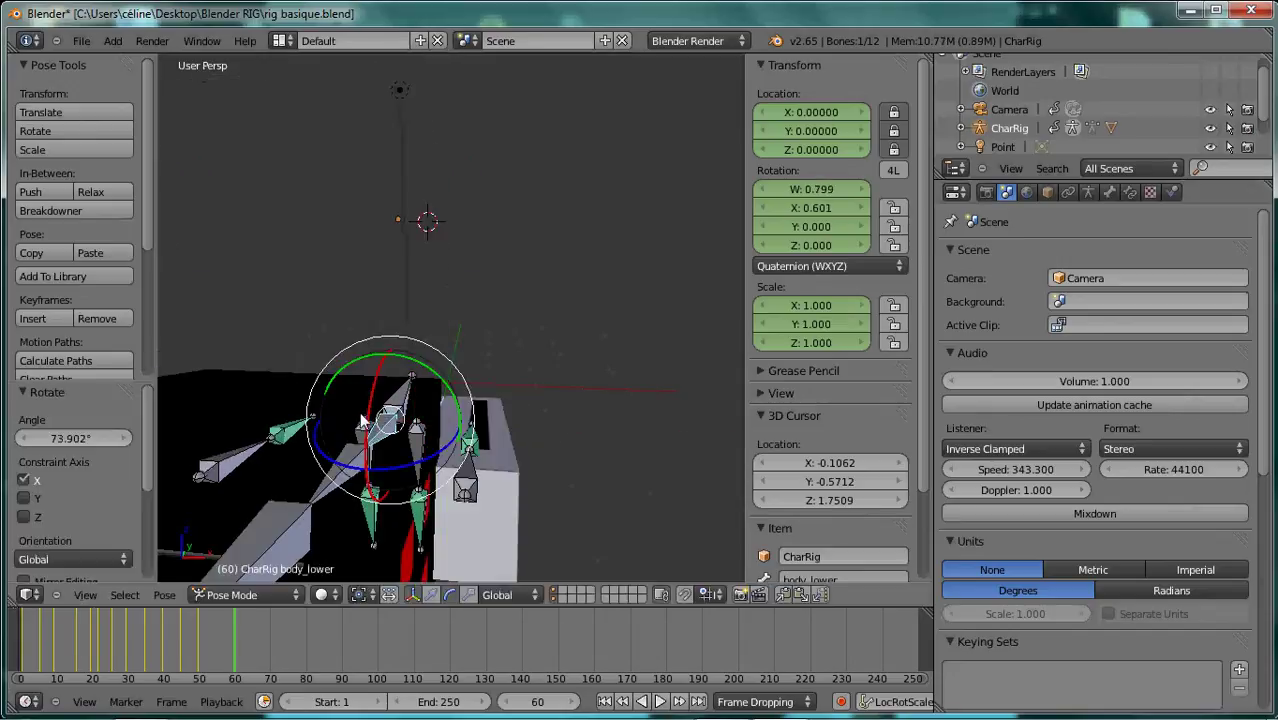
{"action": "middle_click_drag", "start_coordinate": [378, 415], "coordinate": [379, 375]}
{"action": "key", "text": "a"}
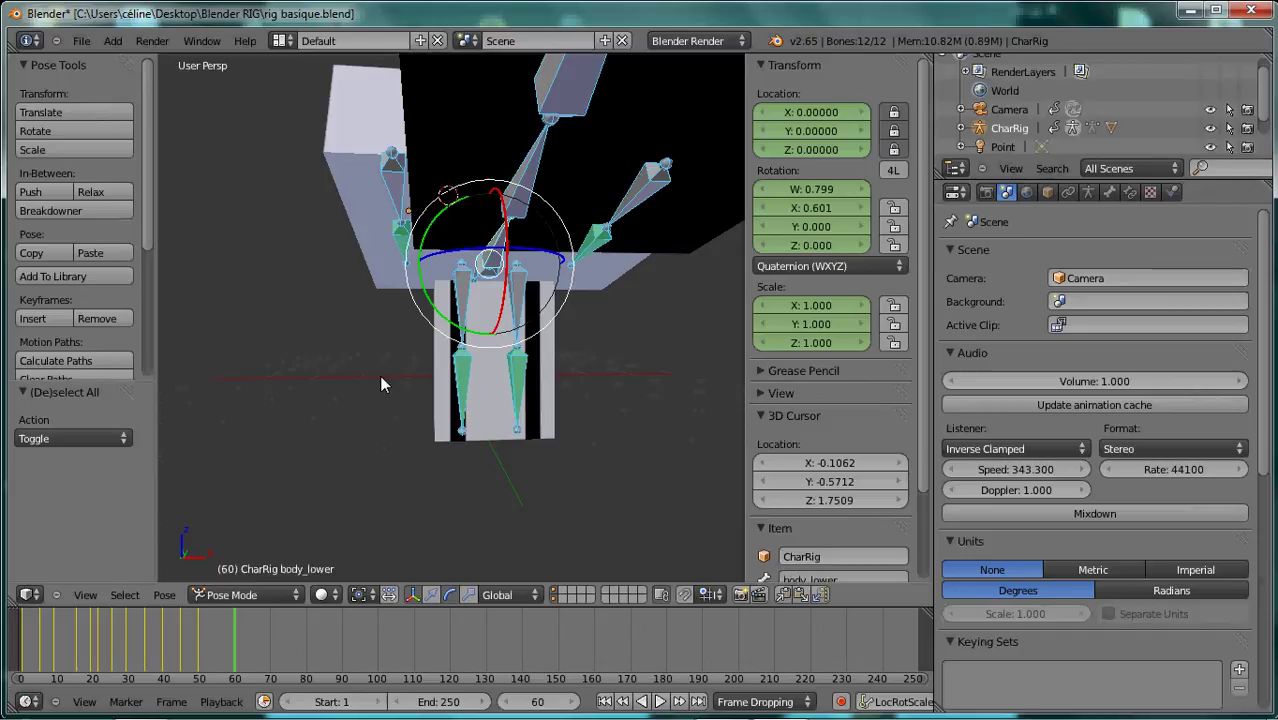
{"action": "key", "text": "i"}
Swing the left arm about 37° around X on the fallen pose.
{"action": "mouse_move", "coordinate": [419, 356]}
{"action": "middle_mouse_down"}
{"action": "mouse_move", "coordinate": [362, 313]}
{"action": "mouse_move", "coordinate": [378, 337]}
{"action": "middle_mouse_up"}
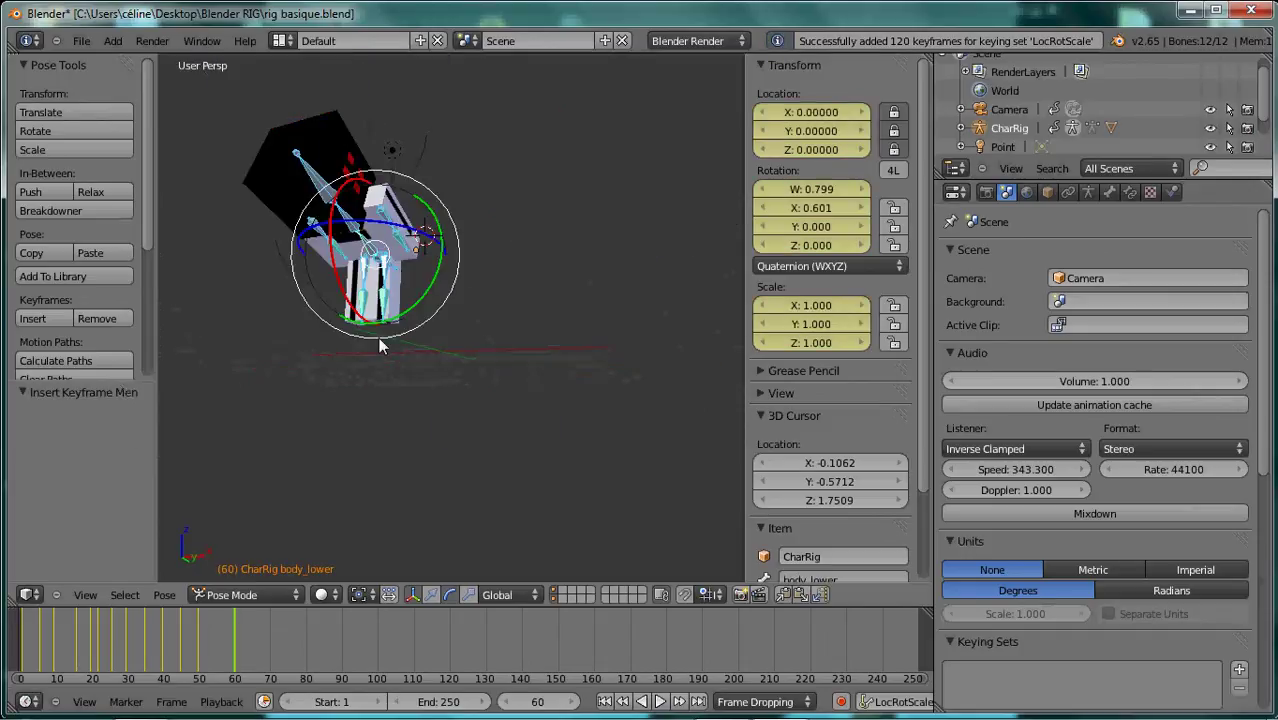
{"action": "right_click", "coordinate": [390, 260]}
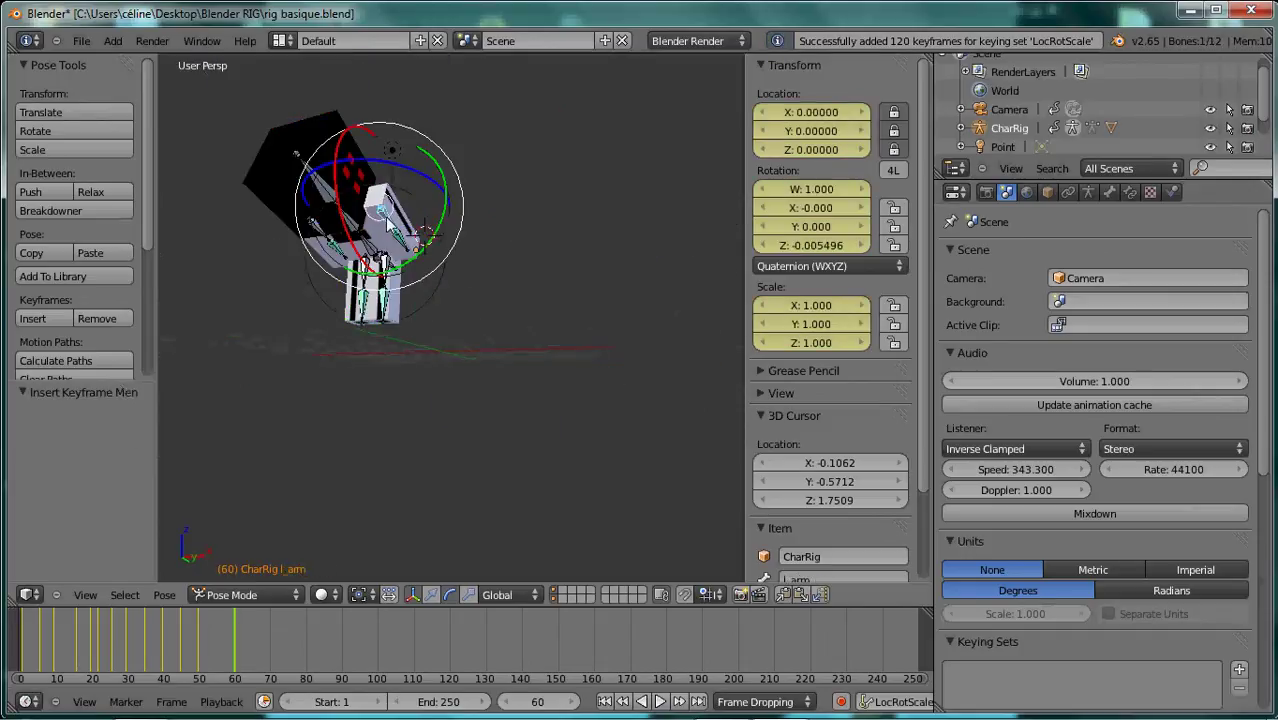
{"action": "left_click", "coordinate": [441, 178]}
{"action": "key", "text": "r"}
{"action": "key", "text": "x"}
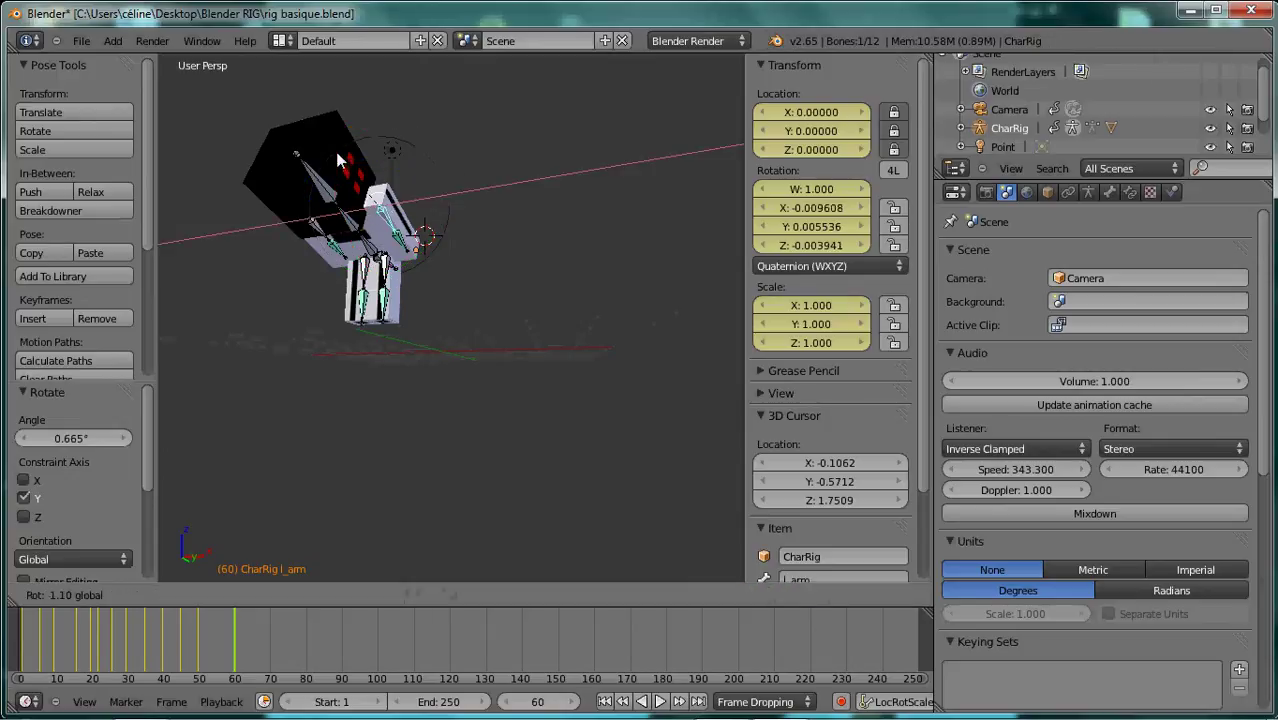
{"action": "left_click", "coordinate": [409, 198]}
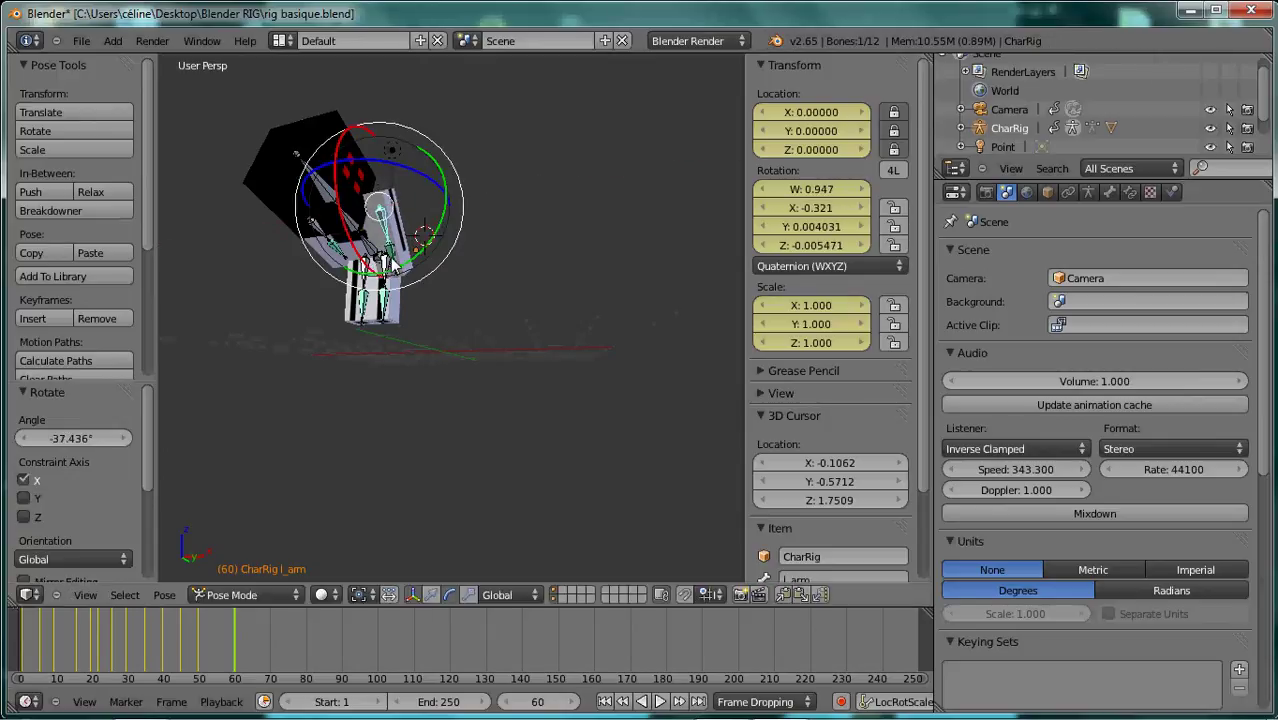
{"action": "right_click", "coordinate": [425, 248]}
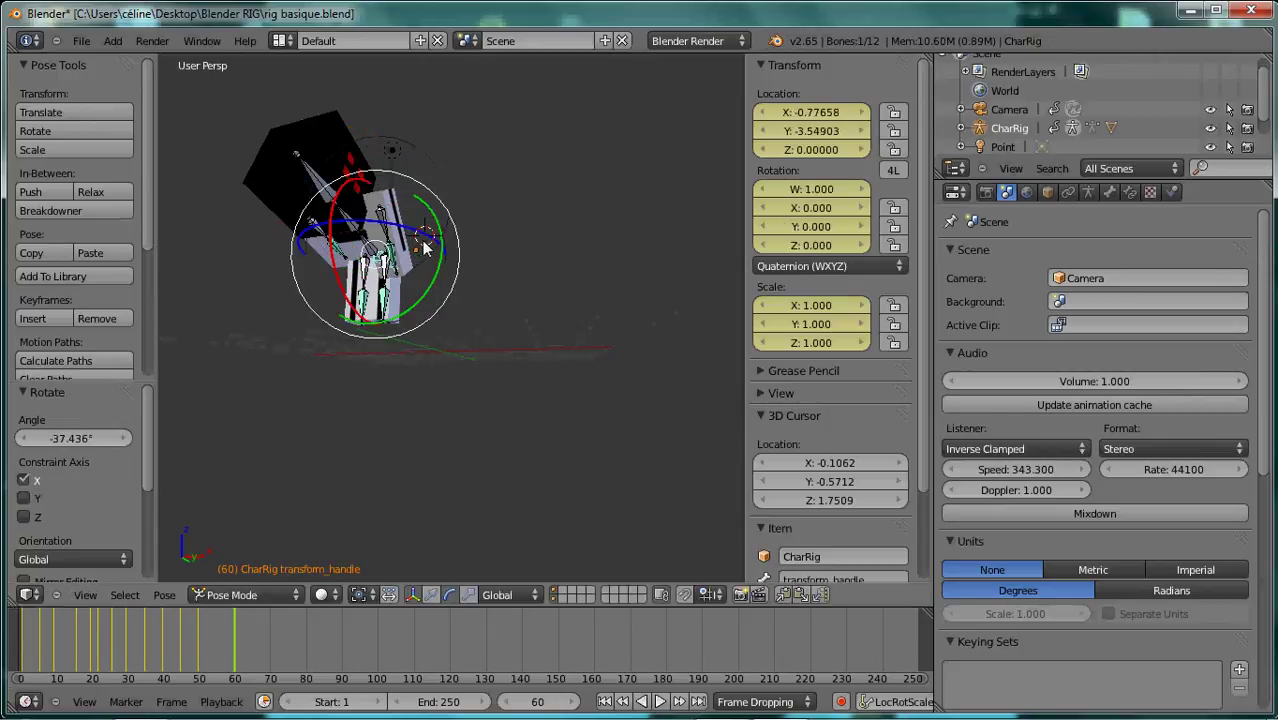
{"action": "left_click", "coordinate": [212, 621]}
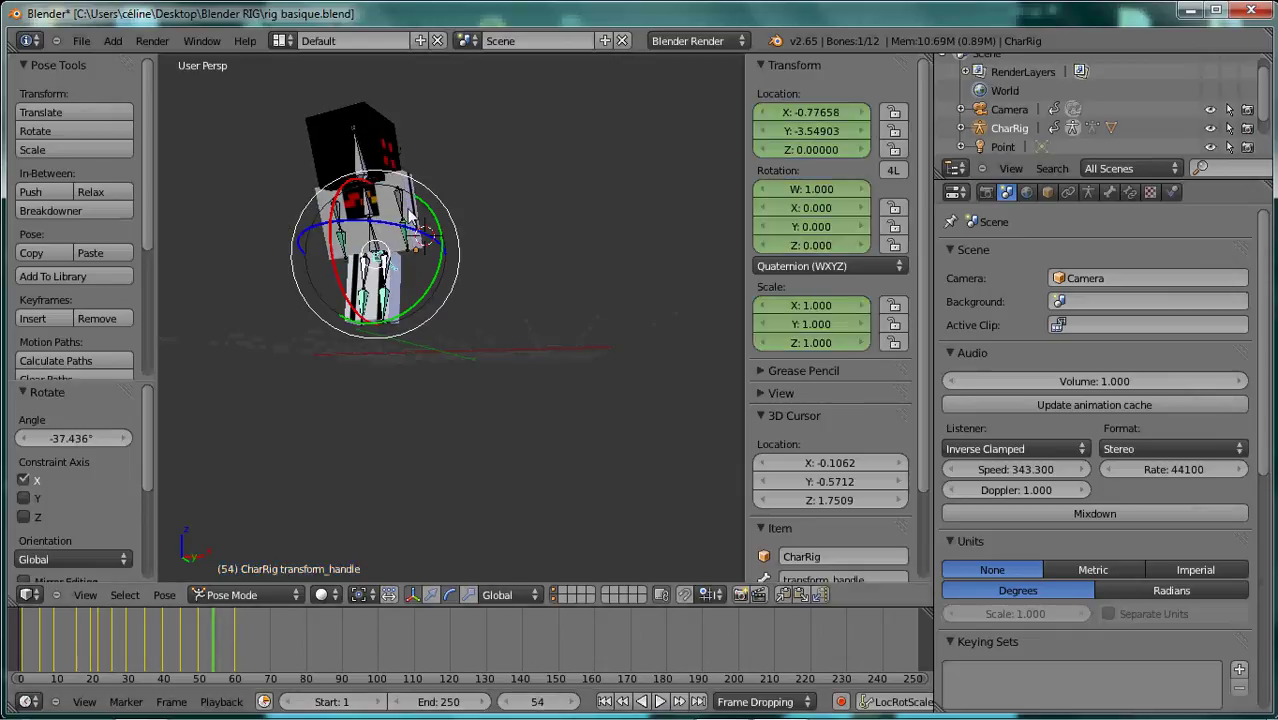
At frame 54, swing the left arm about 27°, bend the forearm, and keyframe all bones.
{"action": "right_click", "coordinate": [414, 202]}
{"action": "left_click_drag", "start_coordinate": [371, 166], "coordinate": [385, 140]}
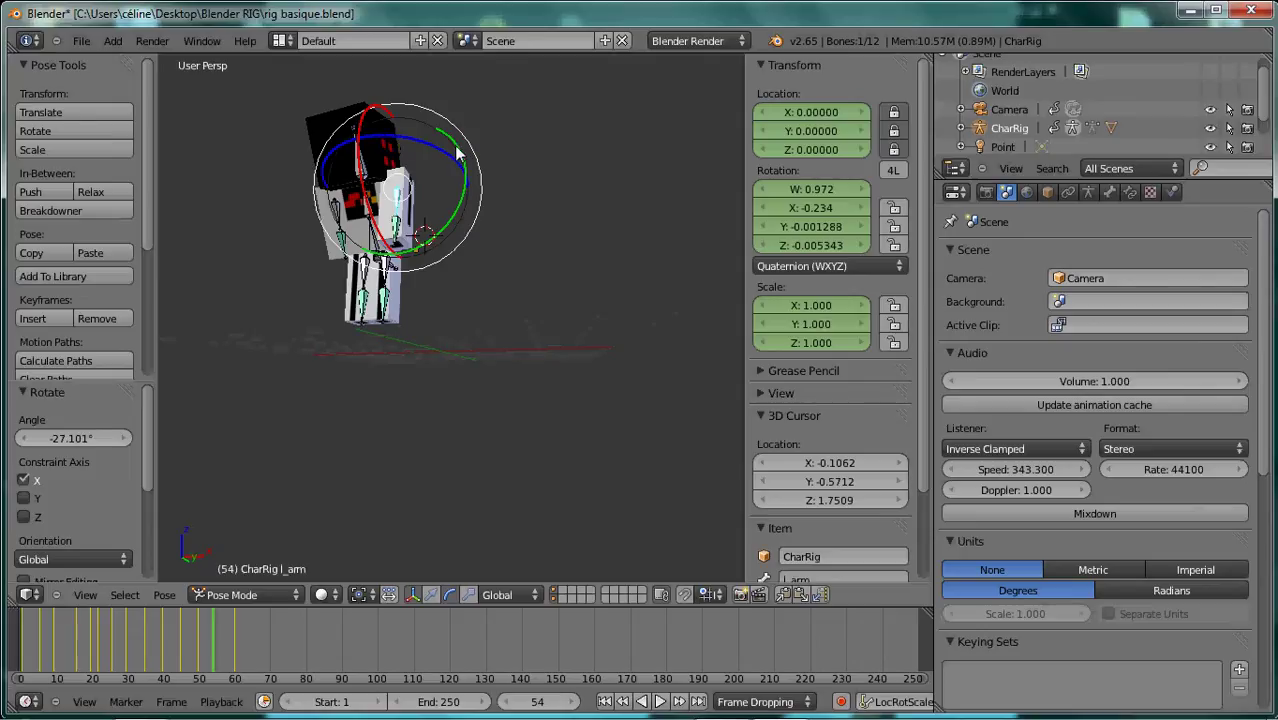
{"action": "left_click_drag", "start_coordinate": [456, 154], "coordinate": [456, 155]}
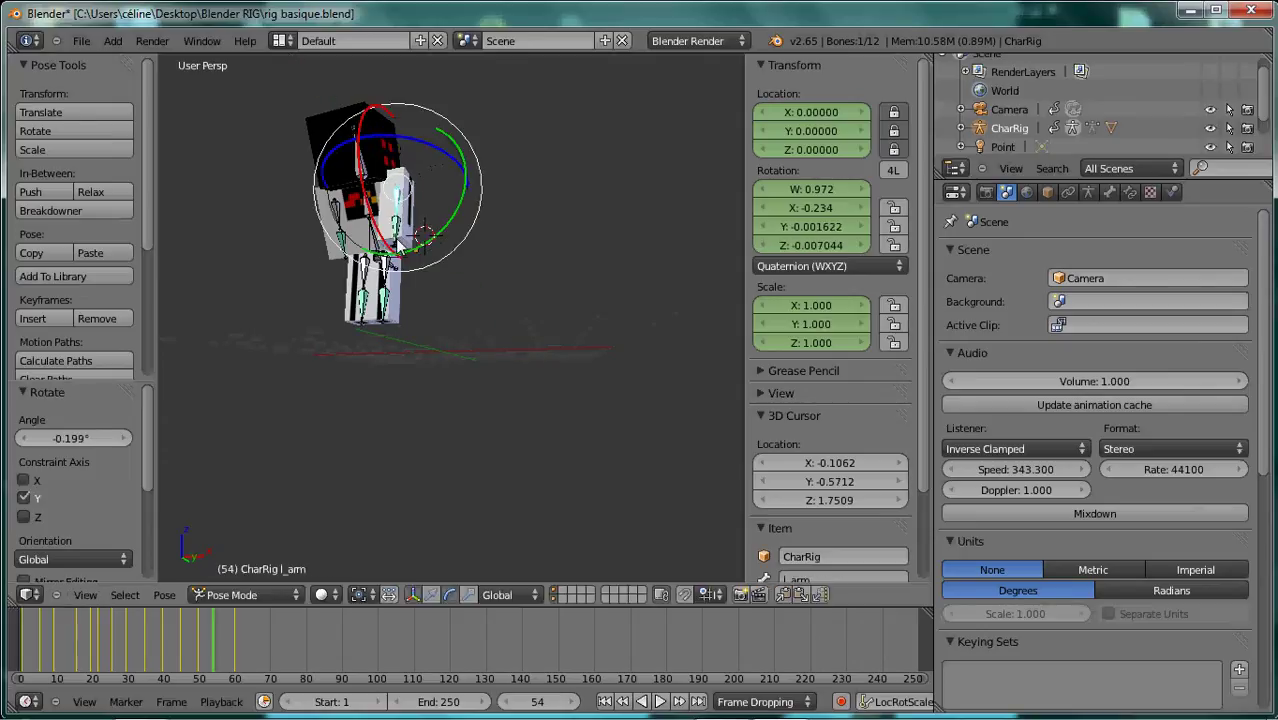
{"action": "right_click", "coordinate": [460, 195]}
{"action": "mouse_move", "coordinate": [460, 205]}
{"action": "left_mouse_down"}
{"action": "mouse_move", "coordinate": [410, 266]}
{"action": "mouse_move", "coordinate": [392, 264]}
{"action": "mouse_move", "coordinate": [392, 285]}
{"action": "left_mouse_up"}
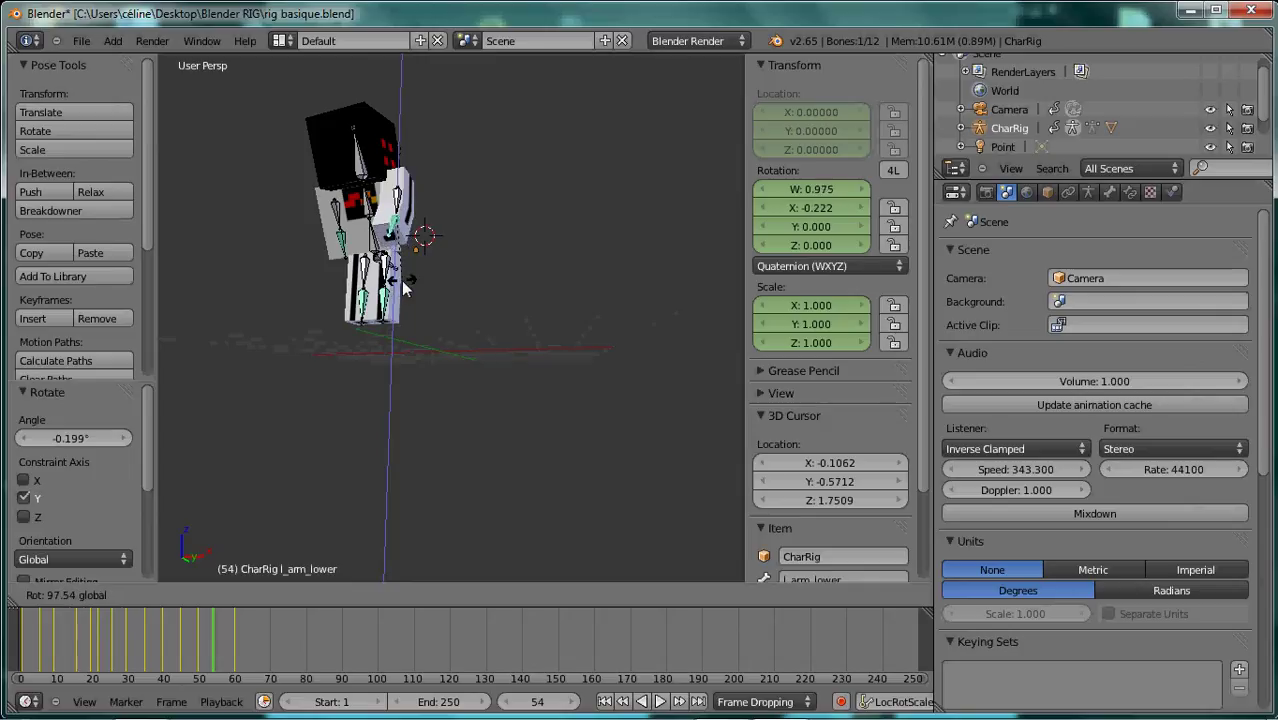
{"action": "left_click_drag", "start_coordinate": [393, 283], "coordinate": [410, 288]}
{"action": "key", "text": "a"}
{"action": "key", "text": "a"}
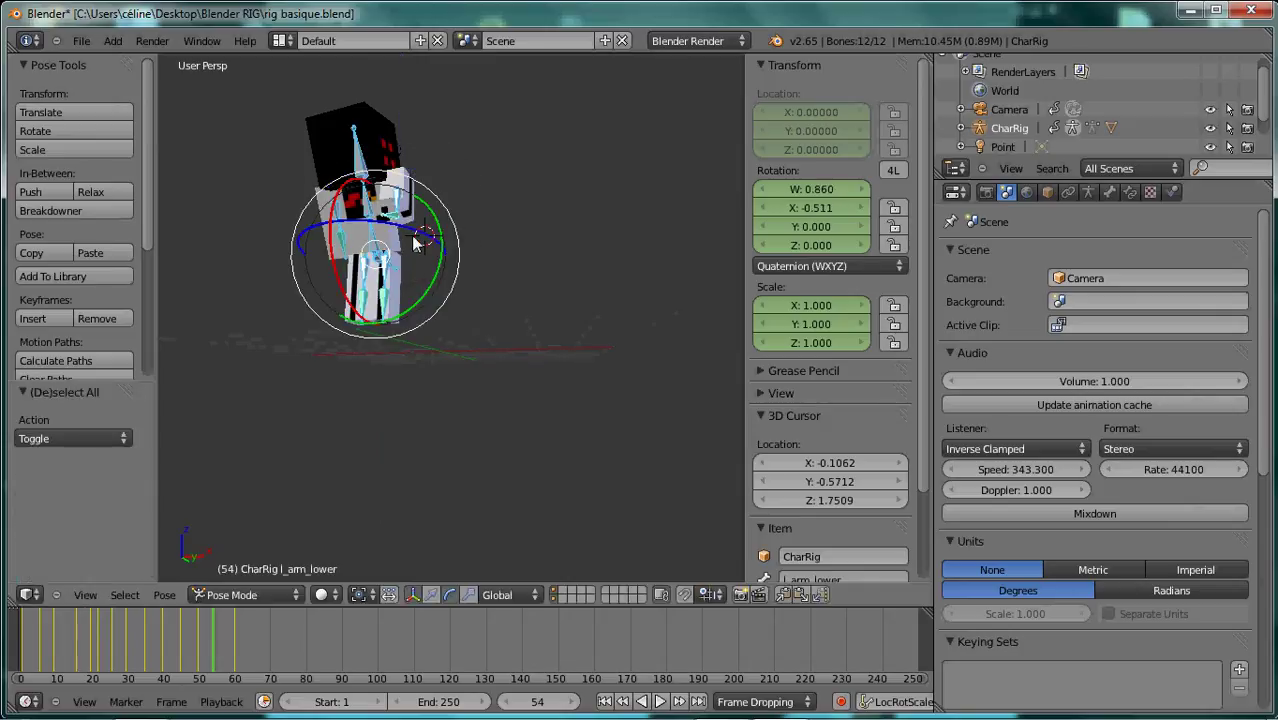
{"action": "key", "text": "i"}
At frame 56, swing the left arm about 45°, keyframe all bones, and rewind to frame 1.
{"action": "left_click", "coordinate": [220, 628]}
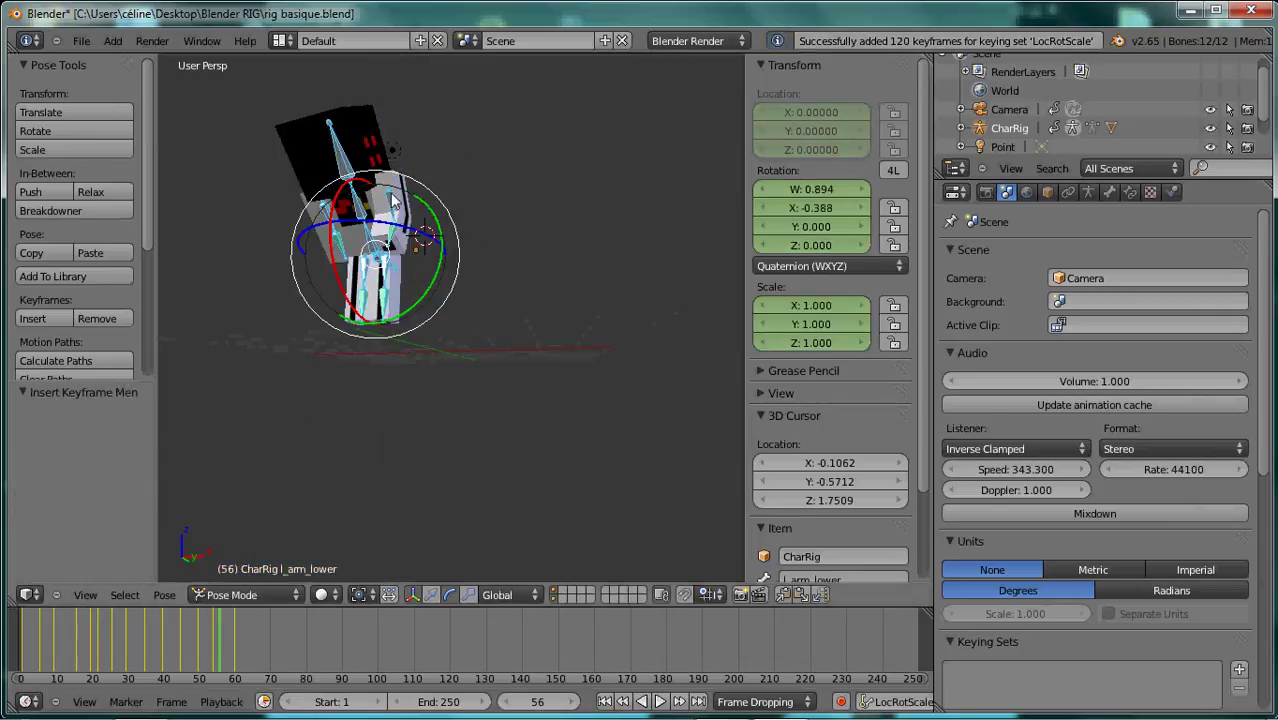
{"action": "right_click", "coordinate": [439, 219]}
{"action": "left_click_drag", "start_coordinate": [439, 219], "coordinate": [405, 228]}
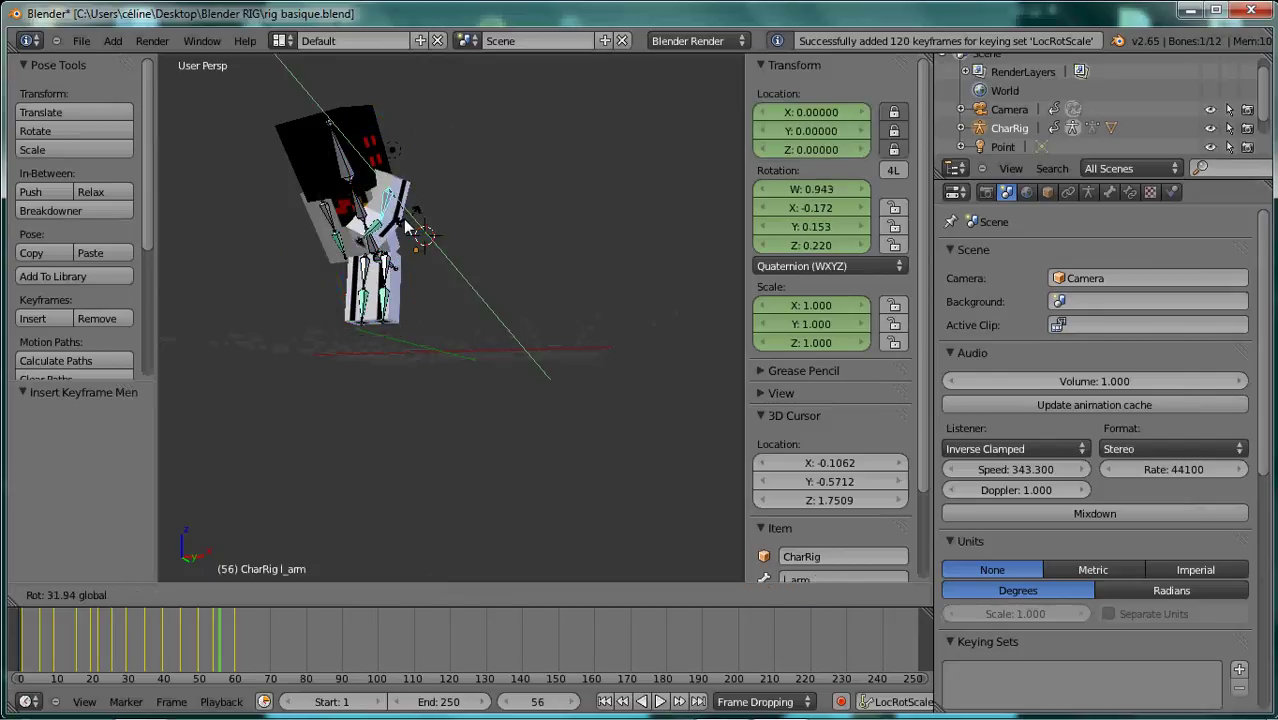
{"action": "key", "text": "a"}
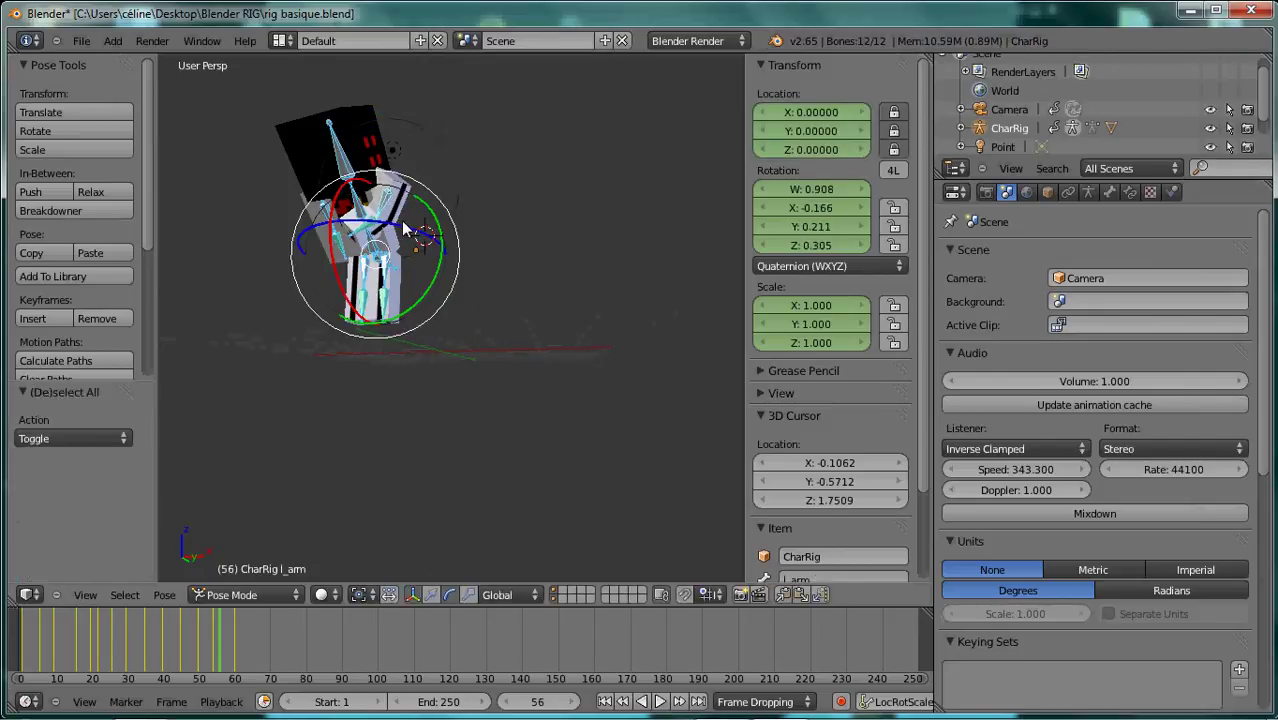
{"action": "key", "text": "i"}
{"action": "left_click", "coordinate": [23, 622]}
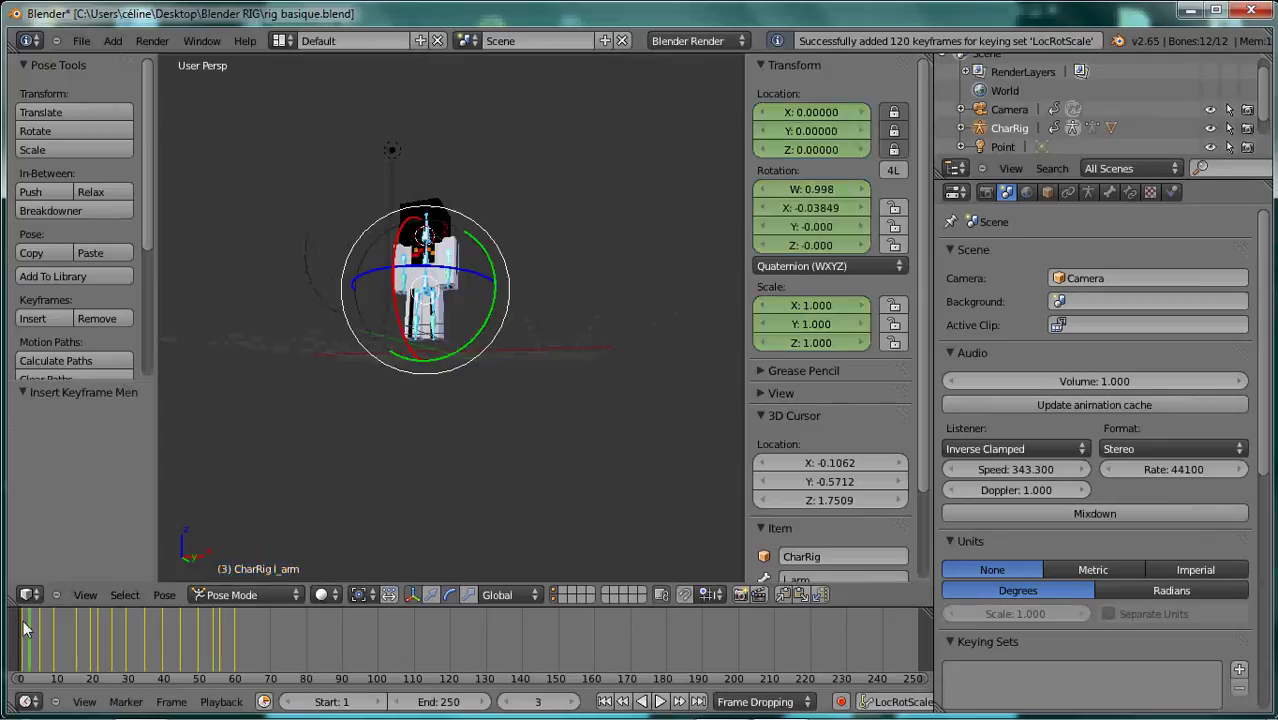
Switch to the camera view and play the animation, stopping around frame 73.
{"action": "left_click", "coordinate": [86, 594]}
{"action": "left_click", "coordinate": [108, 532]}
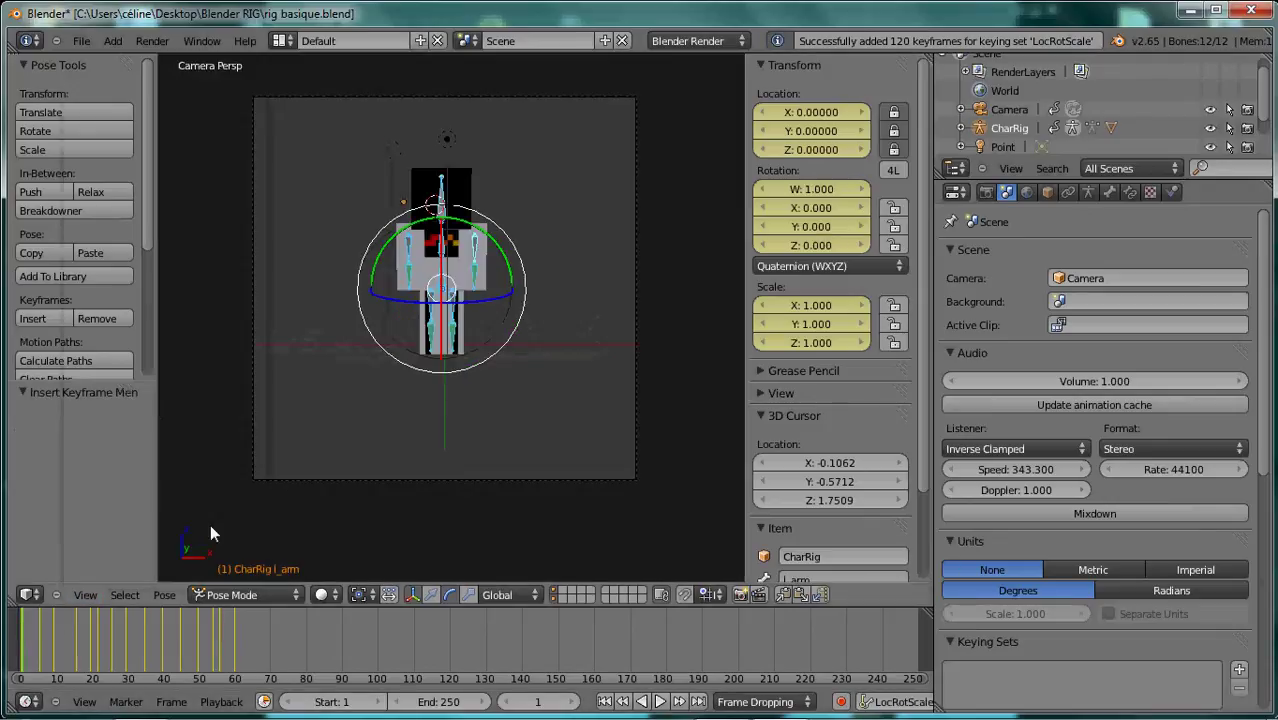
{"action": "left_click", "coordinate": [660, 702]}
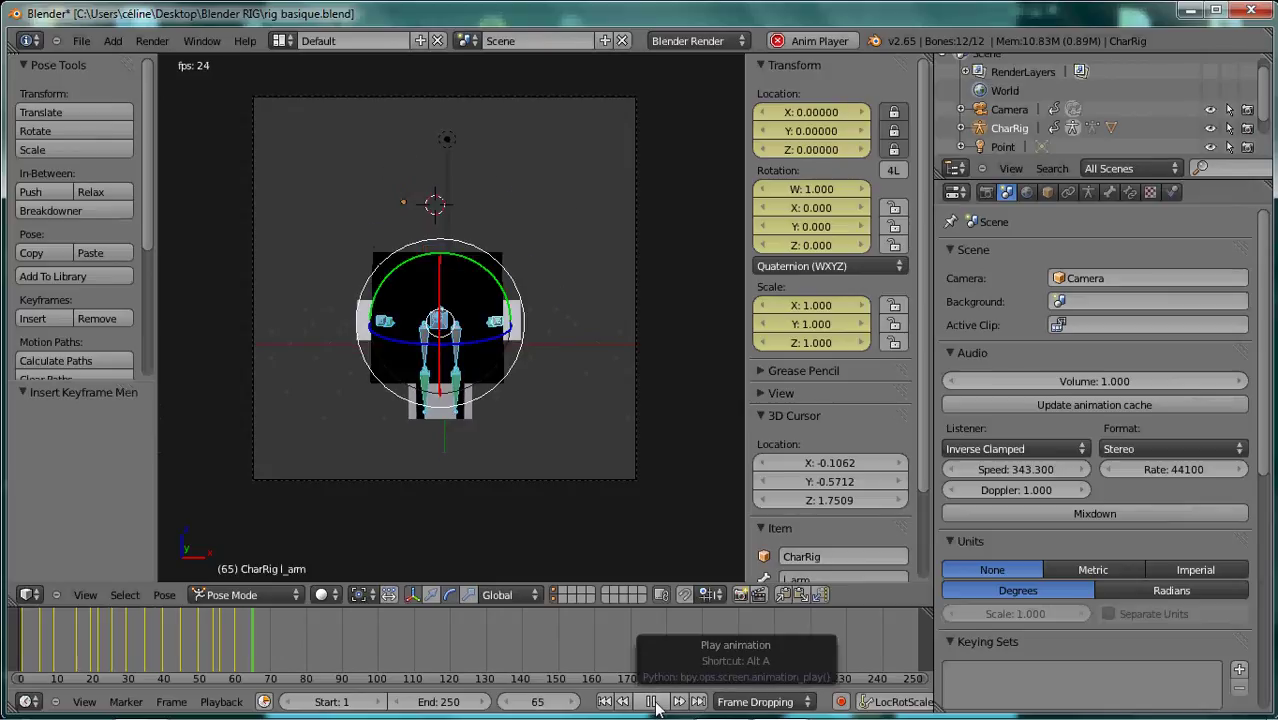
{"action": "left_click", "coordinate": [651, 702]}
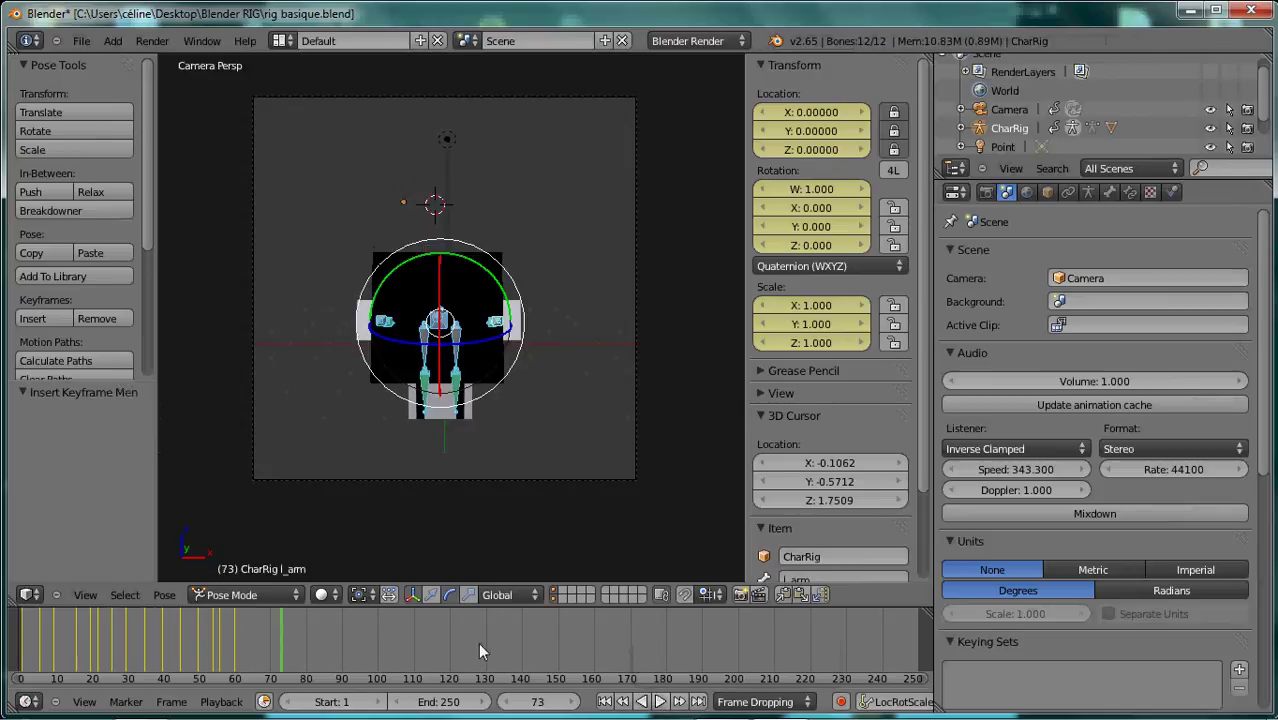
{"action": "left_click", "coordinate": [252, 616]}
Orbit away from the camera and rotate the left arm around X.
{"action": "middle_click_drag", "start_coordinate": [396, 445], "coordinate": [313, 454]}
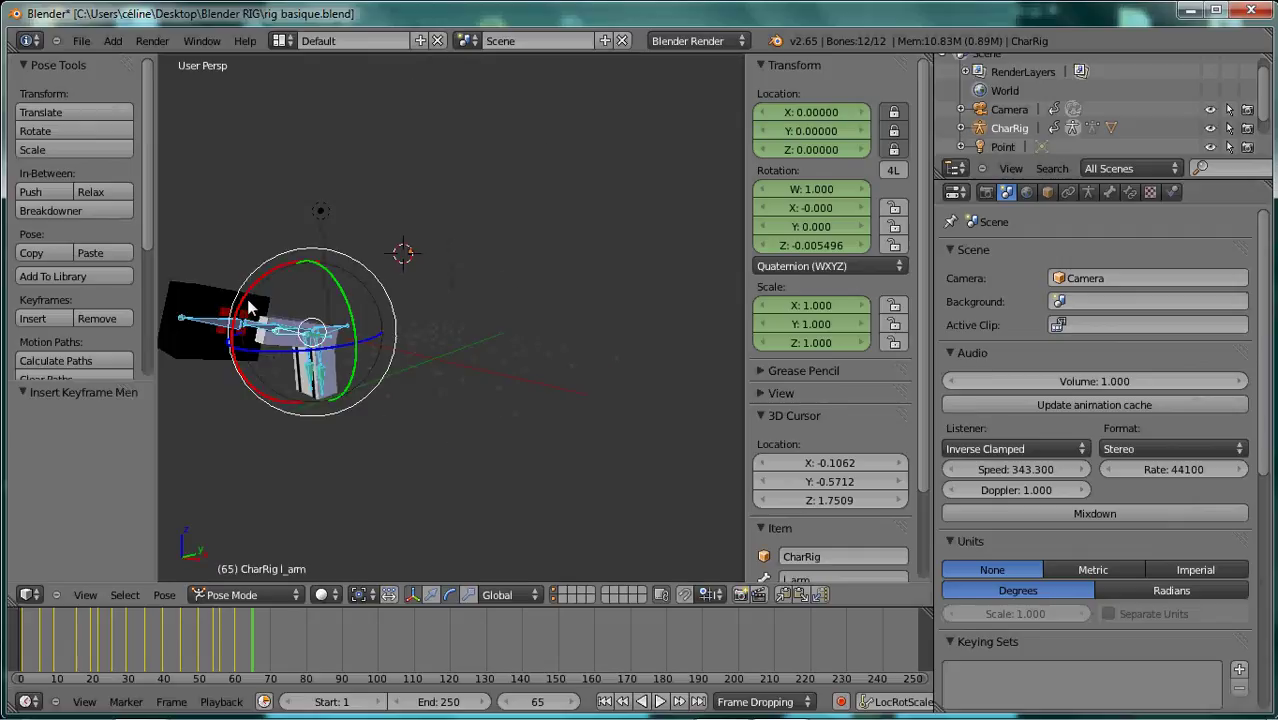
{"action": "mouse_move", "coordinate": [250, 302]}
{"action": "left_mouse_down"}
{"action": "mouse_move", "coordinate": [300, 280]}
{"action": "mouse_move", "coordinate": [279, 285]}
{"action": "left_mouse_up"}
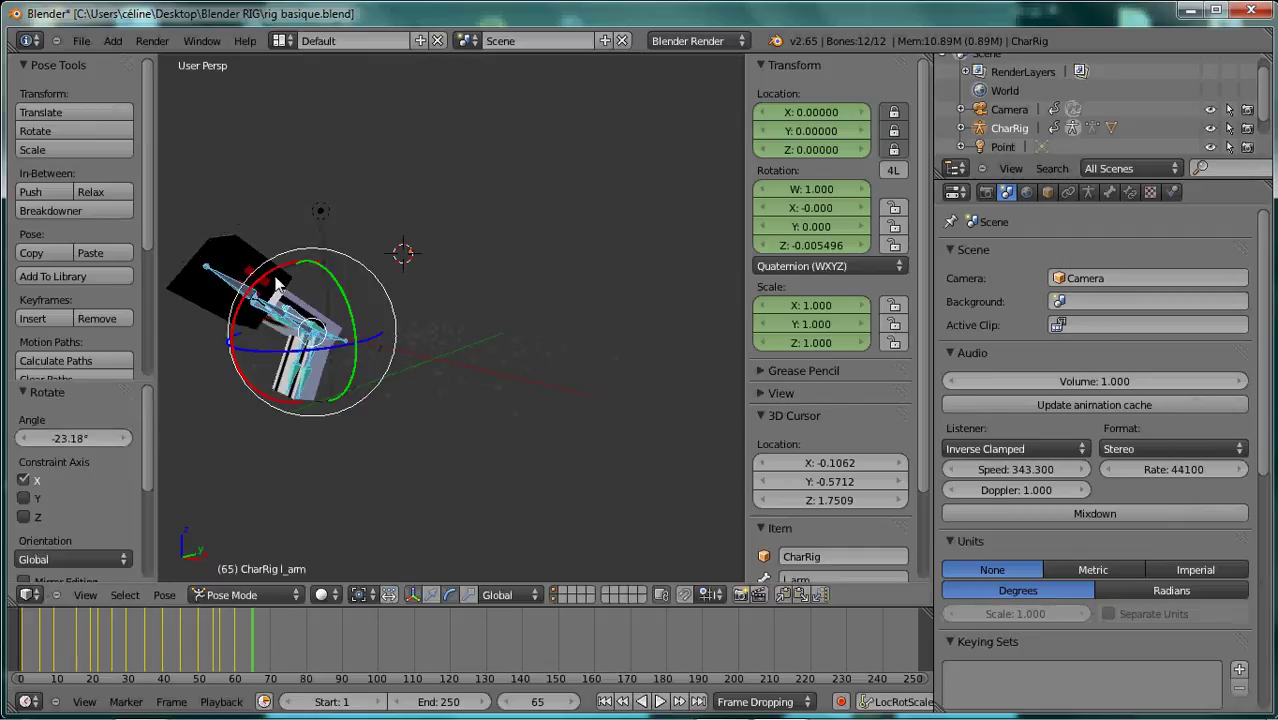
{"action": "mouse_move", "coordinate": [279, 285]}
{"action": "middle_mouse_down"}
{"action": "mouse_move", "coordinate": [294, 335]}
{"action": "mouse_move", "coordinate": [356, 248]}
{"action": "middle_mouse_up"}
Rotate body_lower back upright at frame 65, keyframe the rig, and scrub back to the start.
{"action": "right_click", "coordinate": [309, 302]}
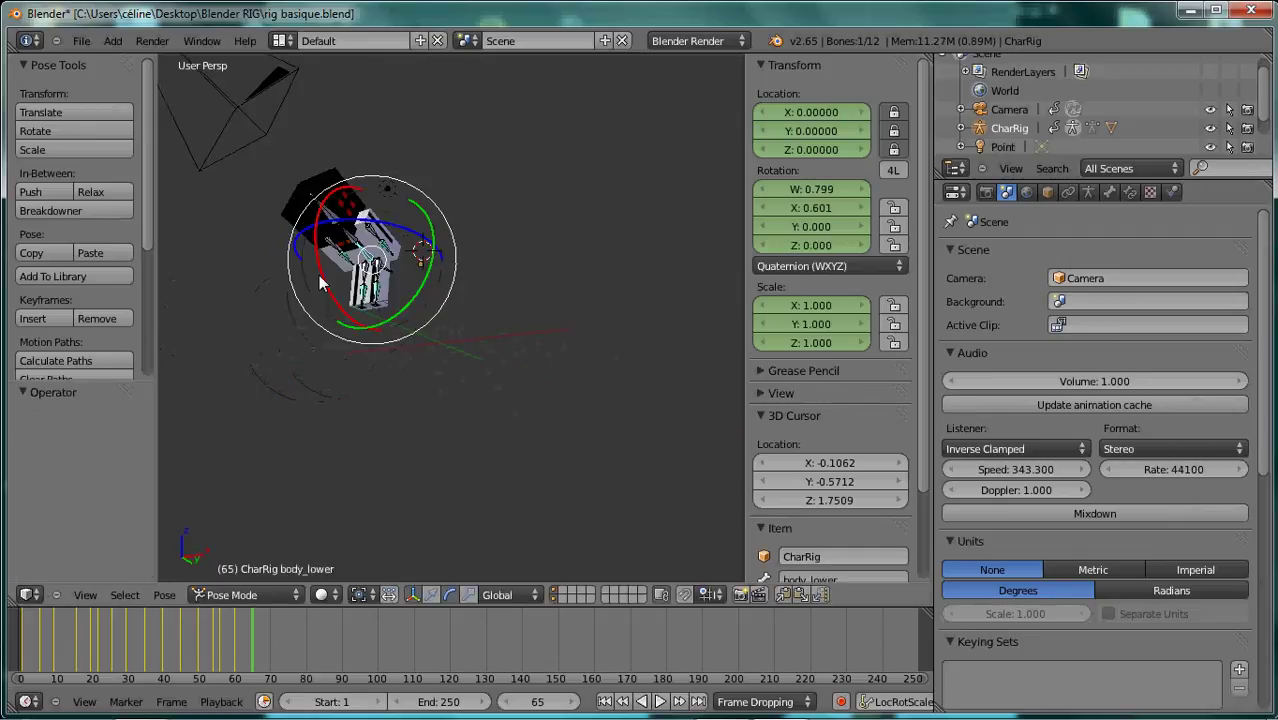
{"action": "left_click_drag", "start_coordinate": [320, 207], "coordinate": [417, 188]}
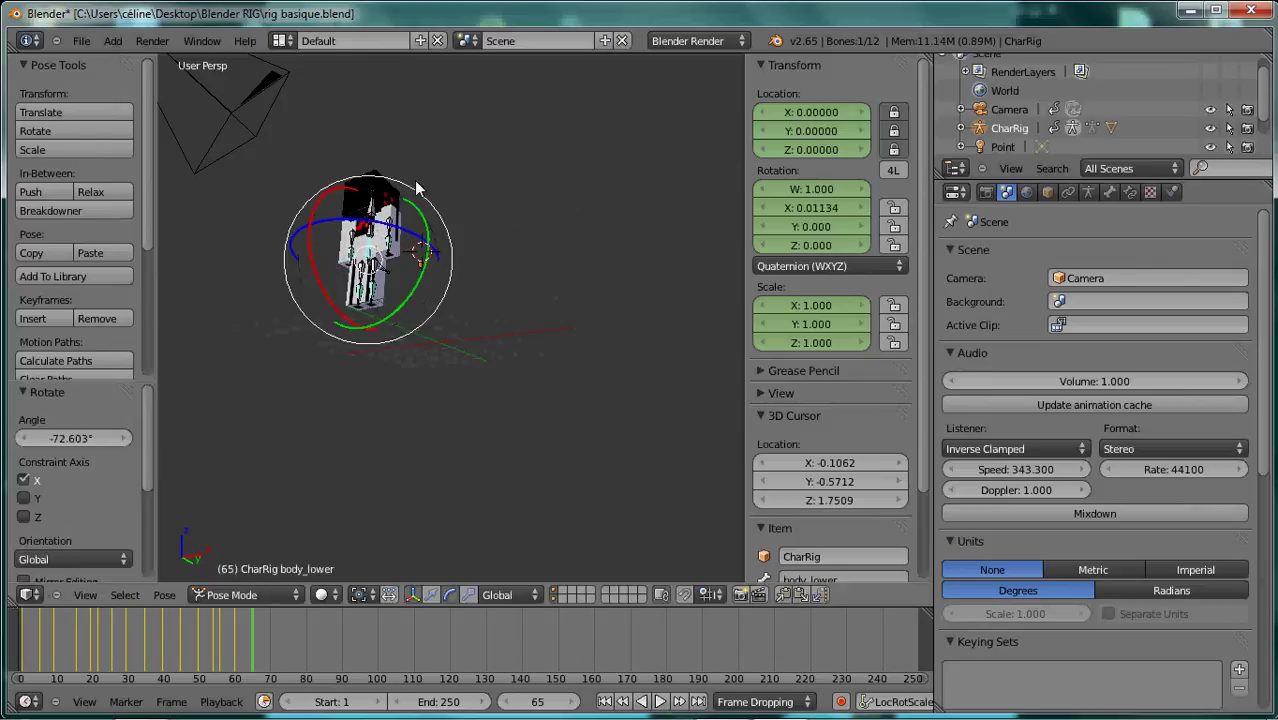
{"action": "key", "text": "i"}
{"action": "left_click_drag", "start_coordinate": [55, 644], "coordinate": [29, 638]}
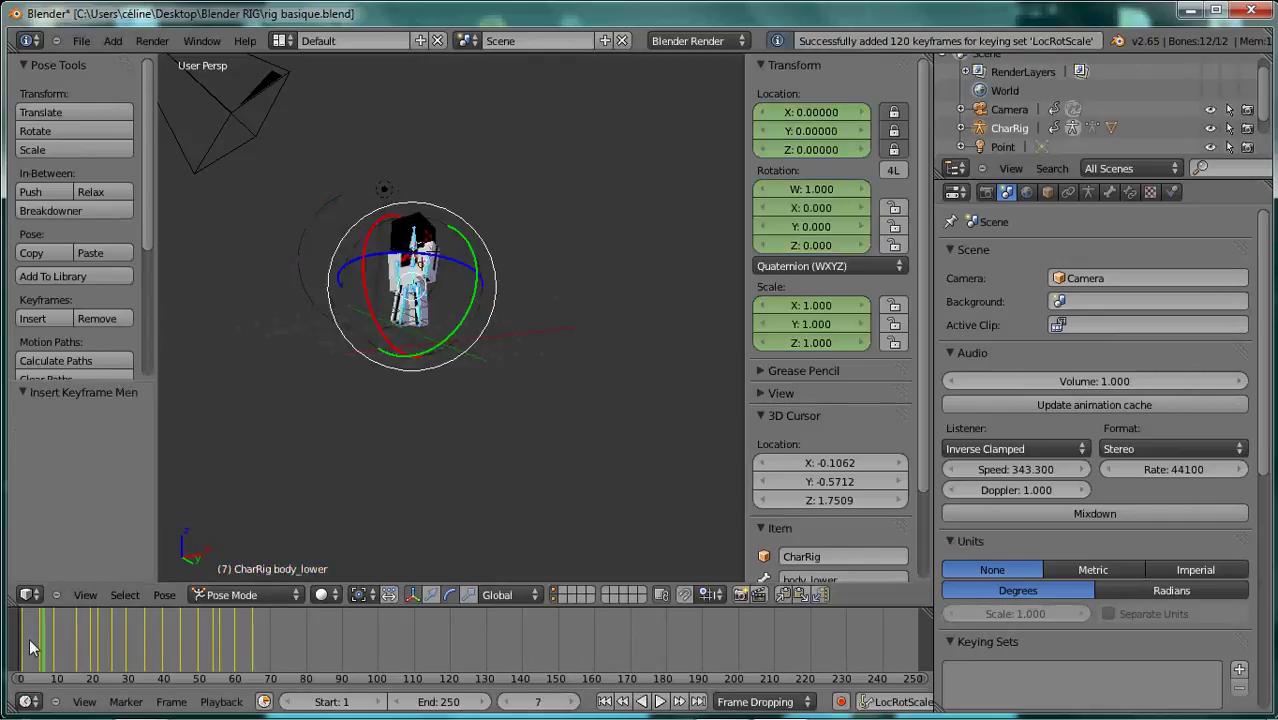
Play the animation from frame 1 through the camera view, stopping around frame 79.
{"action": "left_click", "coordinate": [84, 595]}
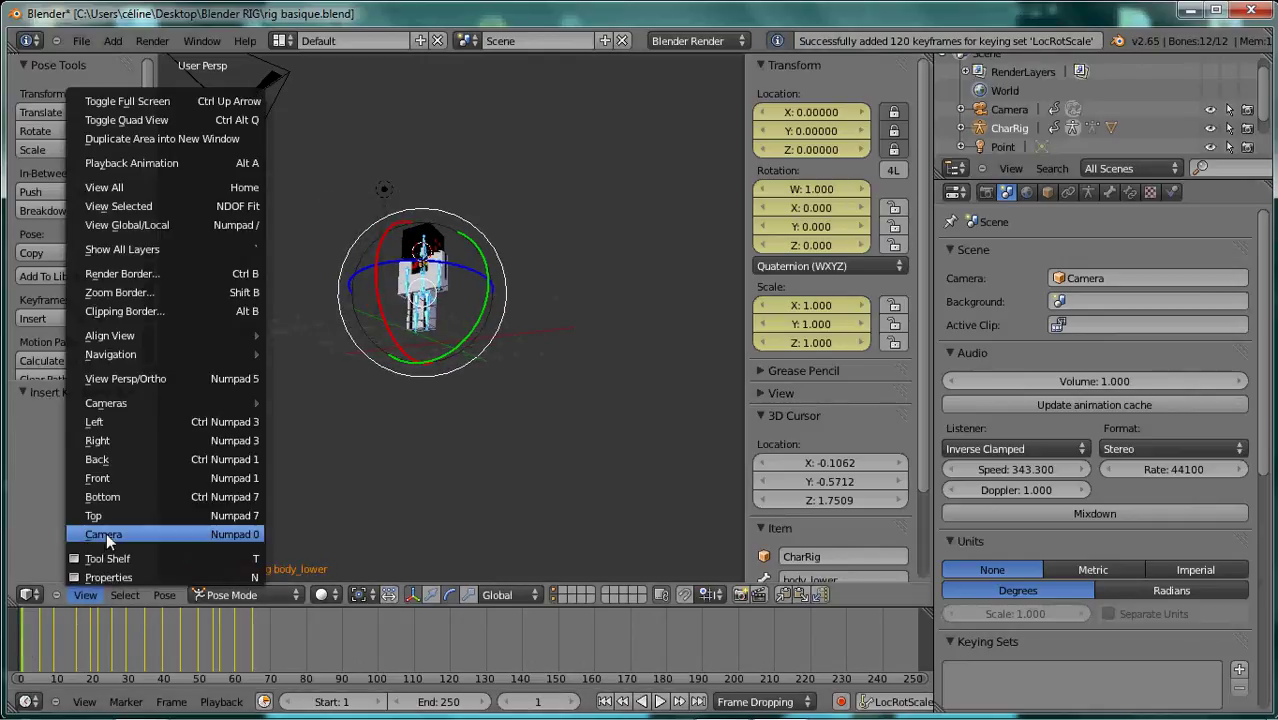
{"action": "left_click", "coordinate": [106, 534]}
{"action": "left_click", "coordinate": [660, 703]}
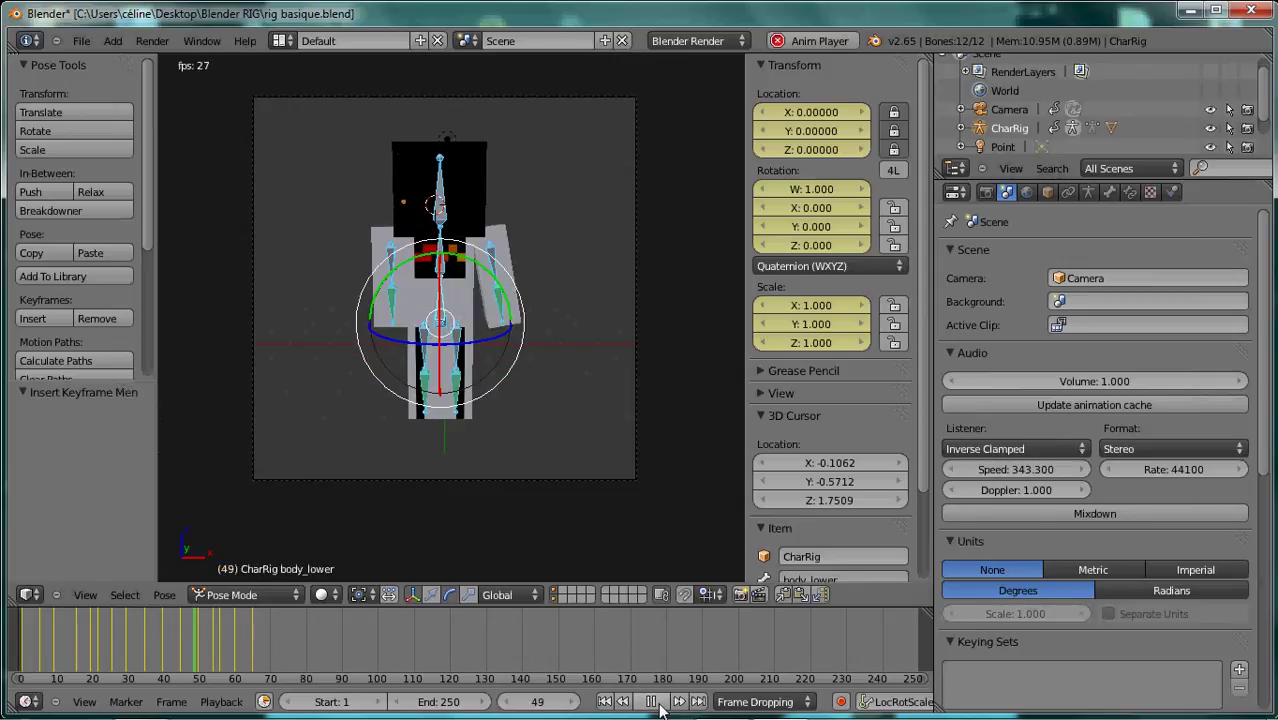
{"action": "key", "text": "alt+a"}
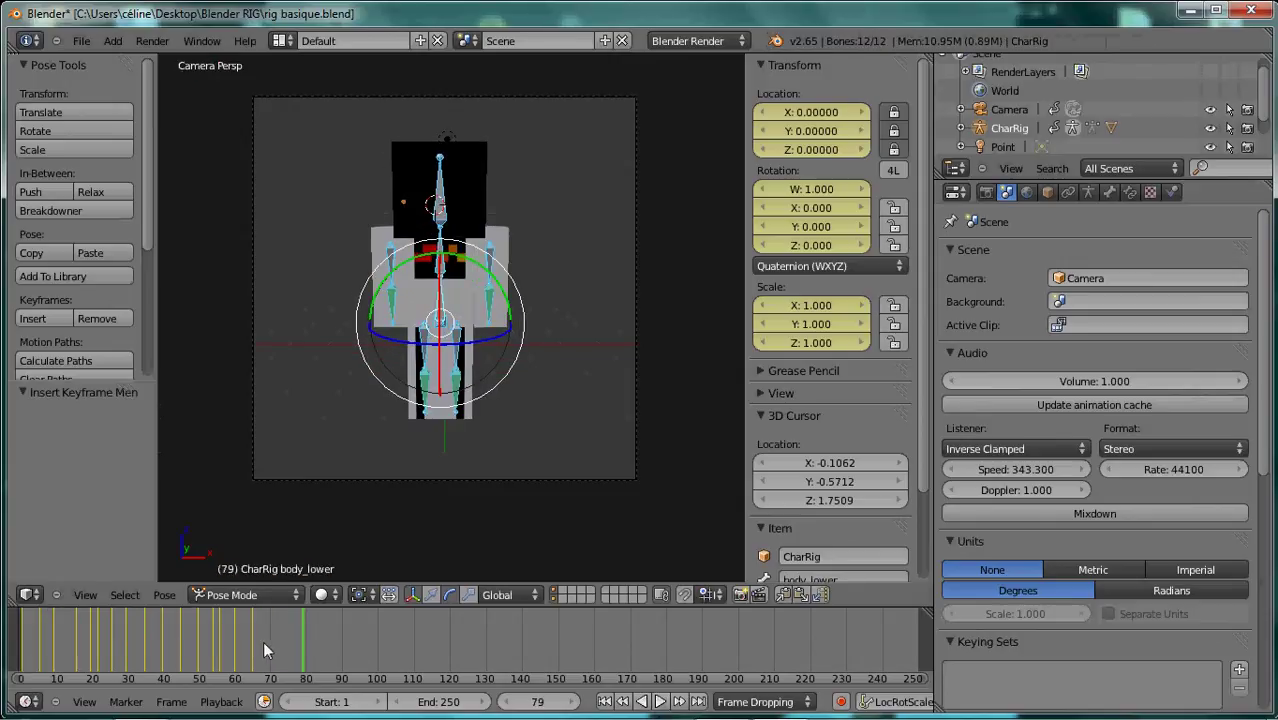
{"action": "left_click", "coordinate": [269, 641]}
Raise the left arm up and outward at frame 70 and keyframe the pose.
{"action": "right_click", "coordinate": [484, 262]}
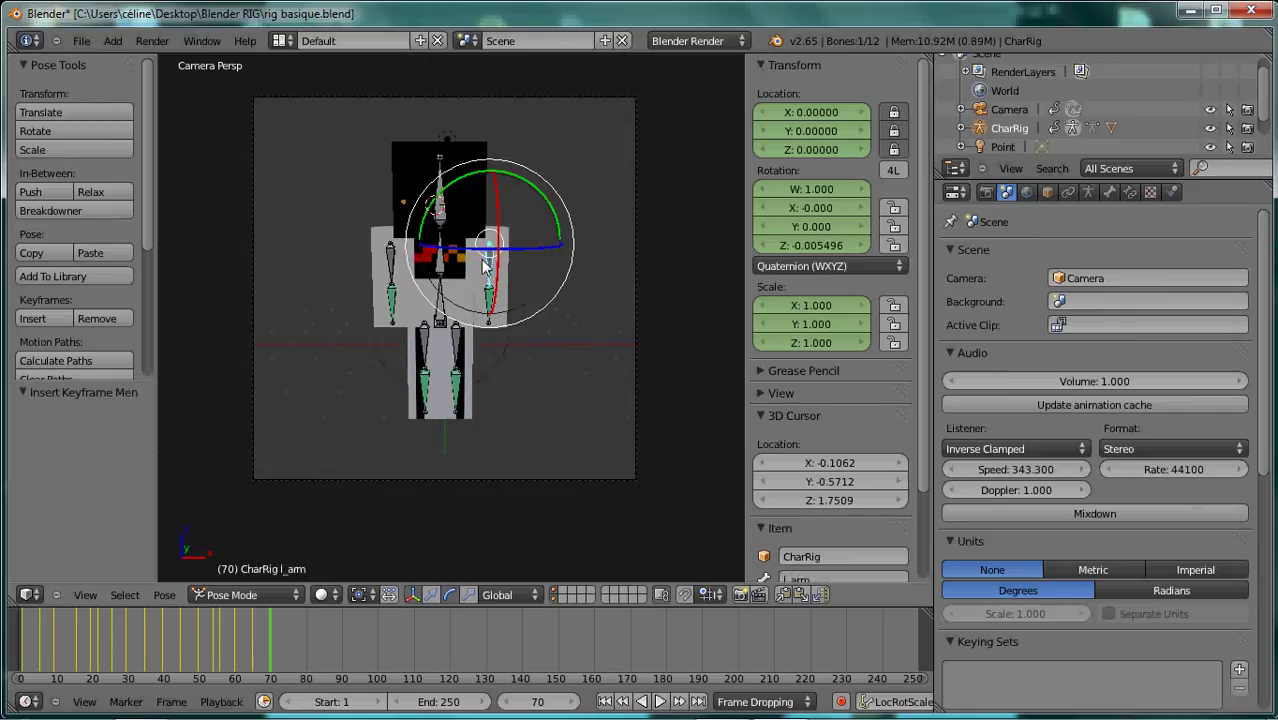
{"action": "left_click_drag", "start_coordinate": [538, 195], "coordinate": [402, 212]}
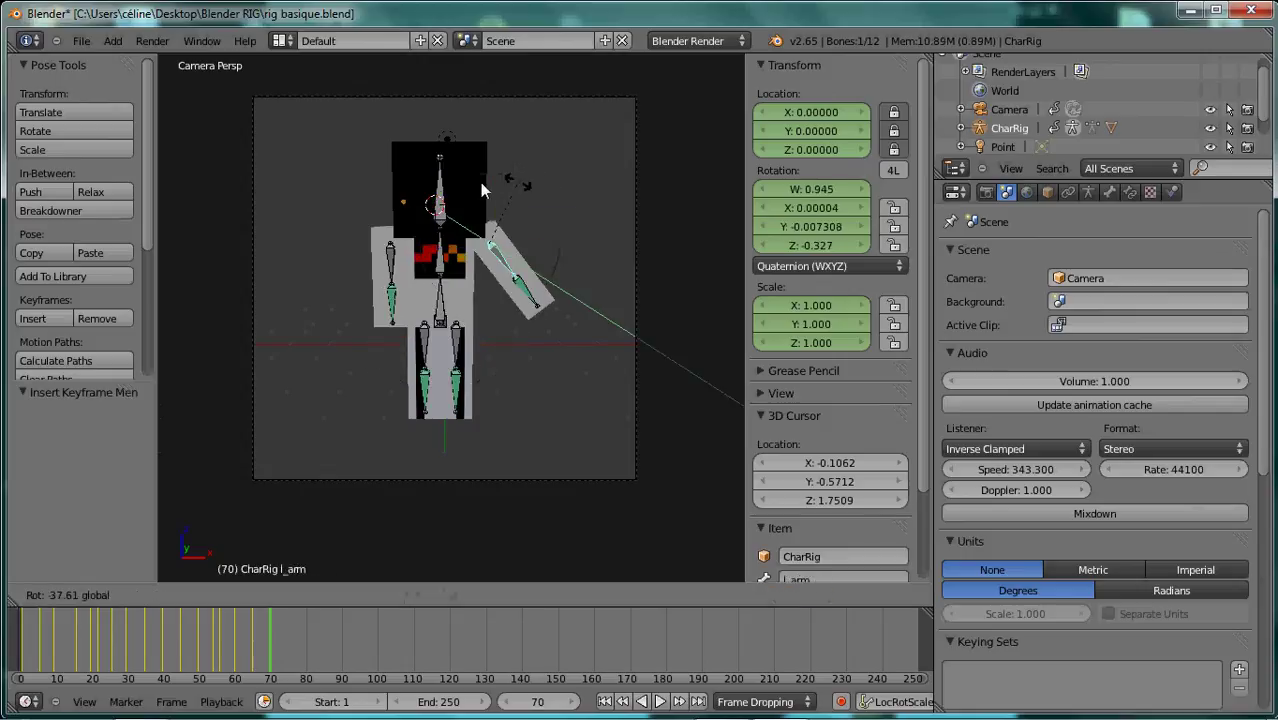
{"action": "key", "text": "a"}
{"action": "key", "text": "a"}
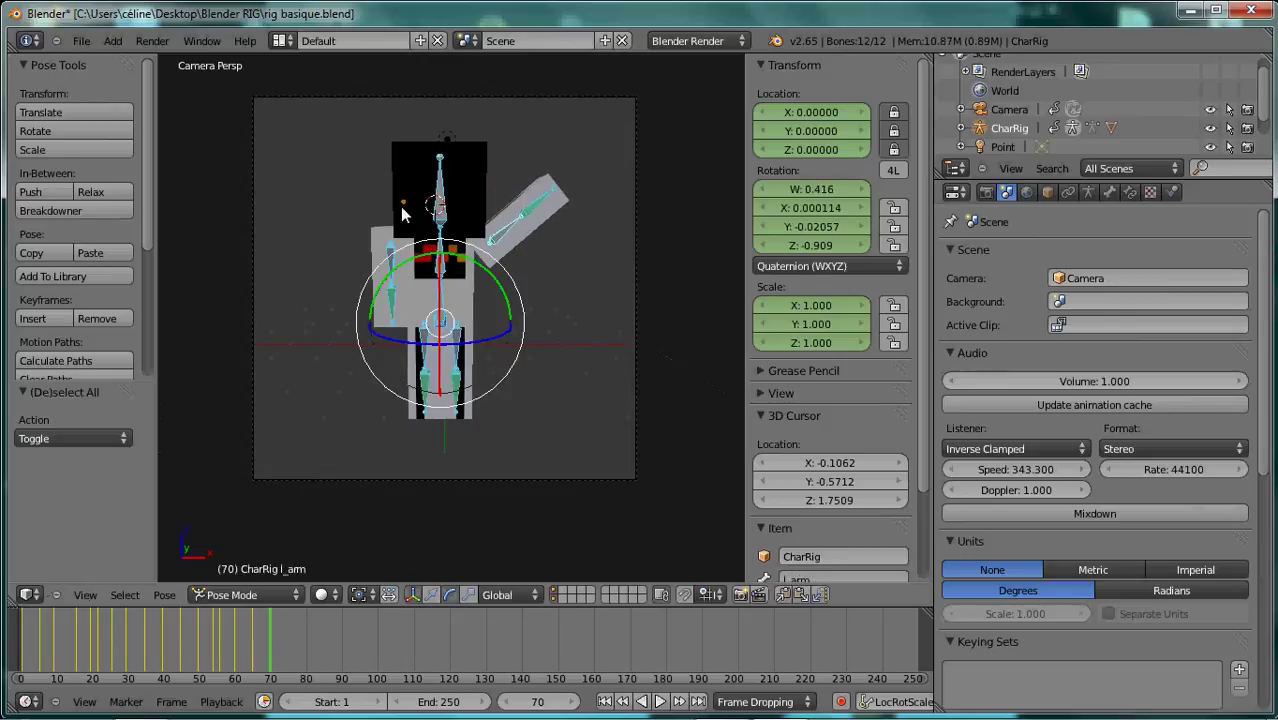
{"action": "key", "text": "i"}
{"action": "left_click", "coordinate": [288, 639]}
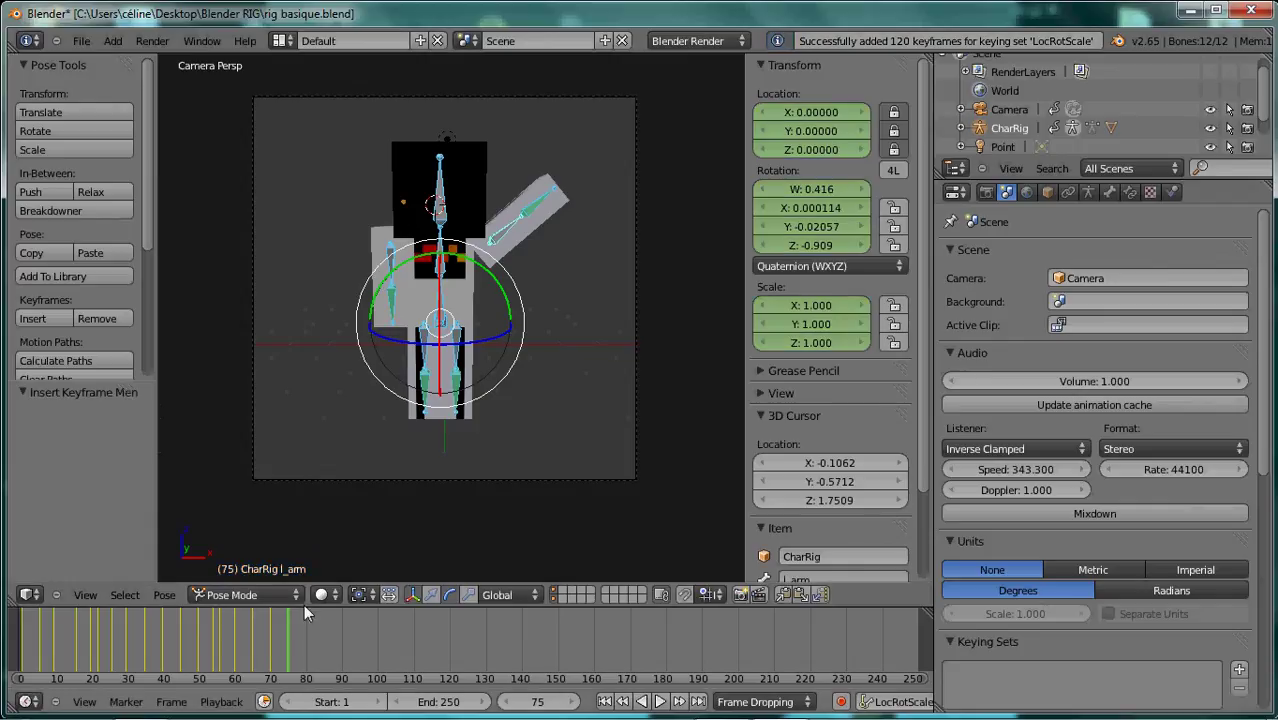
Rotate the left arm down to horizontal at frame 75 and keyframe all bones.
{"action": "right_click", "coordinate": [493, 245]}
{"action": "key", "text": "r"}
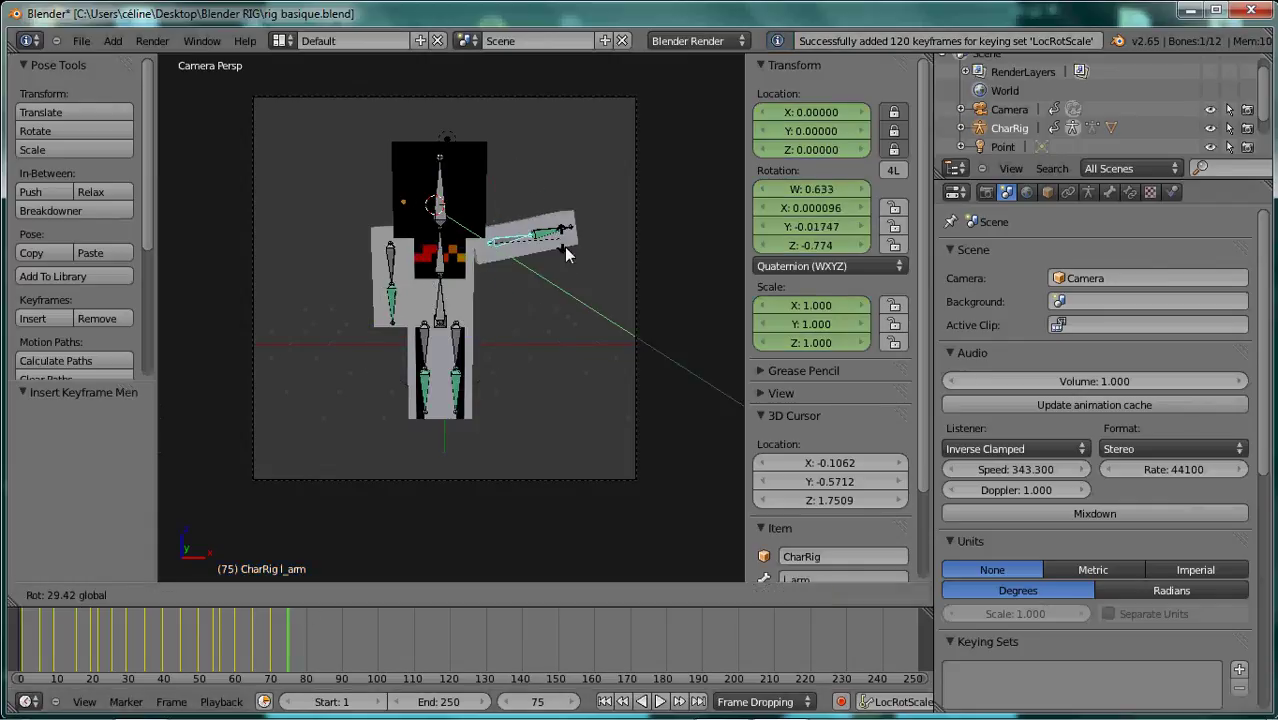
{"action": "left_click", "coordinate": [567, 261]}
{"action": "key", "text": "a"}
{"action": "key", "text": "i"}
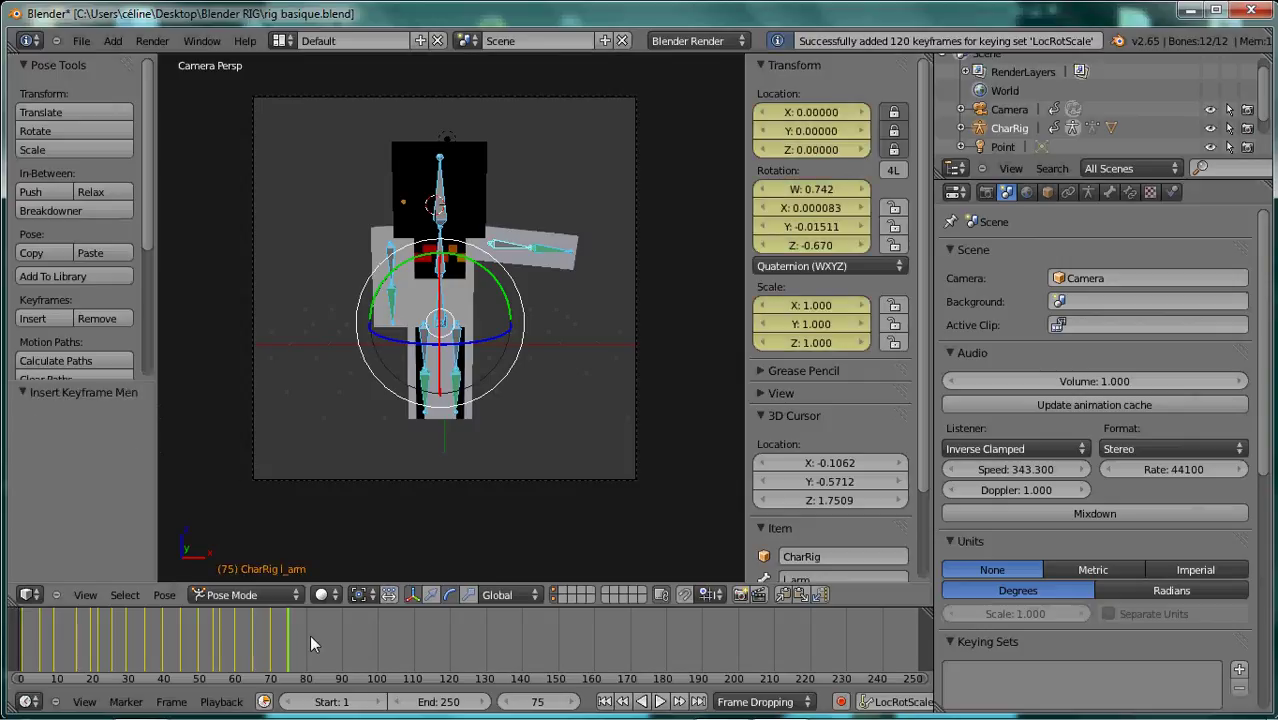
{"action": "left_click", "coordinate": [306, 633]}
Raise the left arm again around Y at frame 80 and keyframe all bones.
{"action": "right_click", "coordinate": [503, 255]}
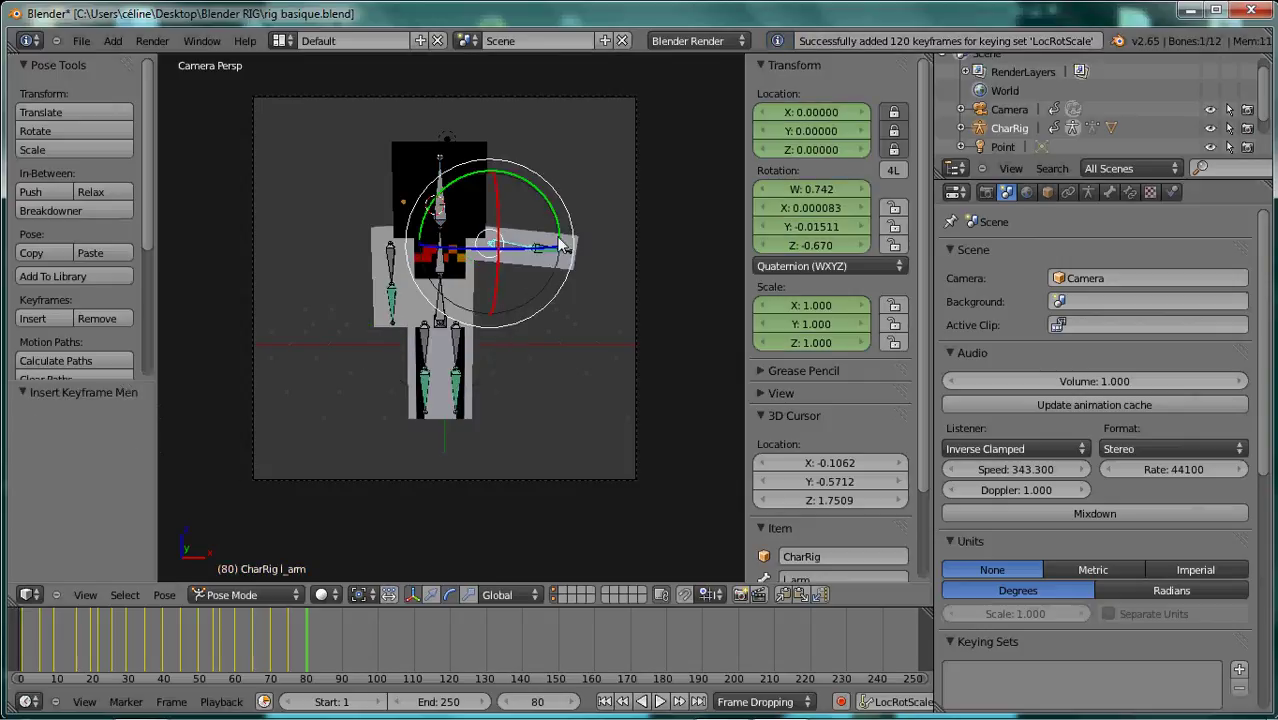
{"action": "key", "text": "r"}
{"action": "key", "text": "y"}
{"action": "left_click", "coordinate": [512, 200]}
{"action": "key", "text": "a"}
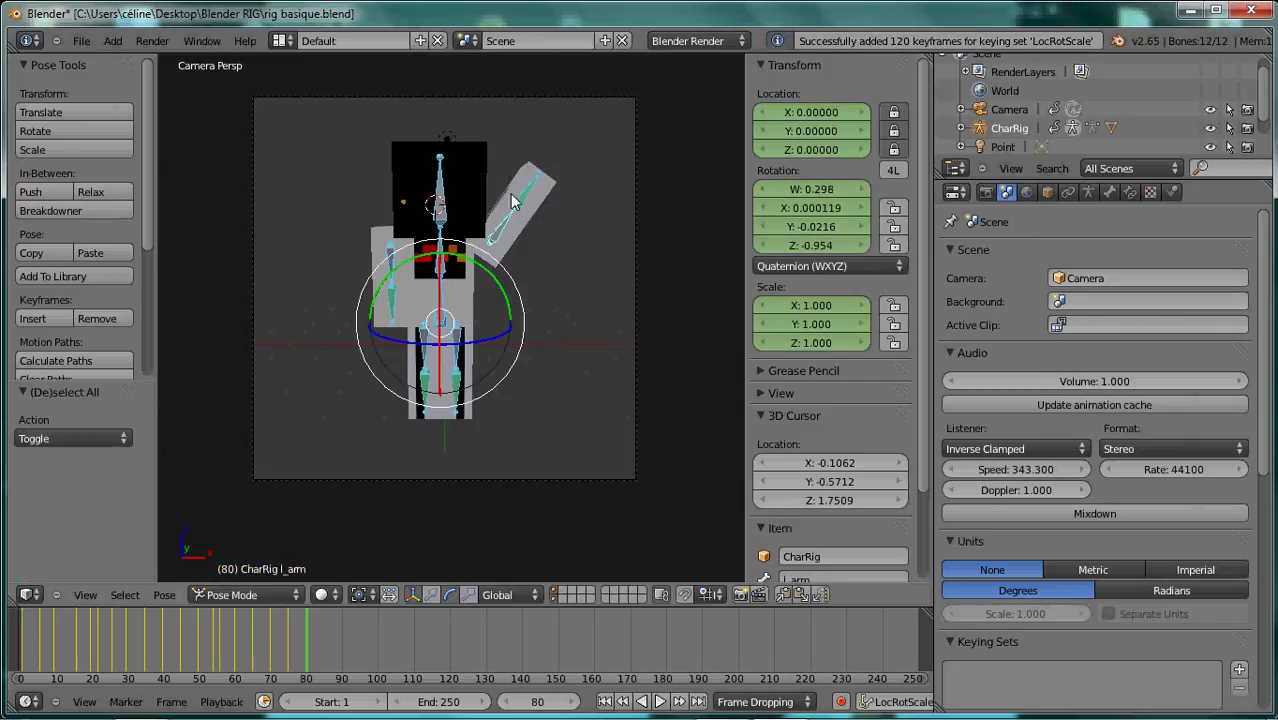
{"action": "key", "text": "i"}
{"action": "left_click", "coordinate": [325, 634]}
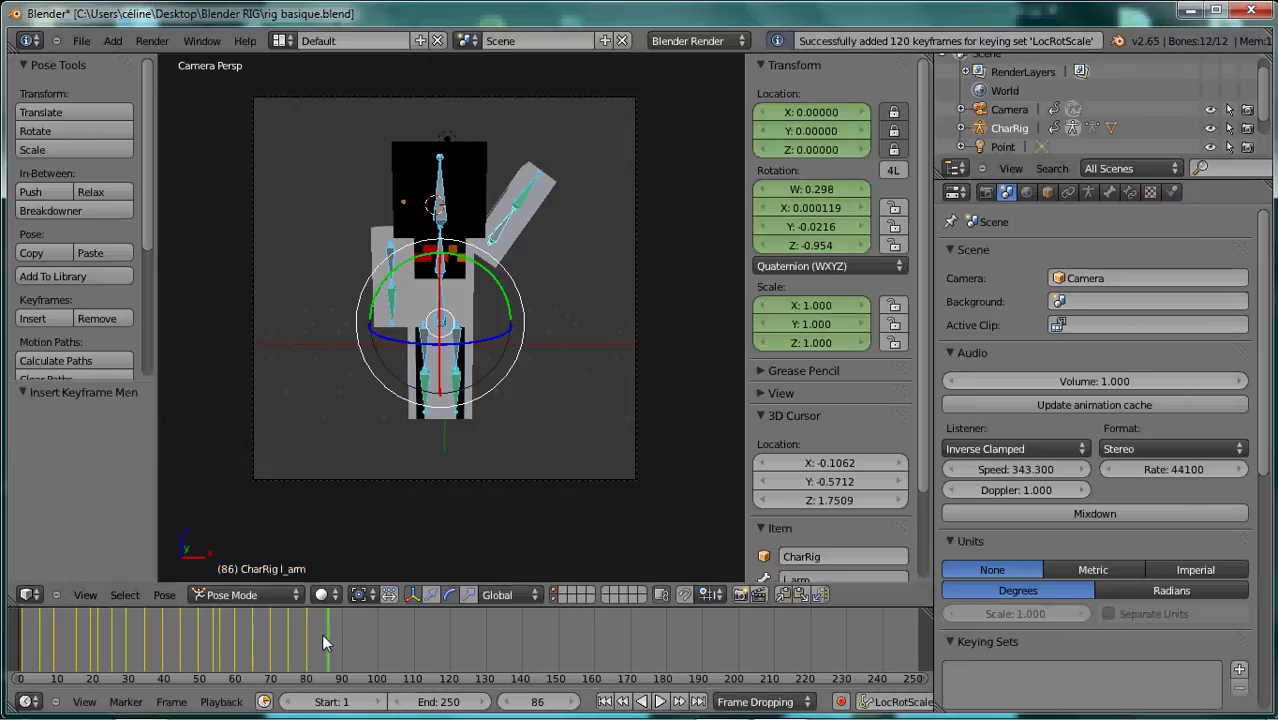
{"action": "left_click_drag", "start_coordinate": [322, 640], "coordinate": [342, 640]}
Tilt the head to one side at frame 90 and keyframe all bones.
{"action": "right_click", "coordinate": [440, 212]}
{"action": "key", "text": "r"}
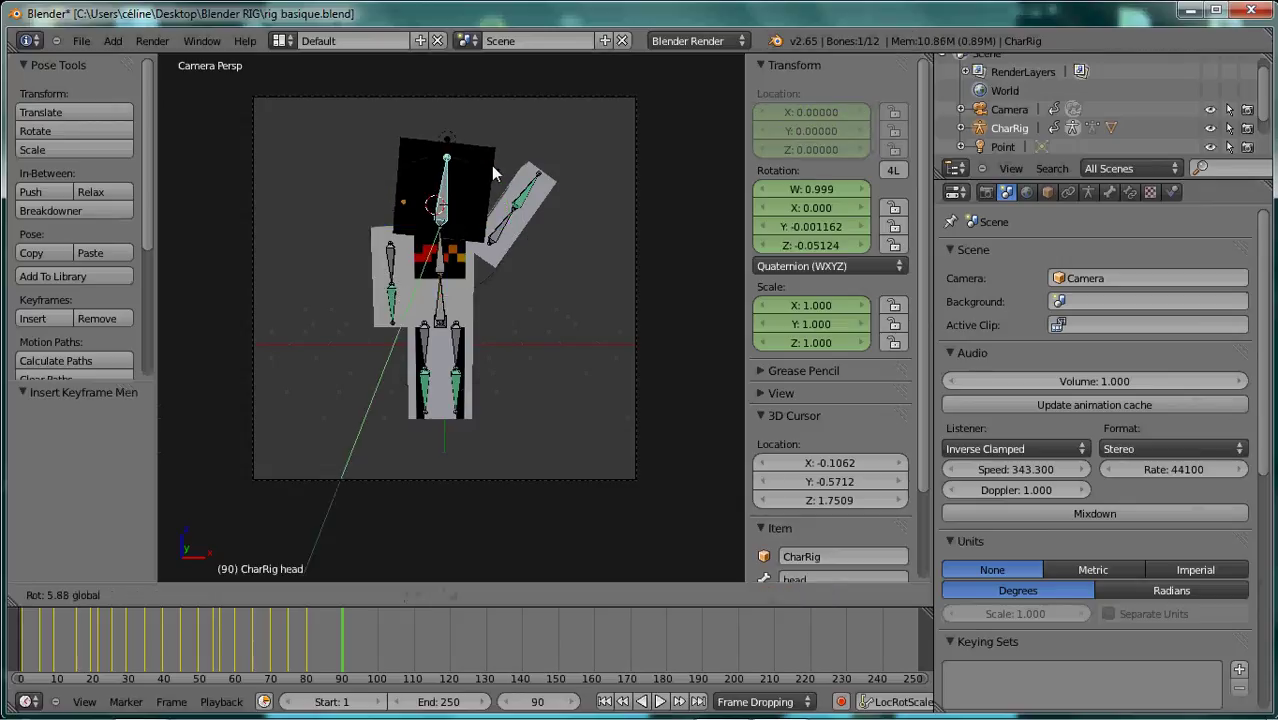
{"action": "left_click", "coordinate": [493, 172]}
{"action": "key", "text": "a"}
{"action": "key", "text": "i"}
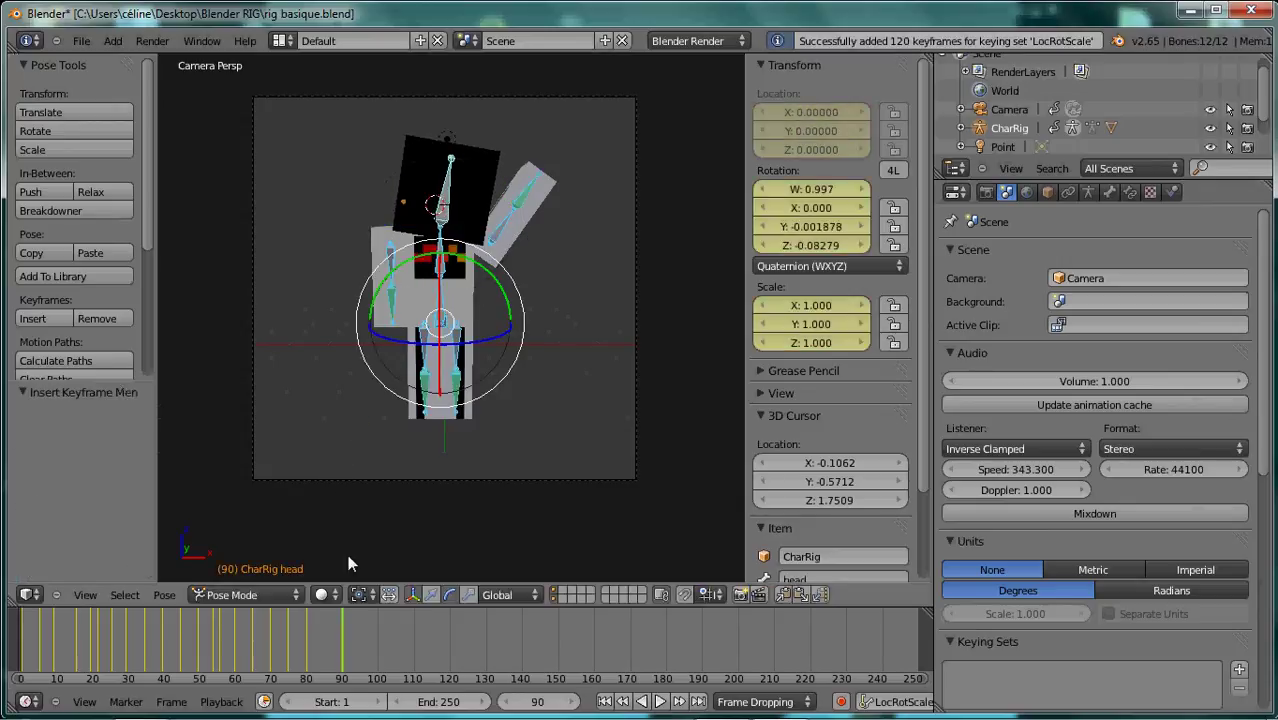
{"action": "left_click", "coordinate": [358, 612]}
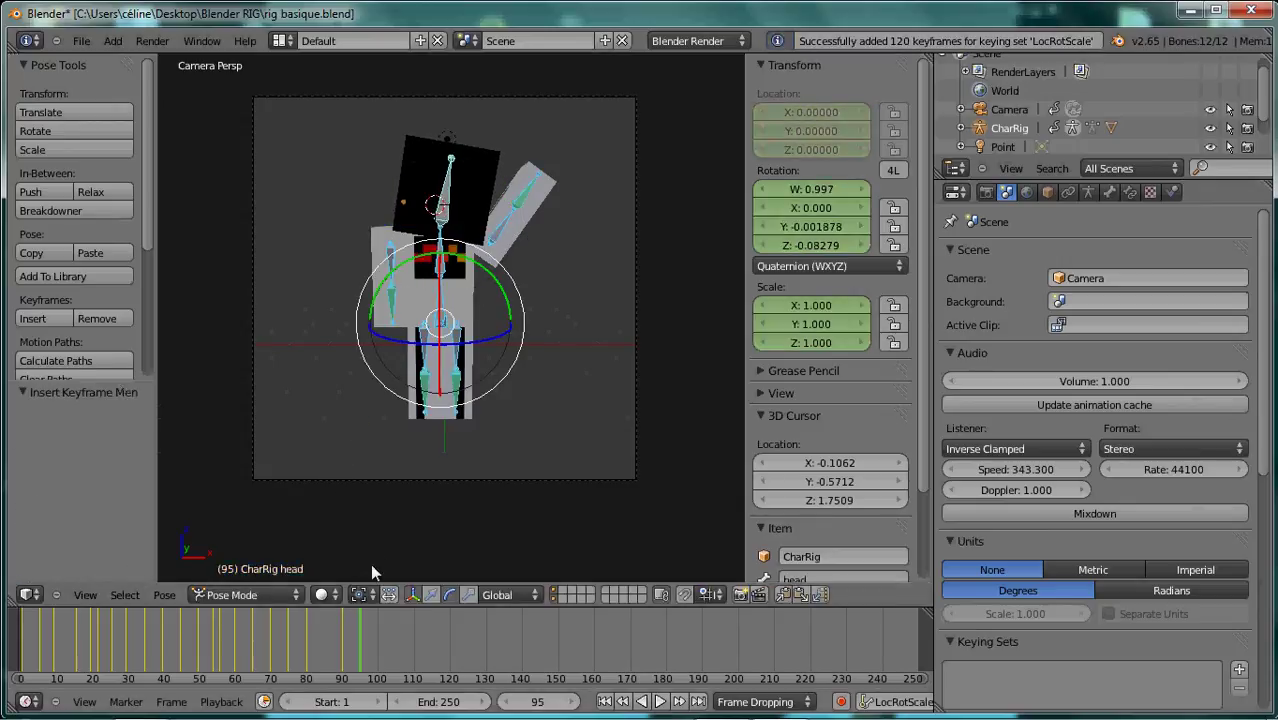
Tilt the head the other way at frame 95 and keyframe all bones.
{"action": "right_click", "coordinate": [480, 167]}
{"action": "key", "text": "r"}
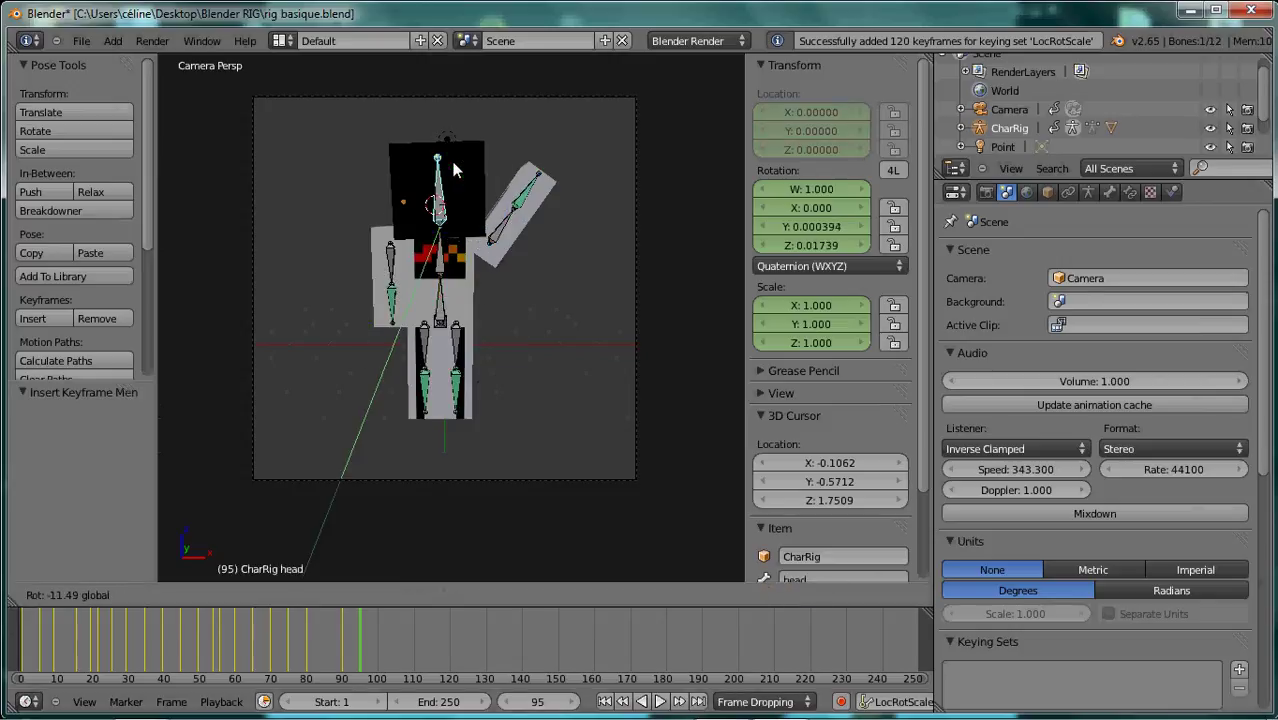
{"action": "left_click", "coordinate": [449, 161]}
{"action": "key", "text": "a"}
{"action": "key", "text": "i"}
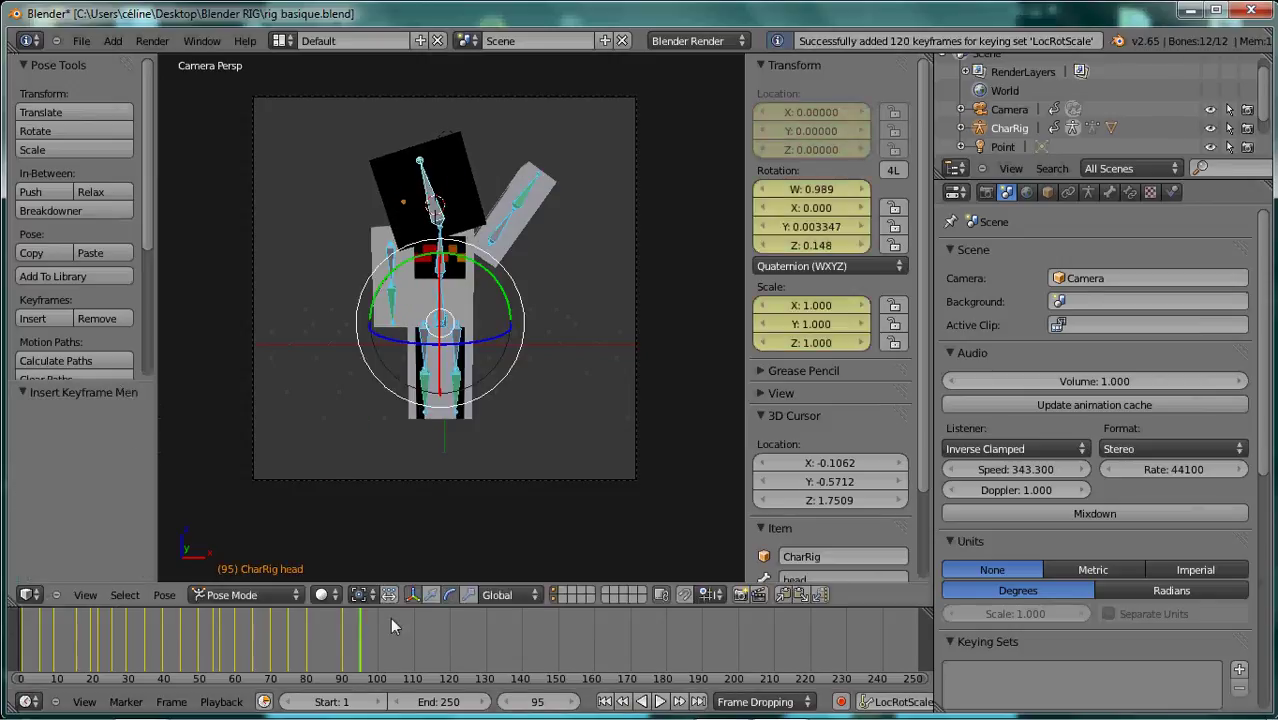
{"action": "left_click", "coordinate": [377, 628]}
Straighten the head back to neutral at frame 100 and keyframe all bones.
{"action": "right_click", "coordinate": [443, 188]}
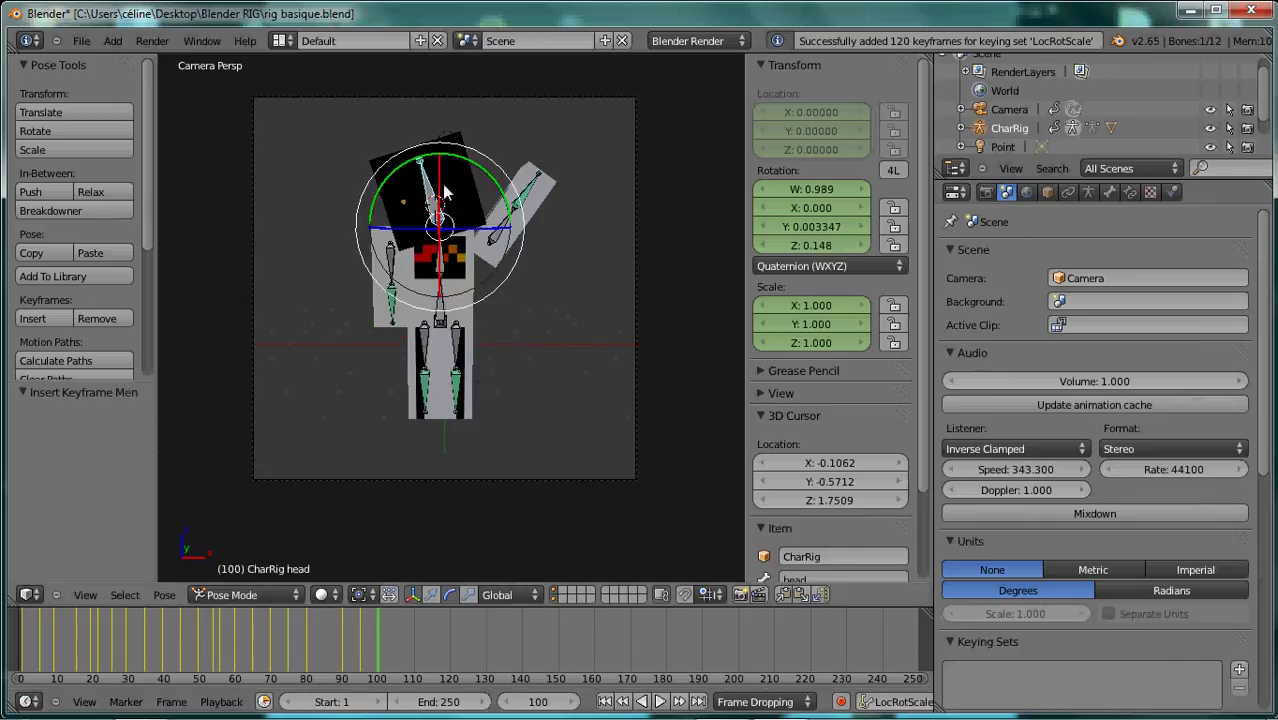
{"action": "key", "text": "r"}
{"action": "left_click", "coordinate": [521, 192]}
{"action": "key", "text": "a"}
{"action": "key", "text": "i"}
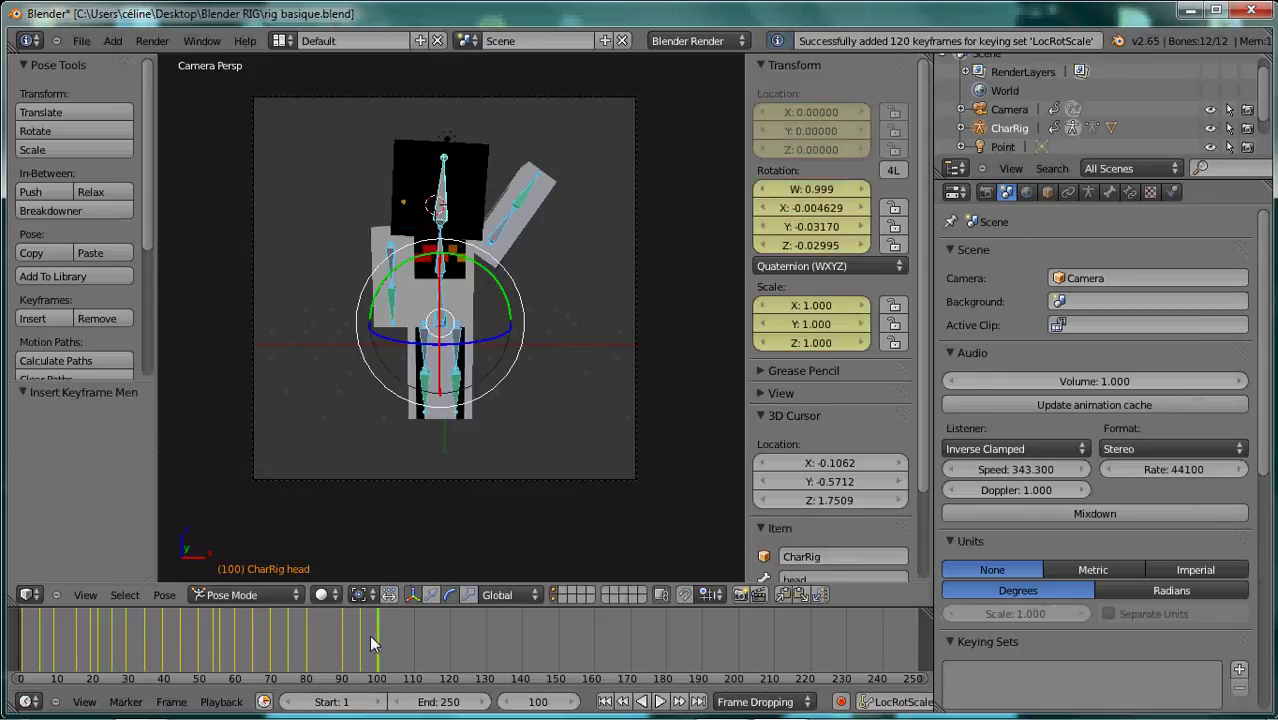
Pose the left arm at frame 96, keyframe all bones, and rewind to the first frame.
{"action": "left_click", "coordinate": [370, 637]}
{"action": "left_click", "coordinate": [362, 640]}
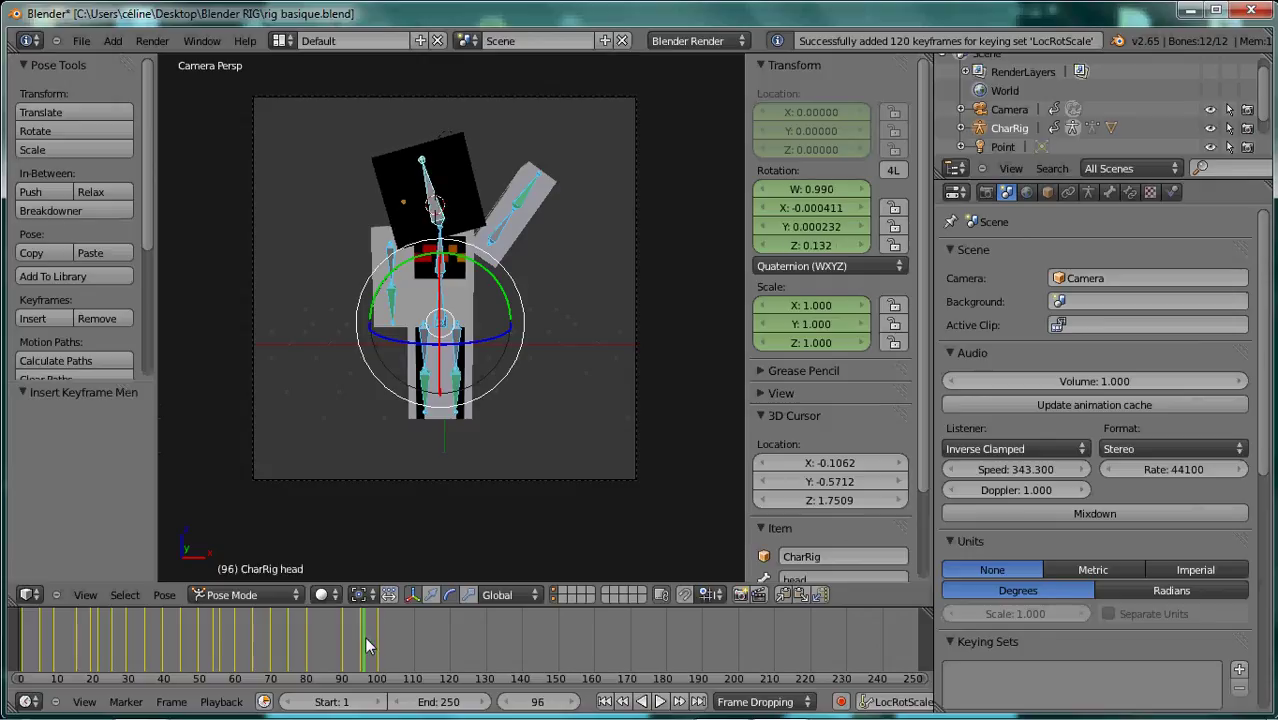
{"action": "right_click", "coordinate": [505, 228]}
{"action": "key", "text": "r"}
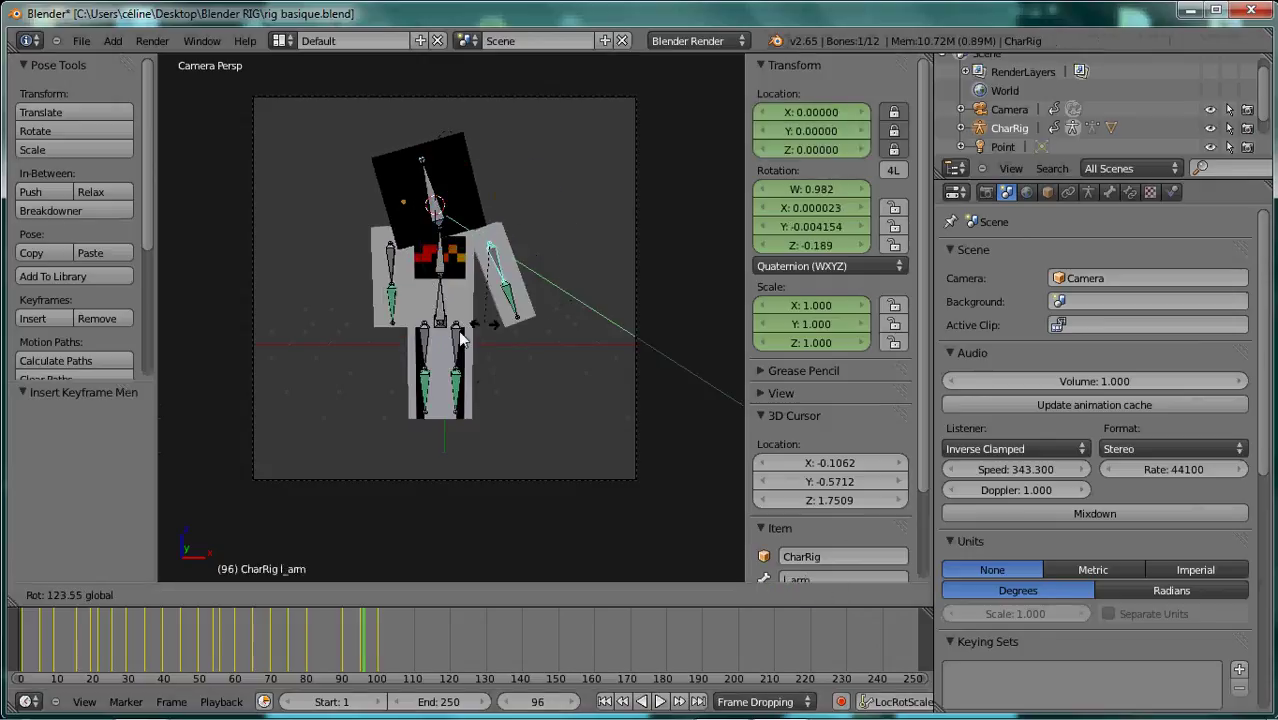
{"action": "key", "text": "Escape"}
{"action": "key", "text": "a"}
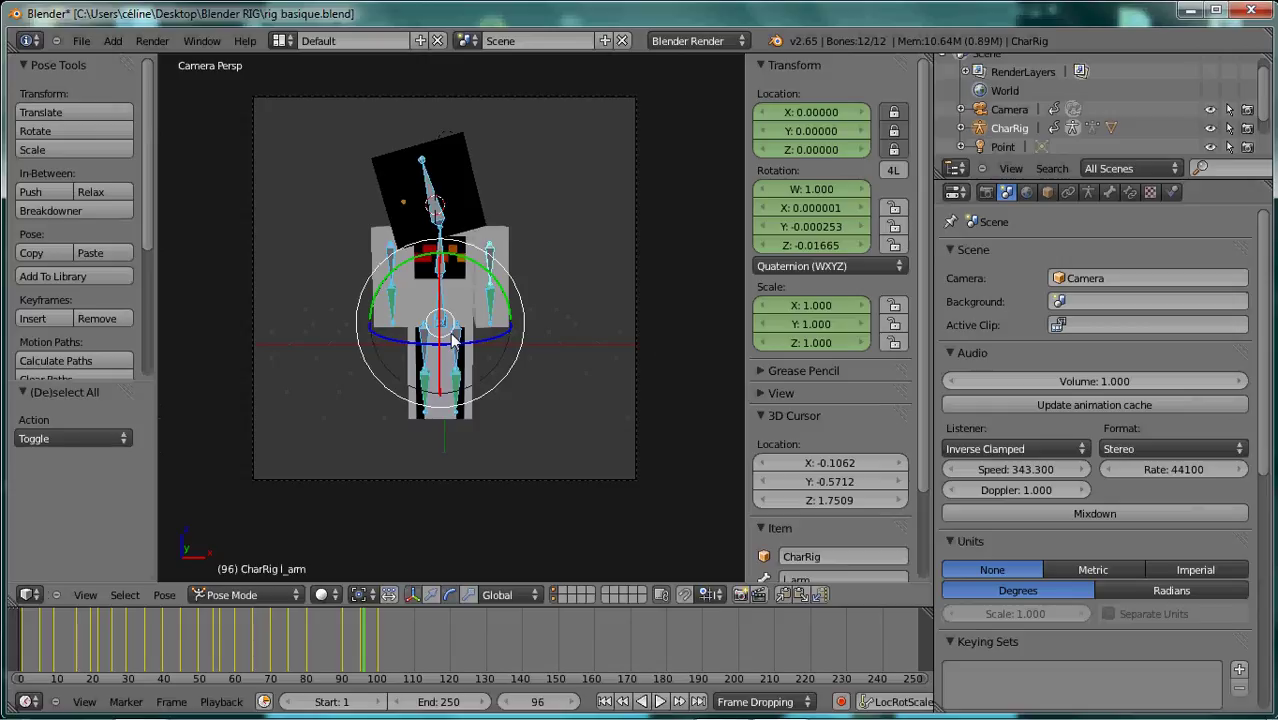
{"action": "key", "text": "i"}
{"action": "left_click", "coordinate": [22, 627]}
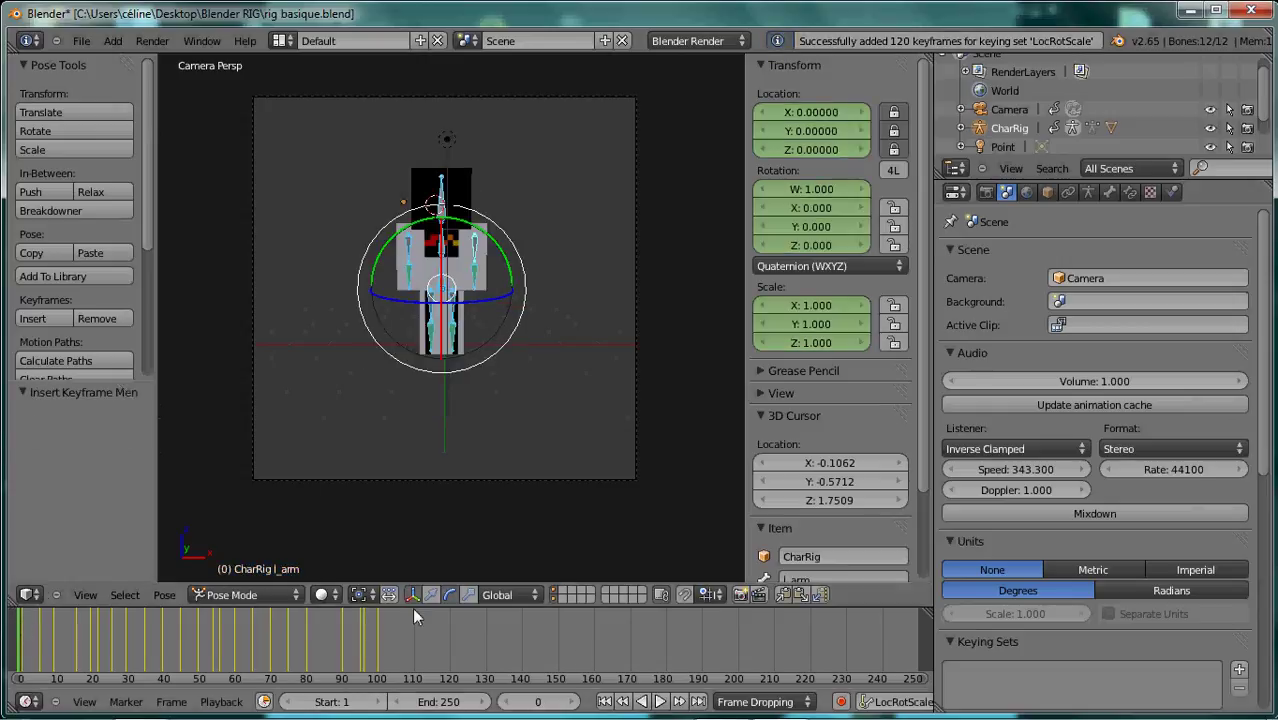
Play the animation in the timeline and stop playback at frame 116.
{"action": "left_click", "coordinate": [661, 701]}
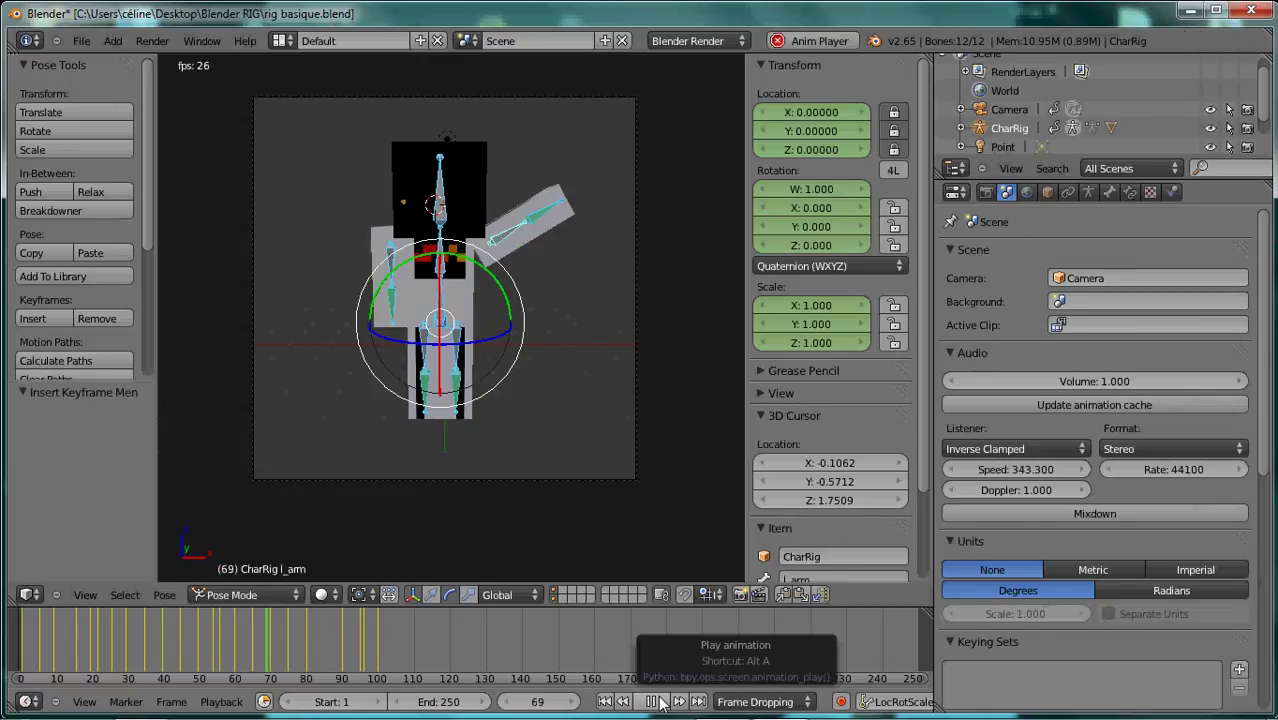
{"action": "left_click", "coordinate": [660, 701]}
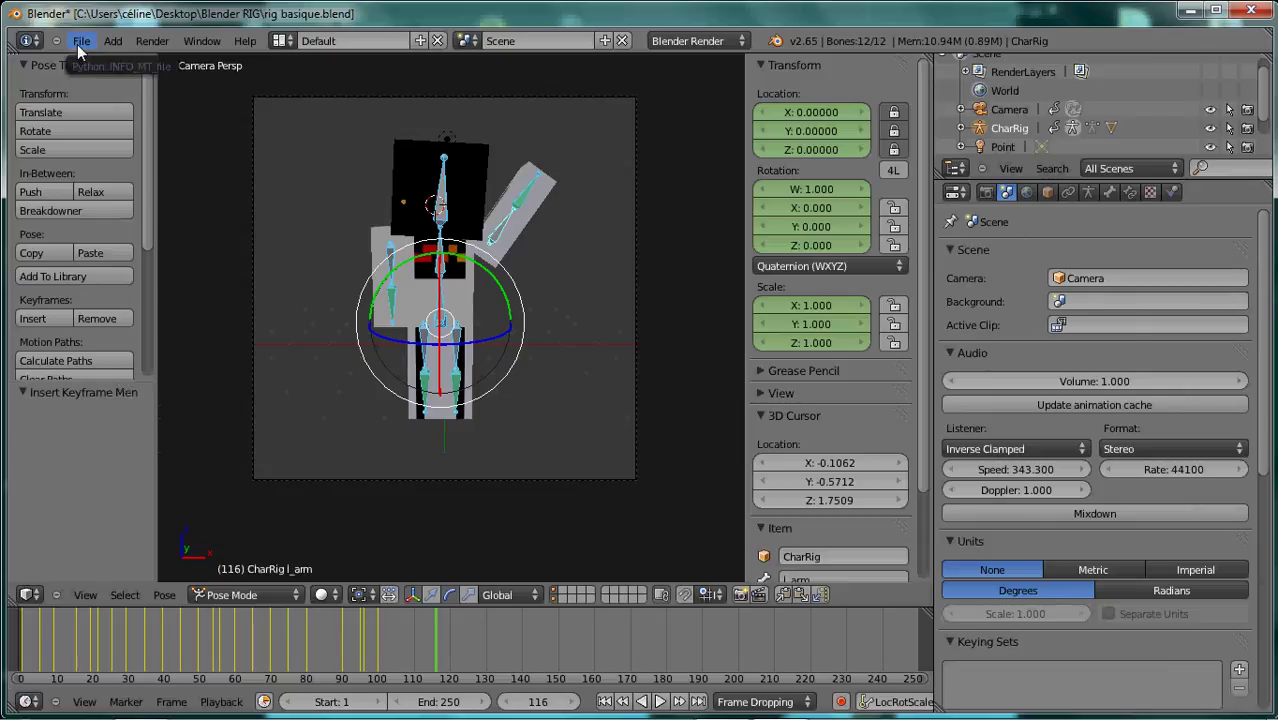
{"action": "mouse_move", "coordinate": [640, 716]}
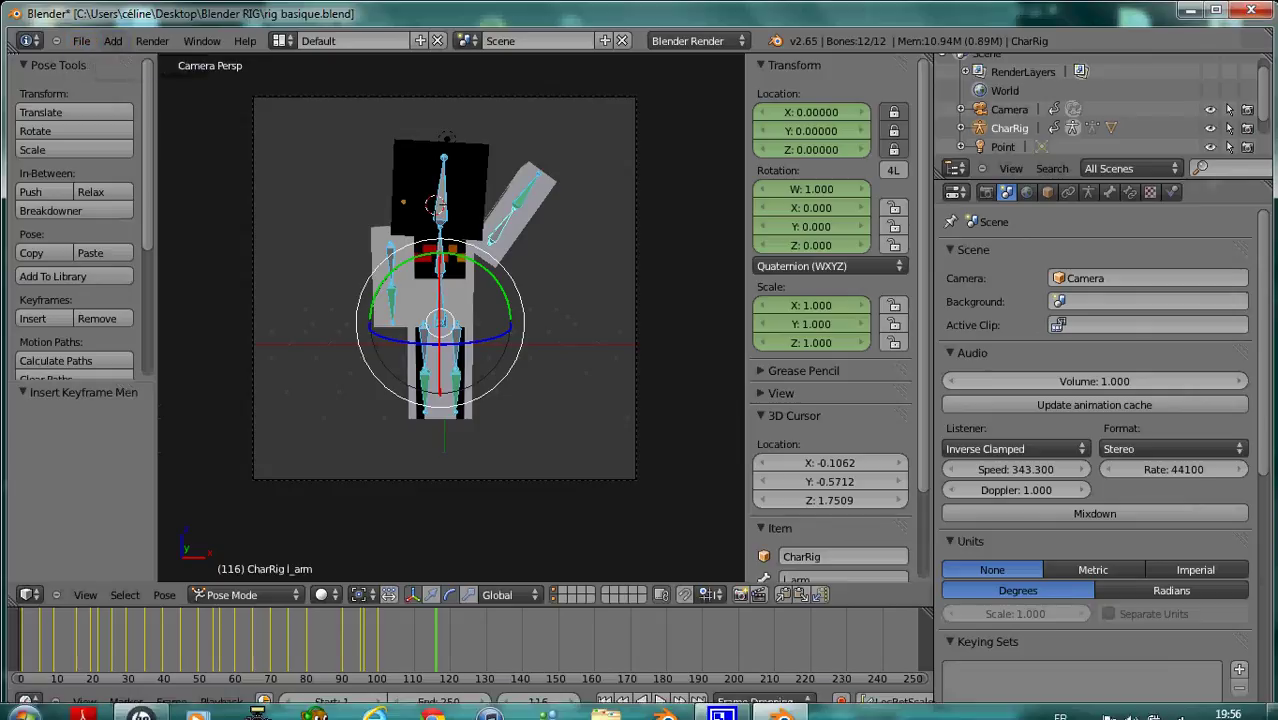
Stop the CamStudio recording from its system-tray icon.
{"action": "left_click", "coordinate": [1086, 701]}
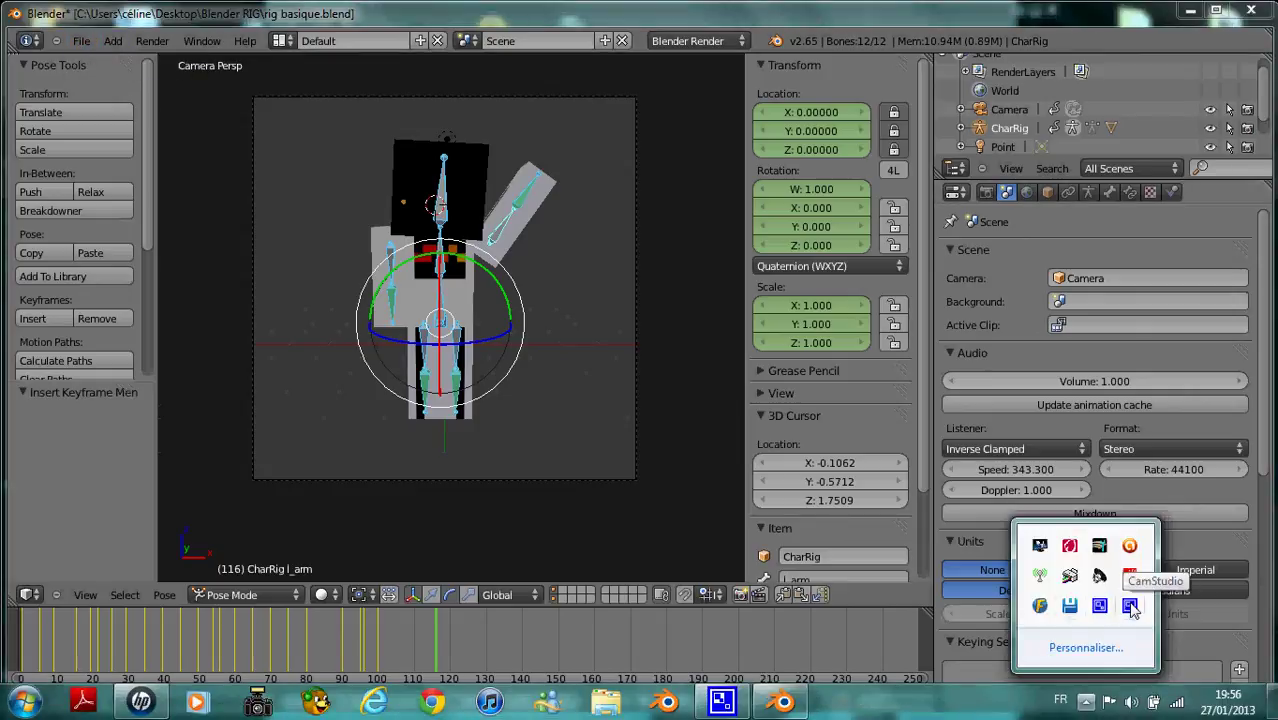
{"action": "right_click", "coordinate": [1103, 606]}
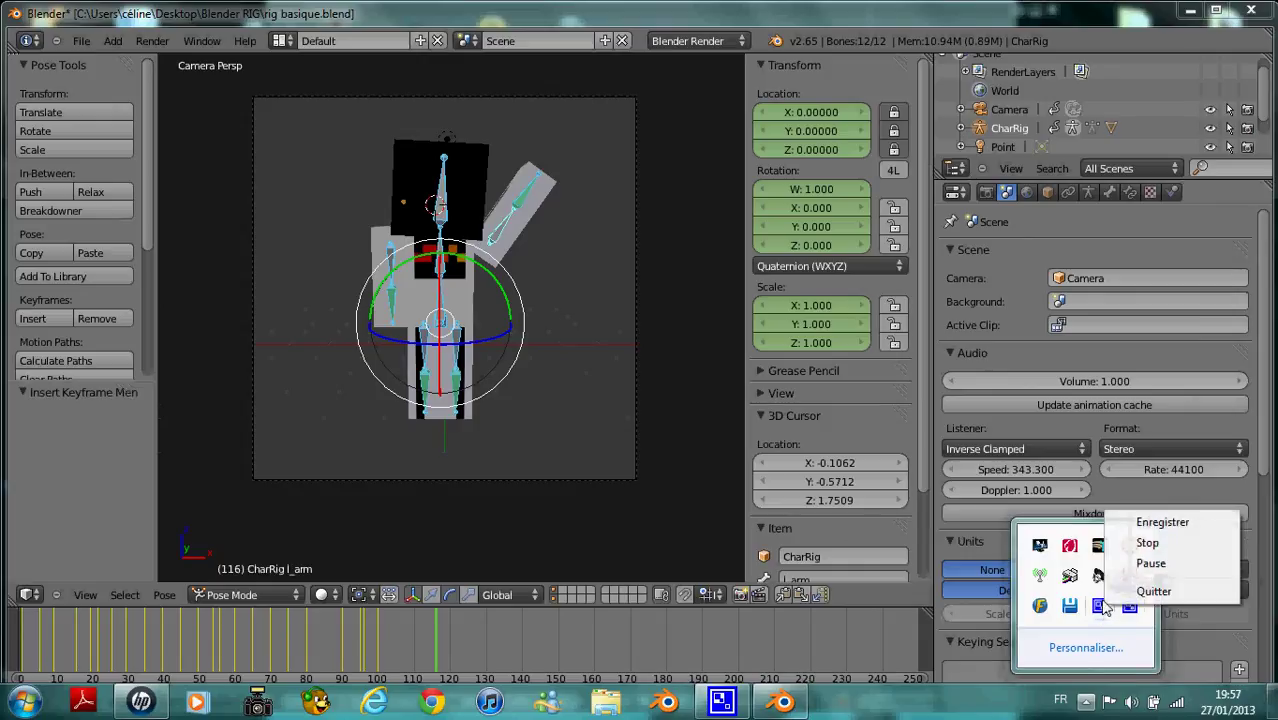
{"action": "left_click", "coordinate": [1152, 544]}
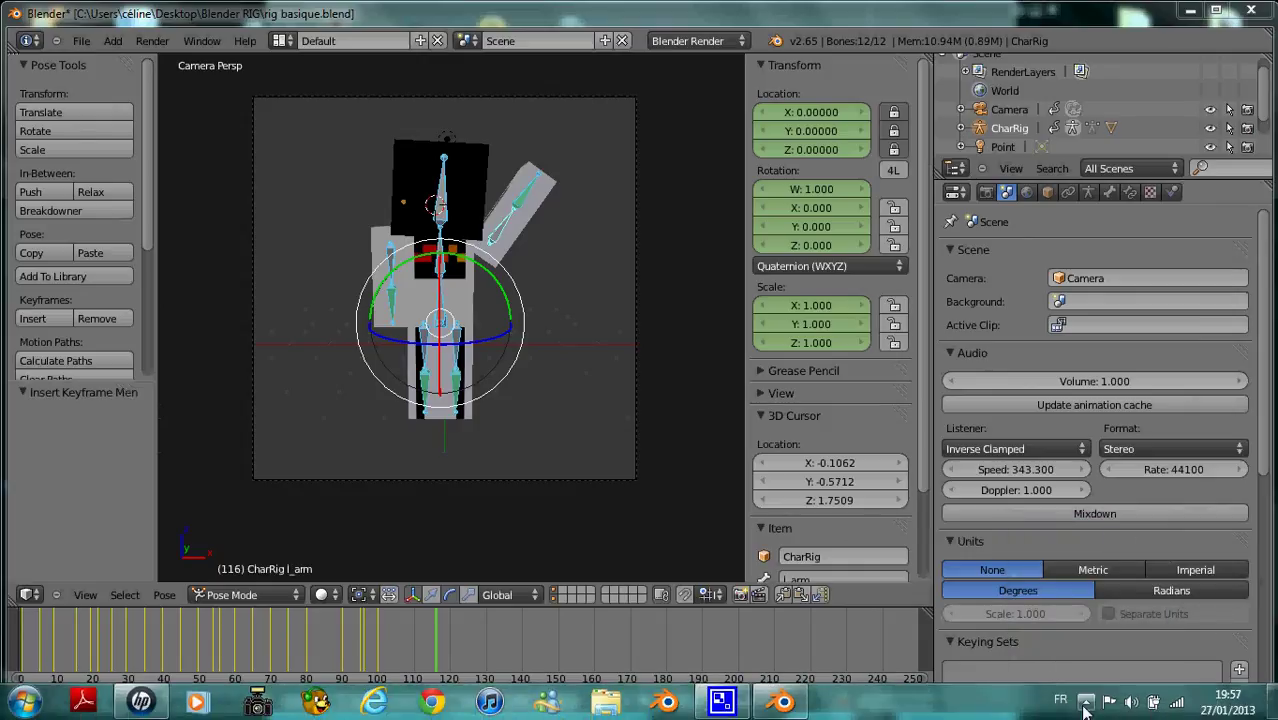